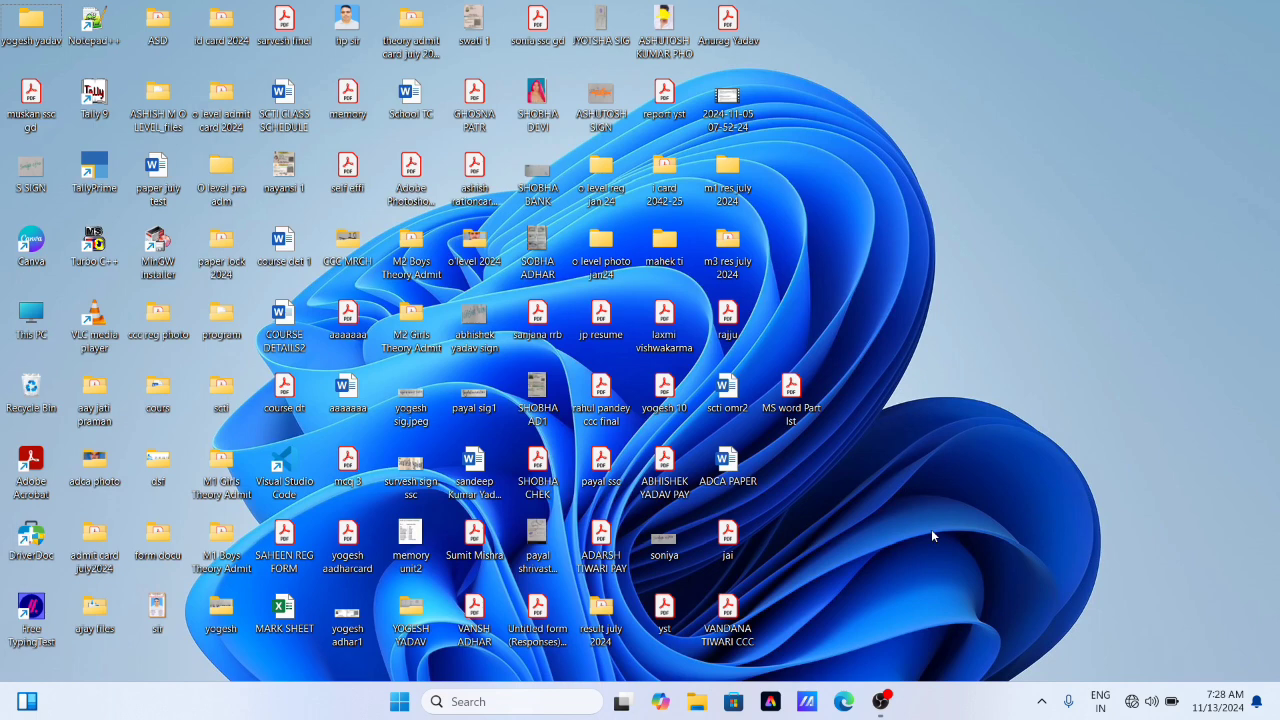
- Launch Word with the Run command winword, dismiss the licence notice and create a new blank document
key(super+r)
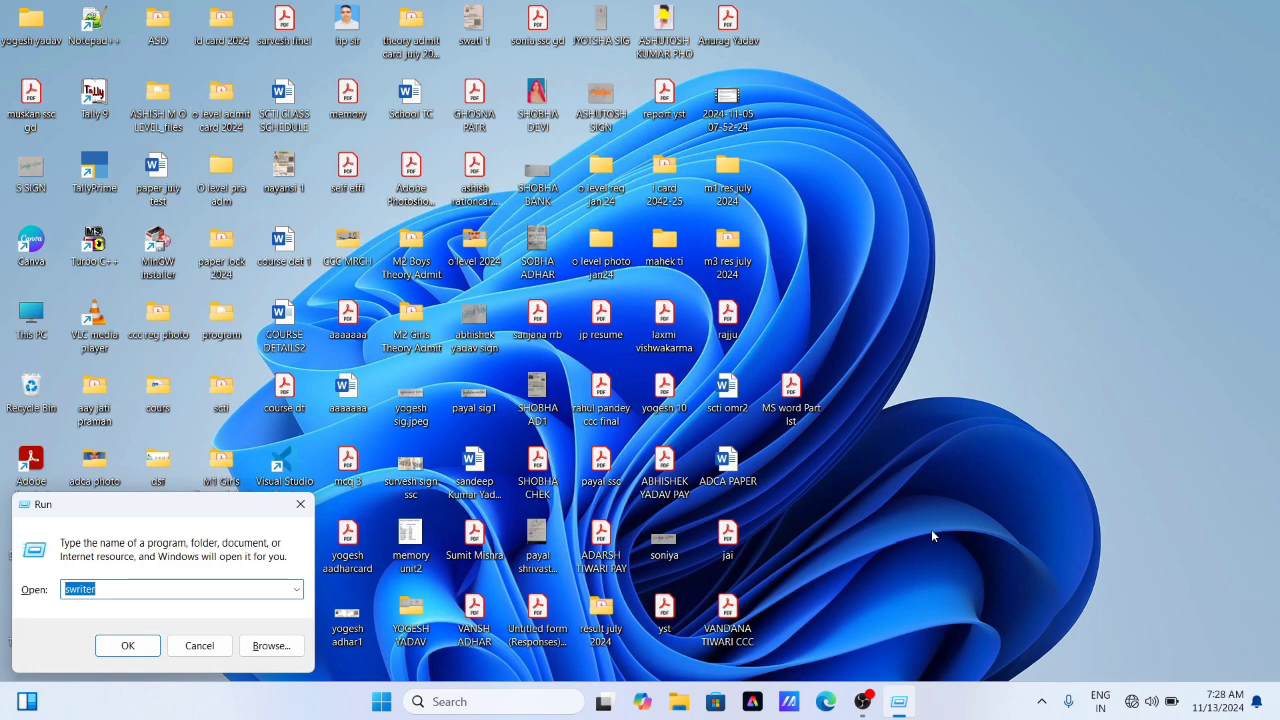
key(BackSpace)
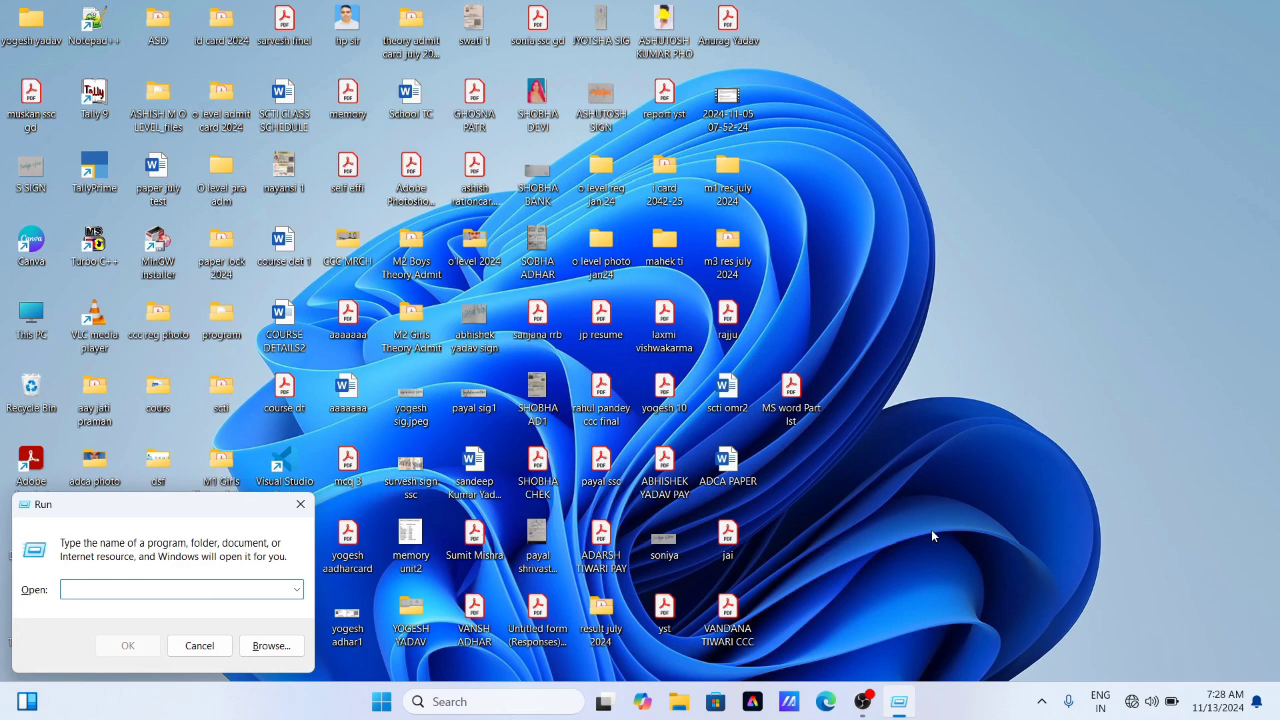
text(win)
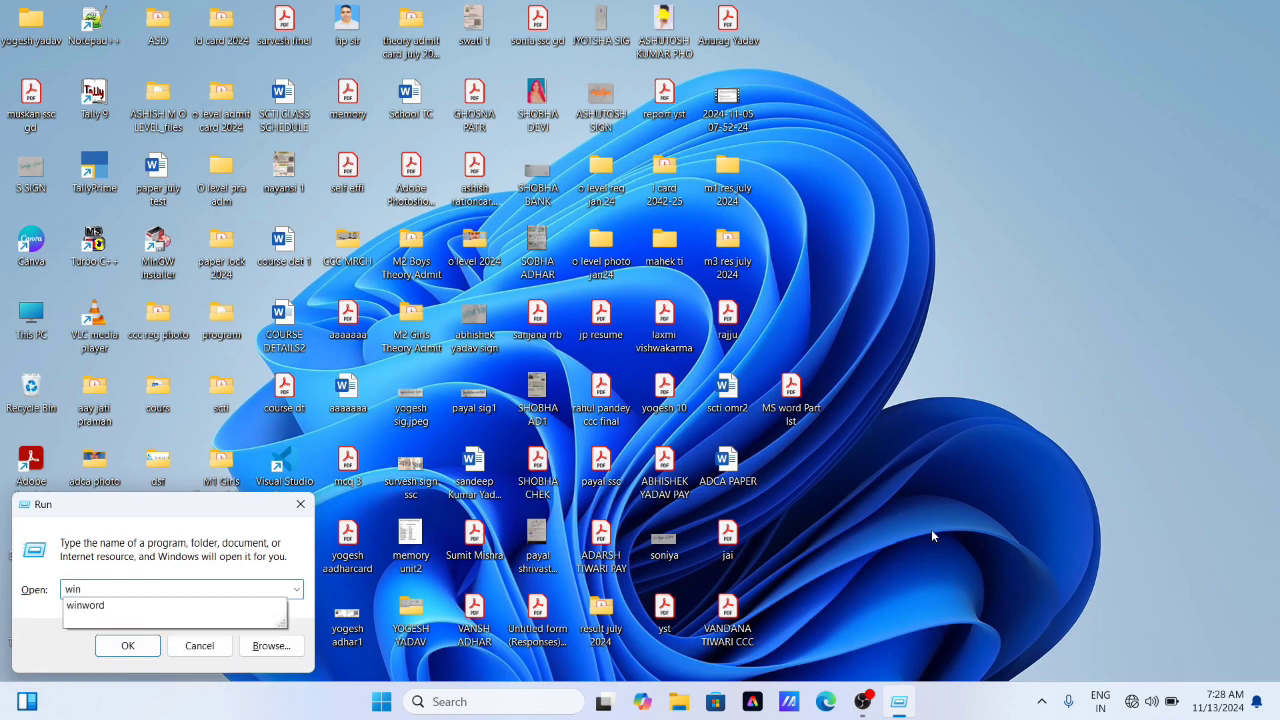
key(Down)
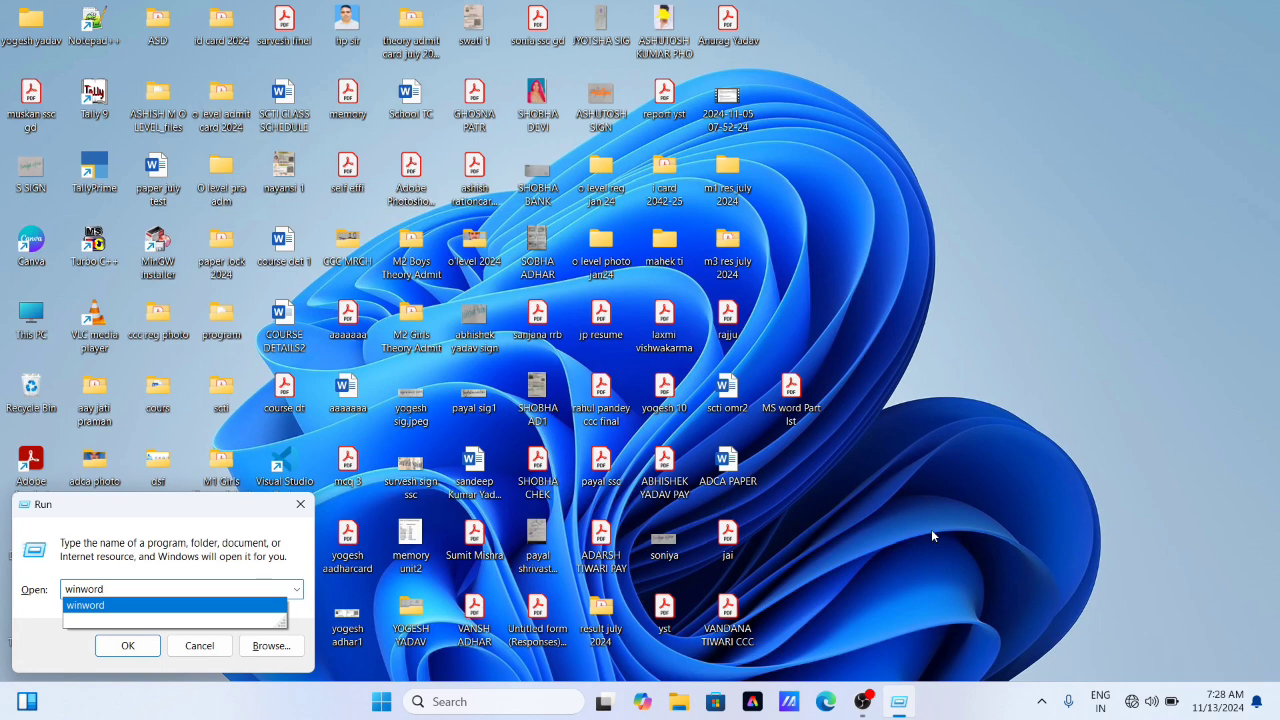
key(Return)
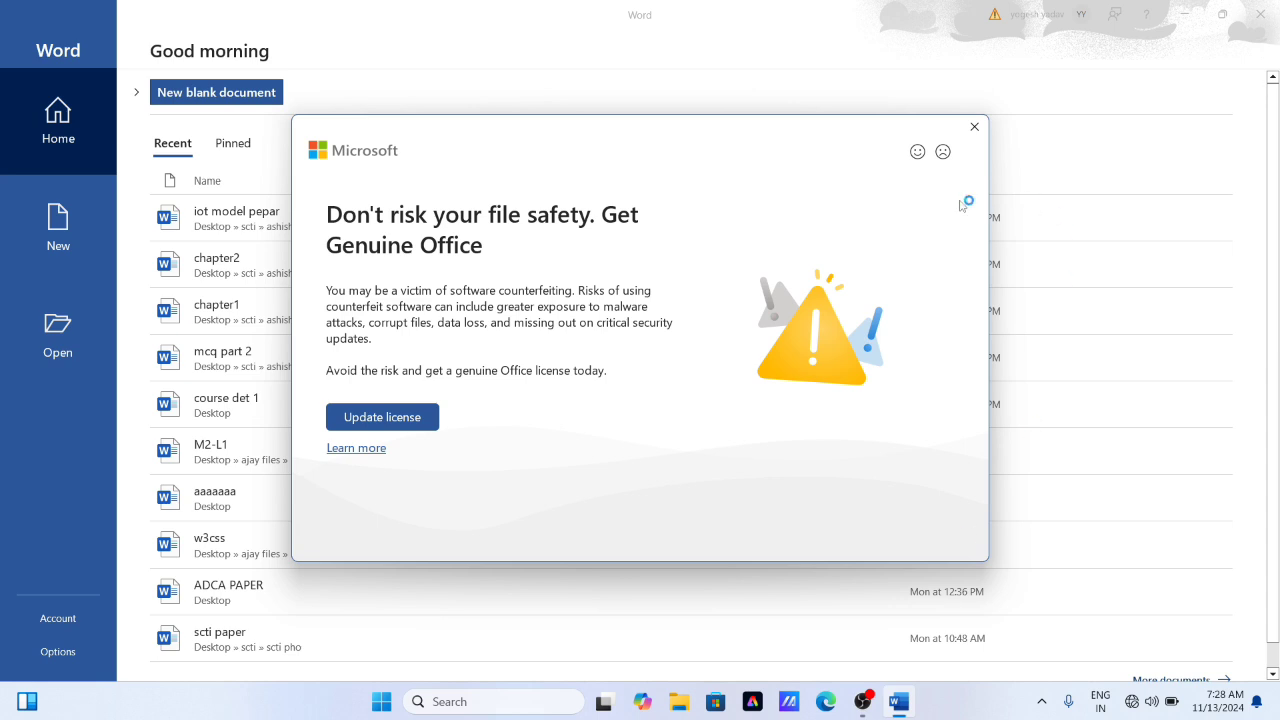
click(974, 127)
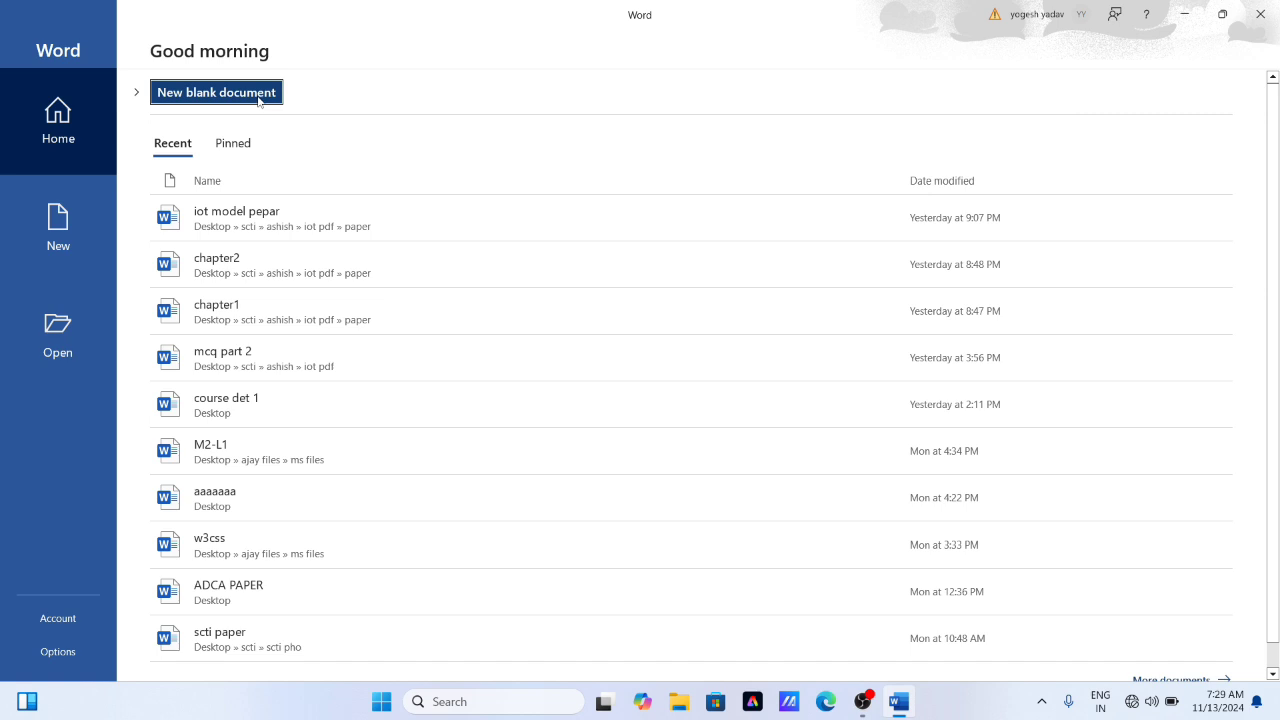
click(211, 96)
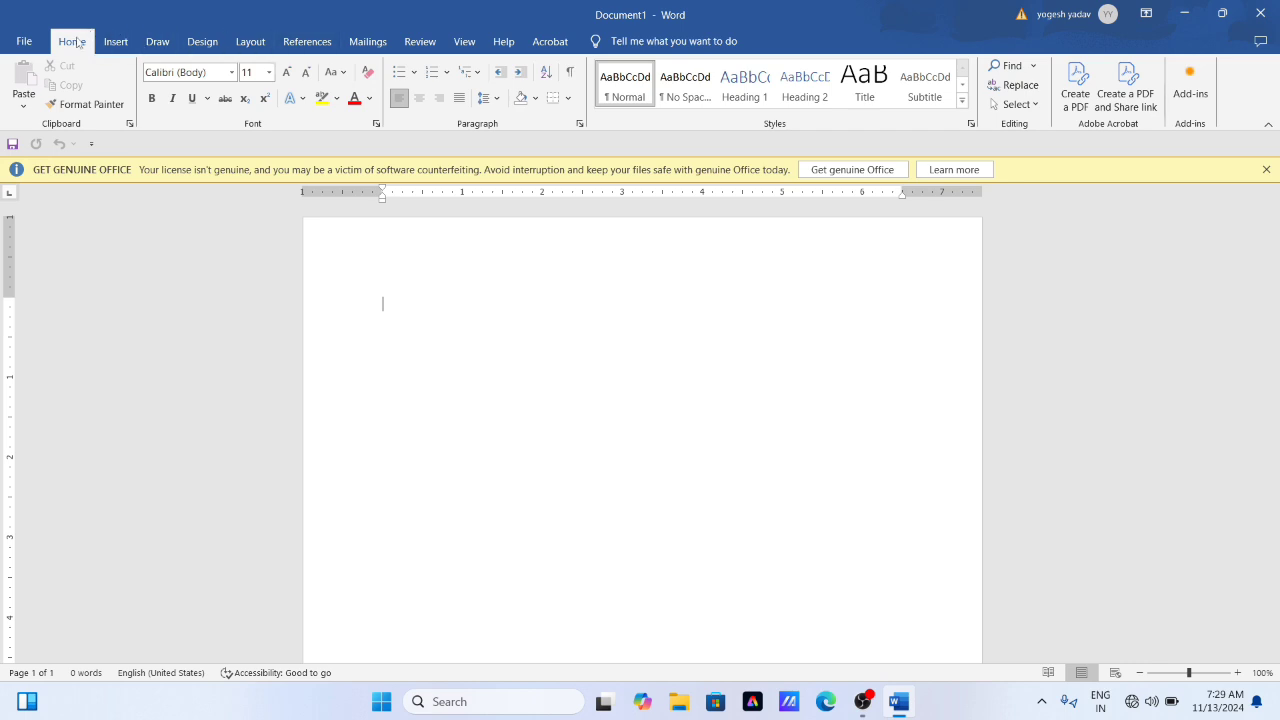
- Examine the ribbon's command sets from Insert through Acrobat and the file management page, and return to the blank document
click(115, 41)
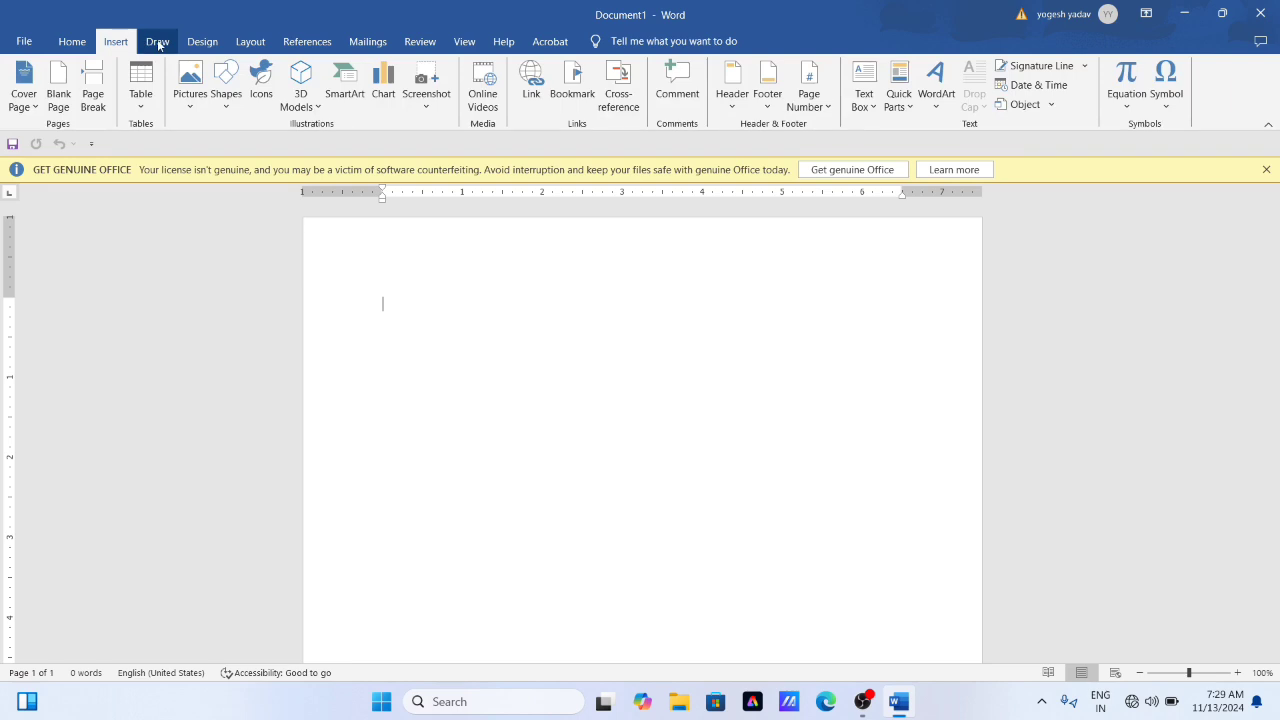
click(158, 42)
click(202, 41)
click(250, 41)
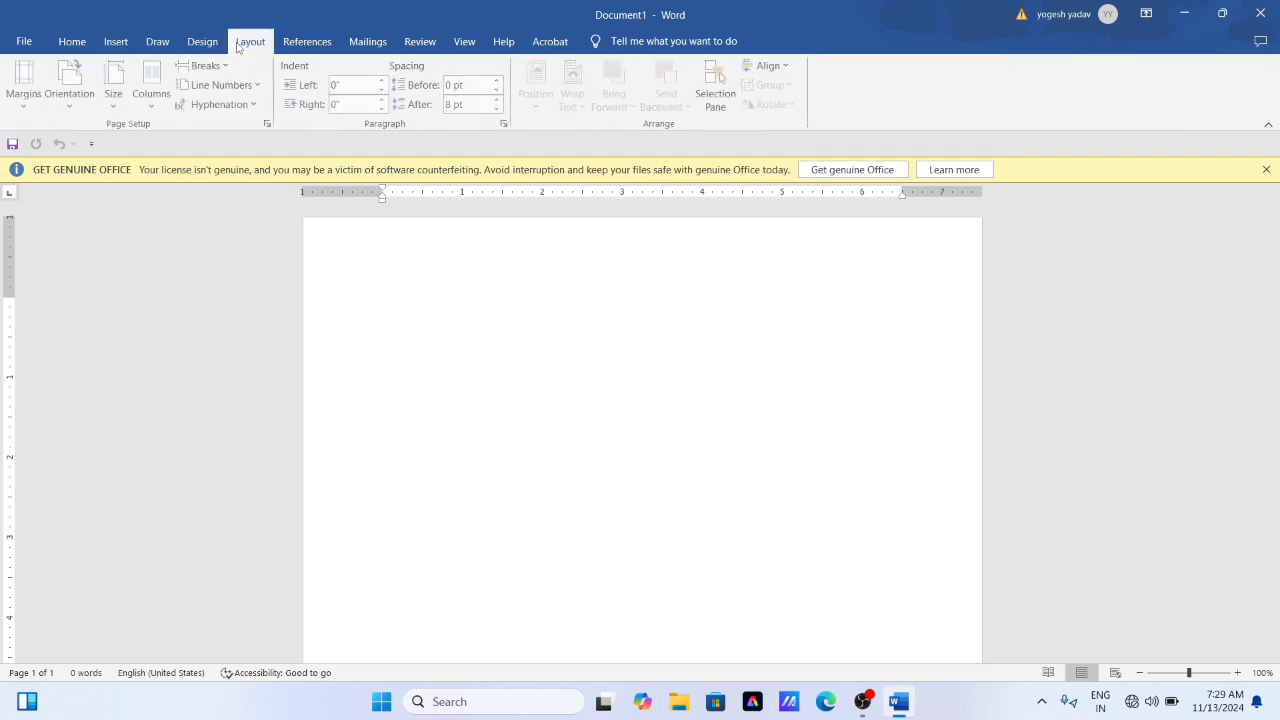
click(307, 43)
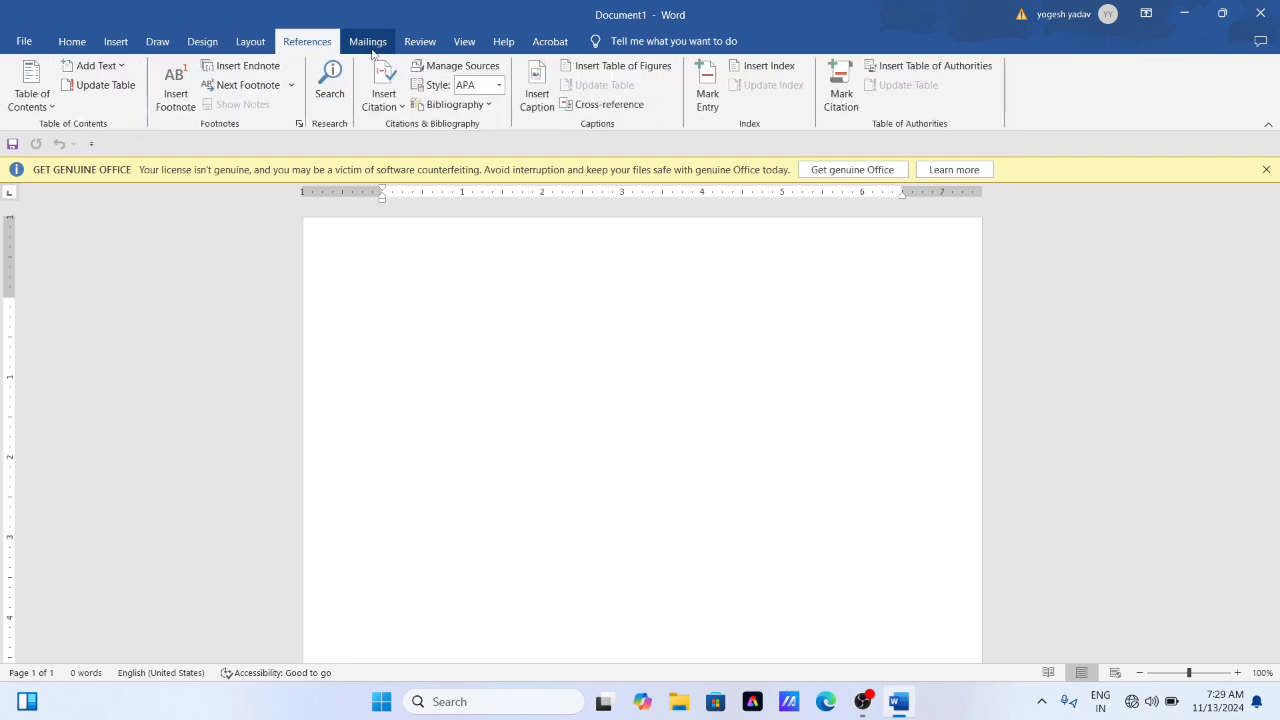
click(368, 43)
click(420, 43)
click(464, 42)
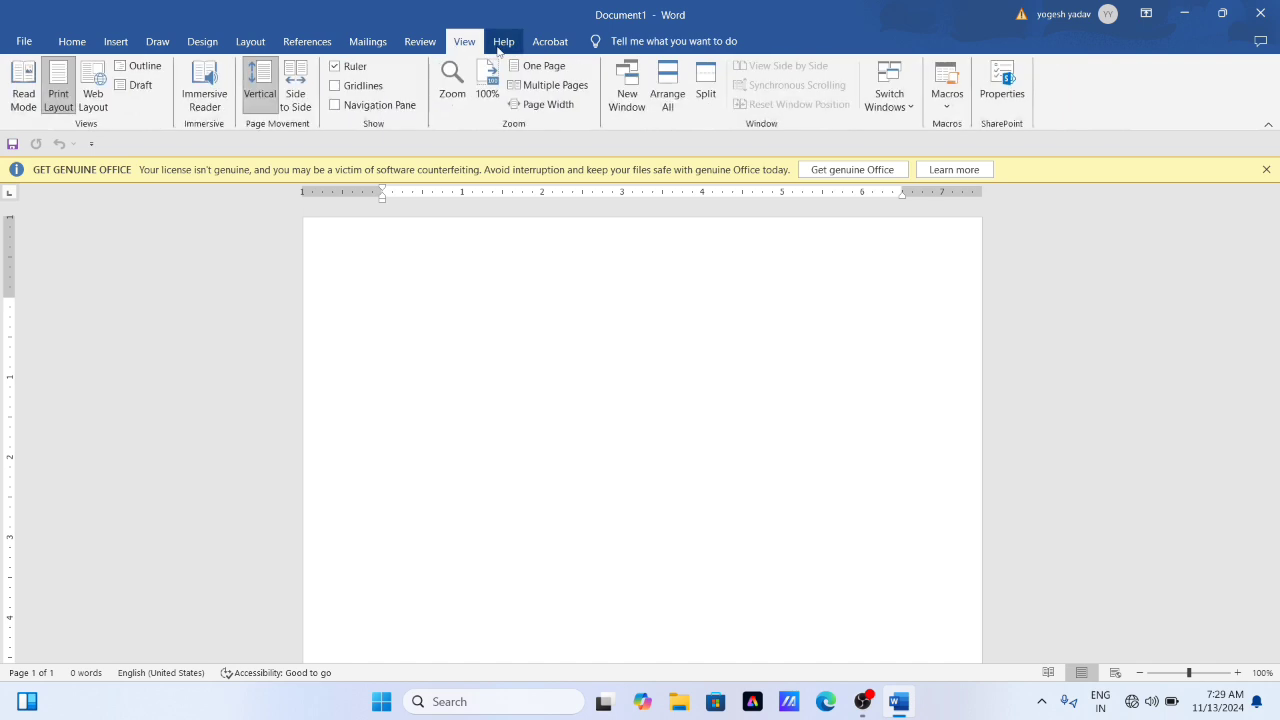
click(503, 42)
click(540, 45)
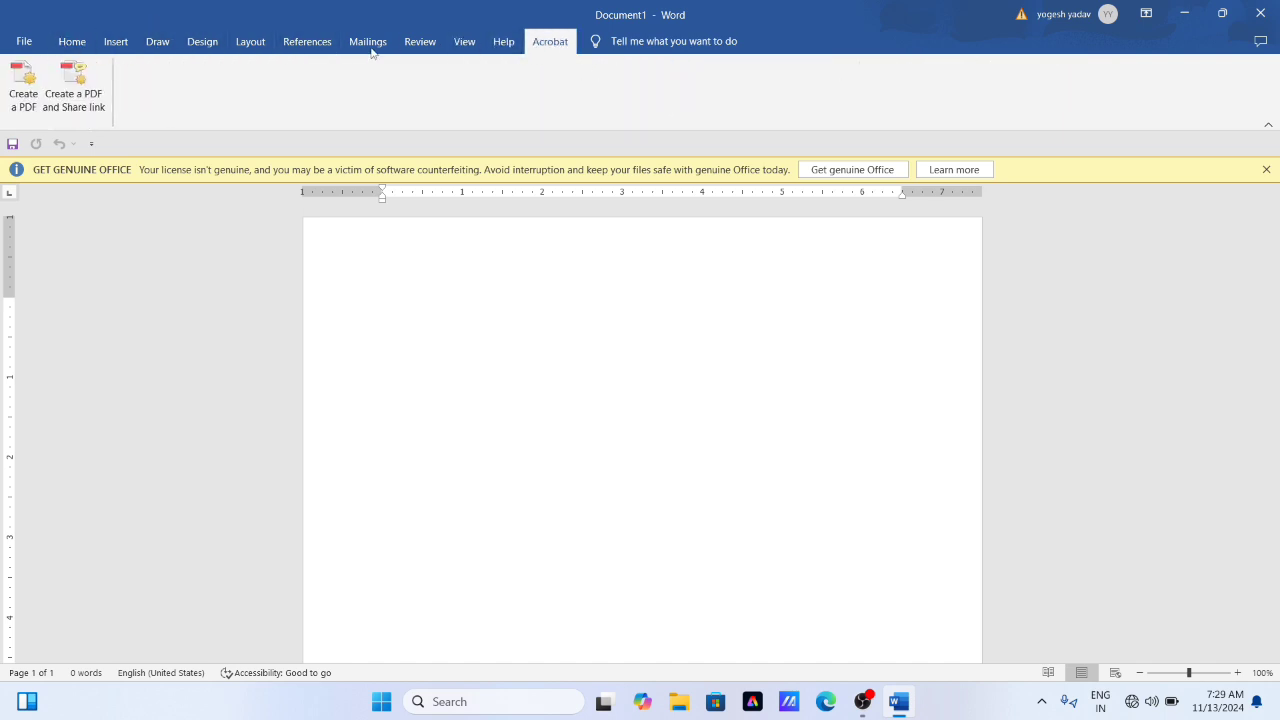
click(62, 42)
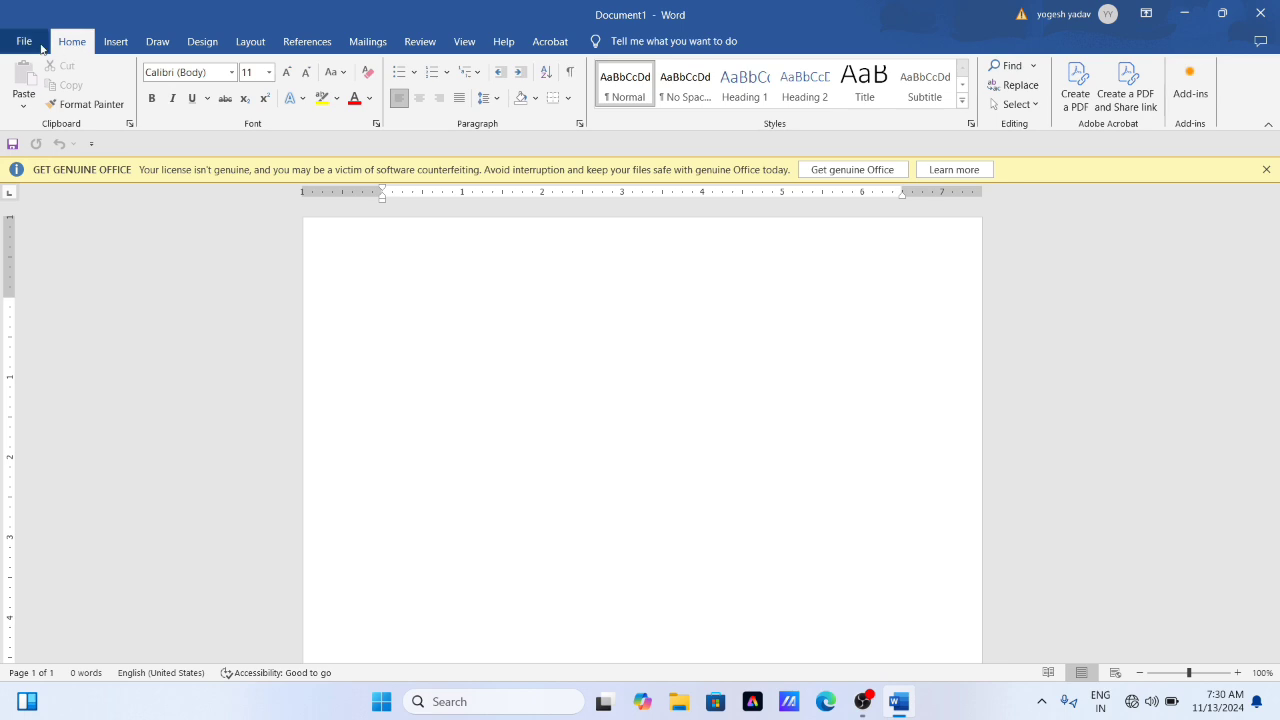
click(42, 47)
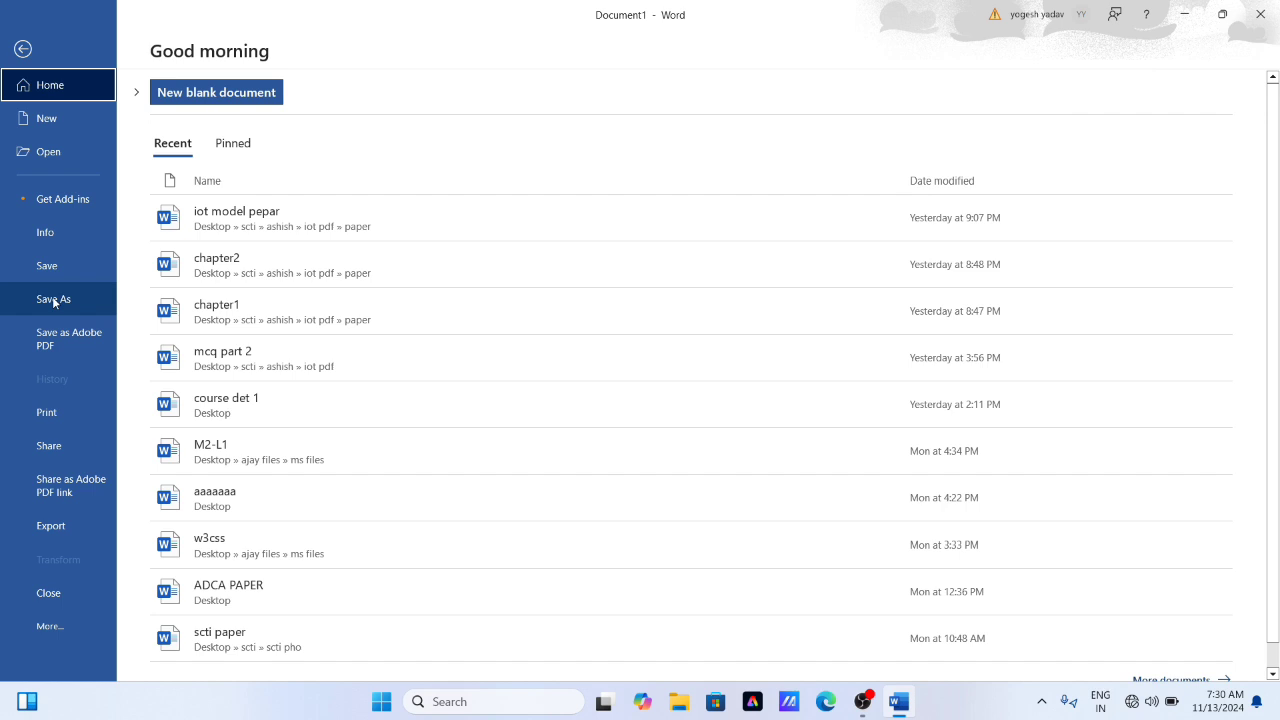
click(23, 50)
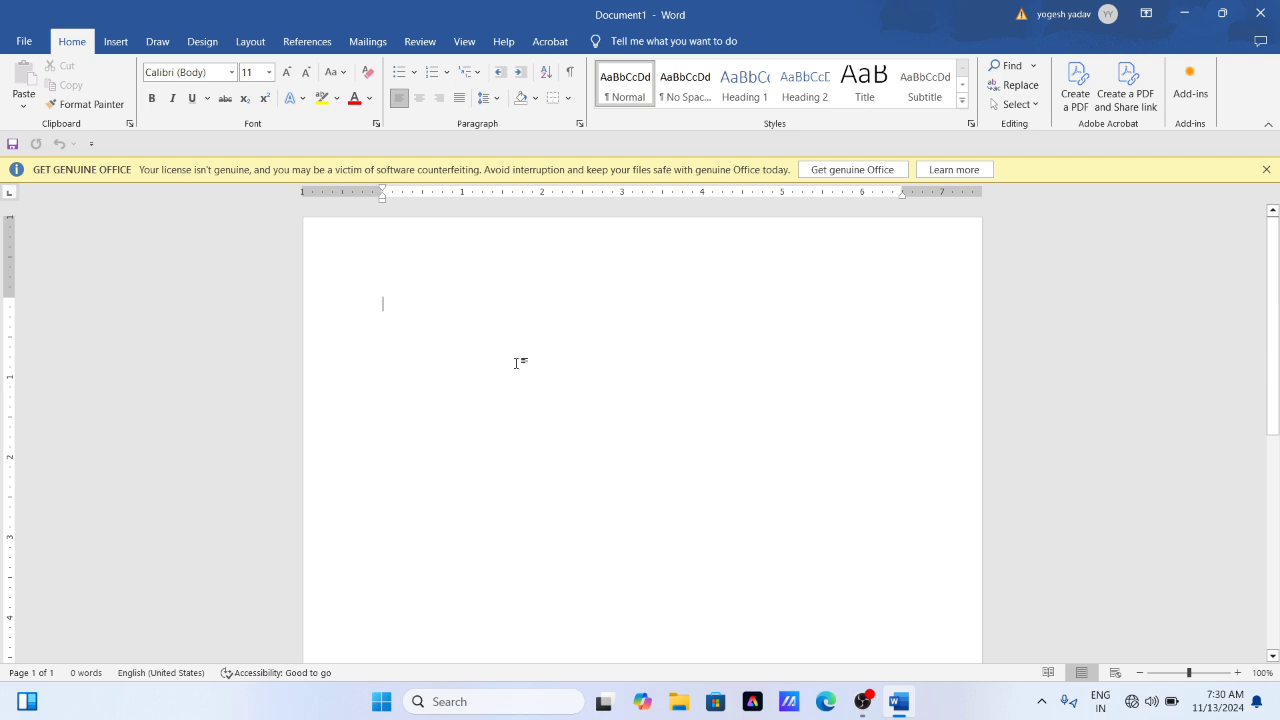
- Generate sample paragraphs in the blank document with the =rand() function
text(=)
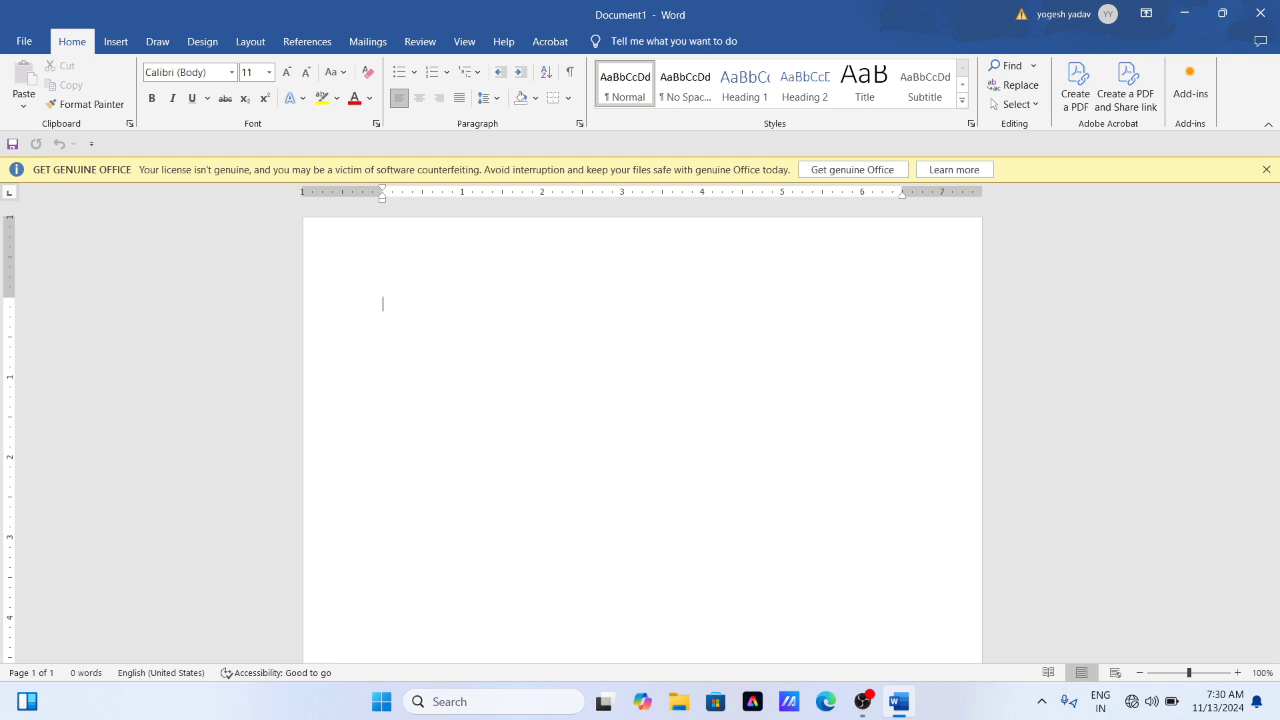
text(ra)
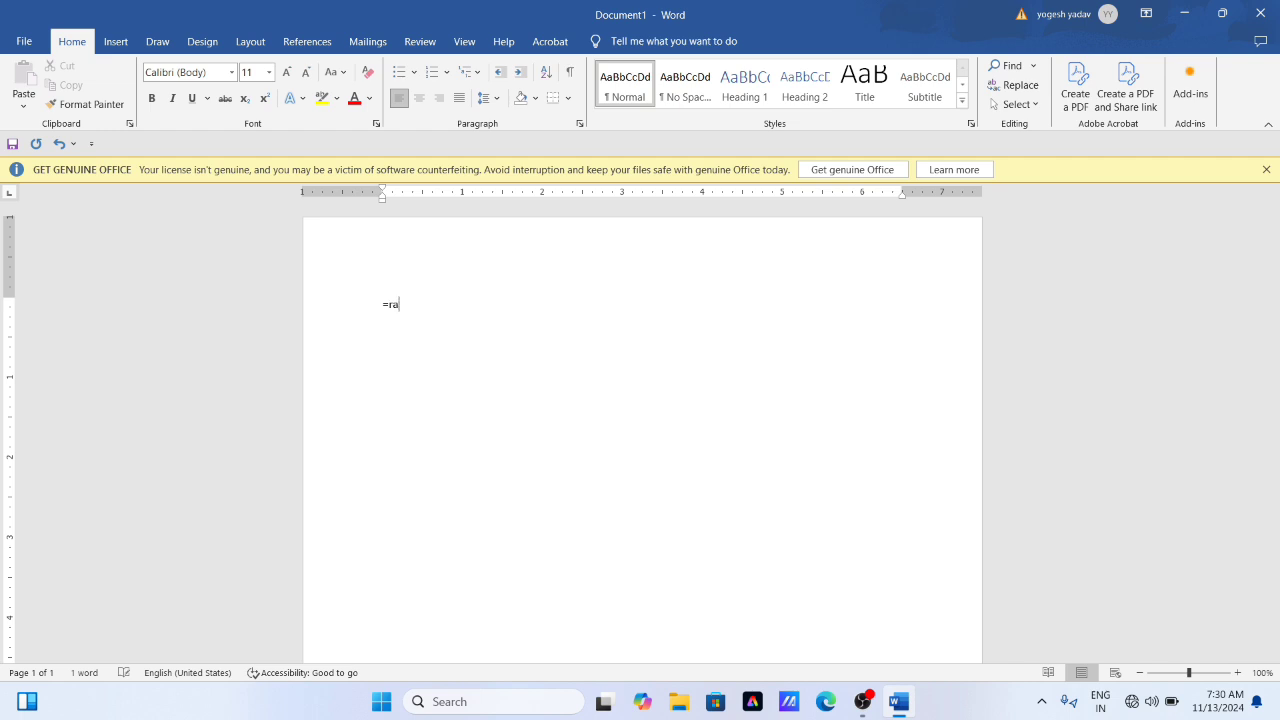
text(nd())
key(Return)
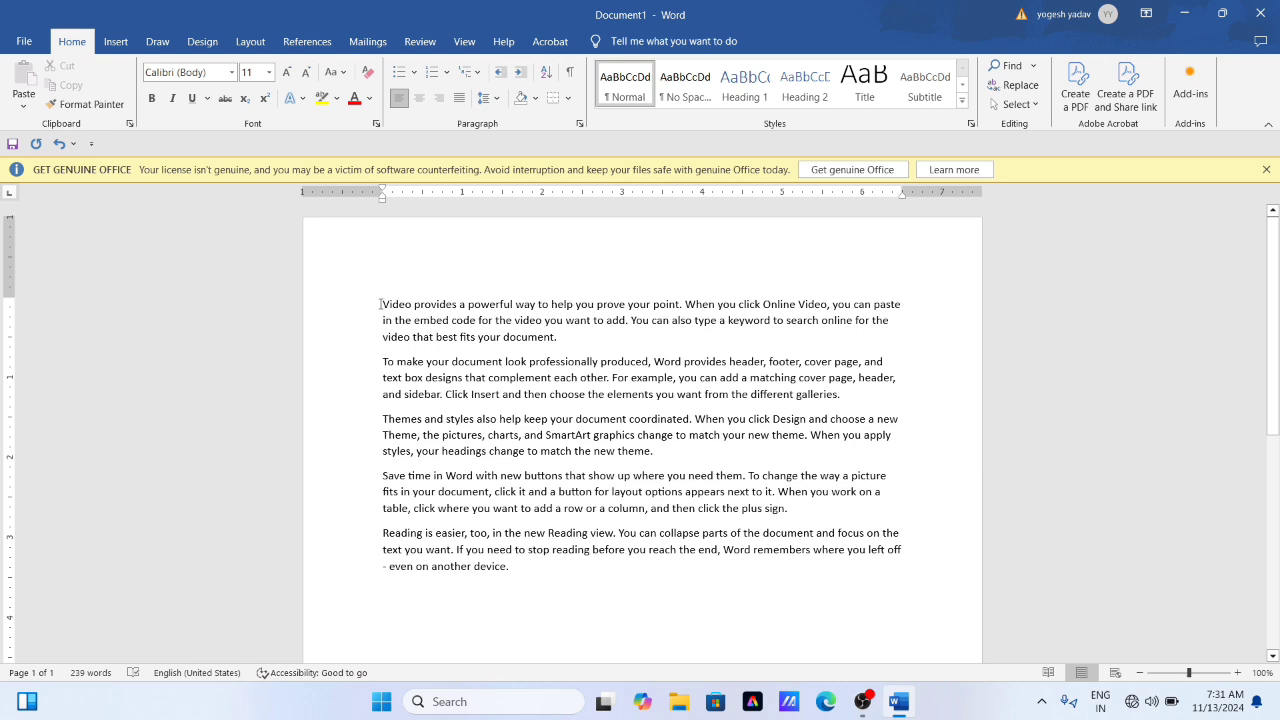
- Set the font size of all the sample paragraphs to 16
drag(382, 304, 766, 561)
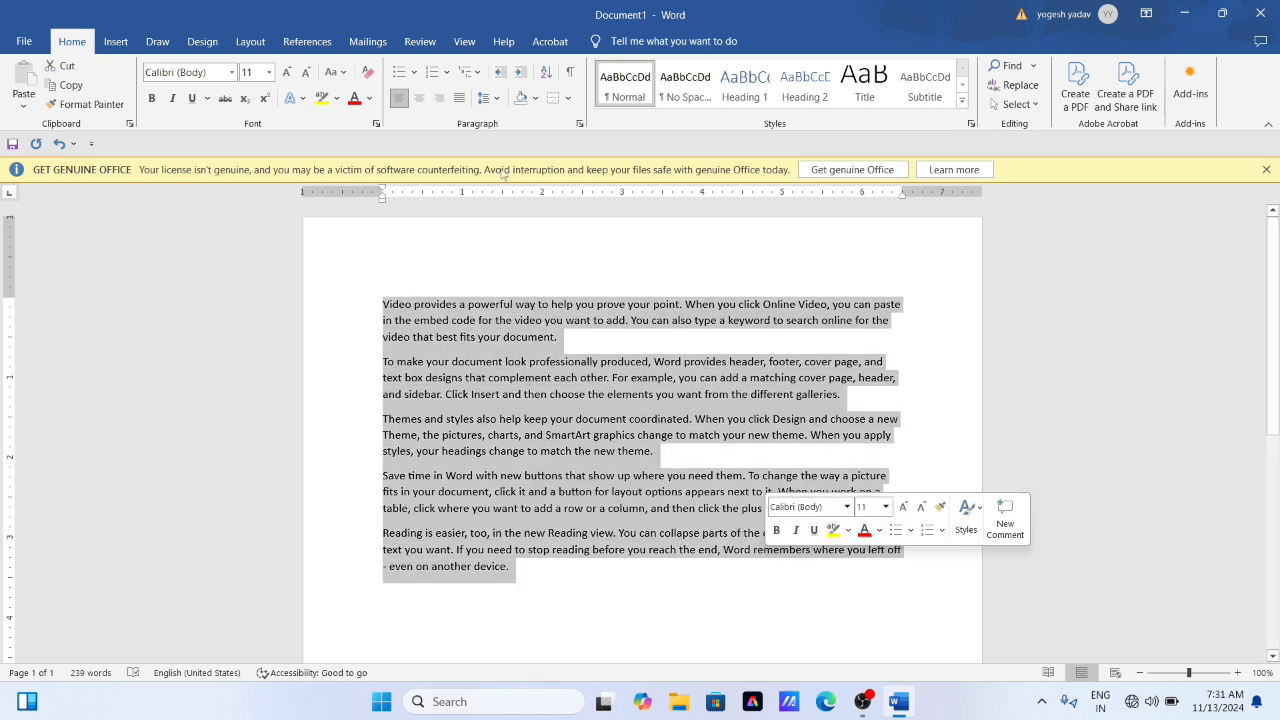
click(268, 72)
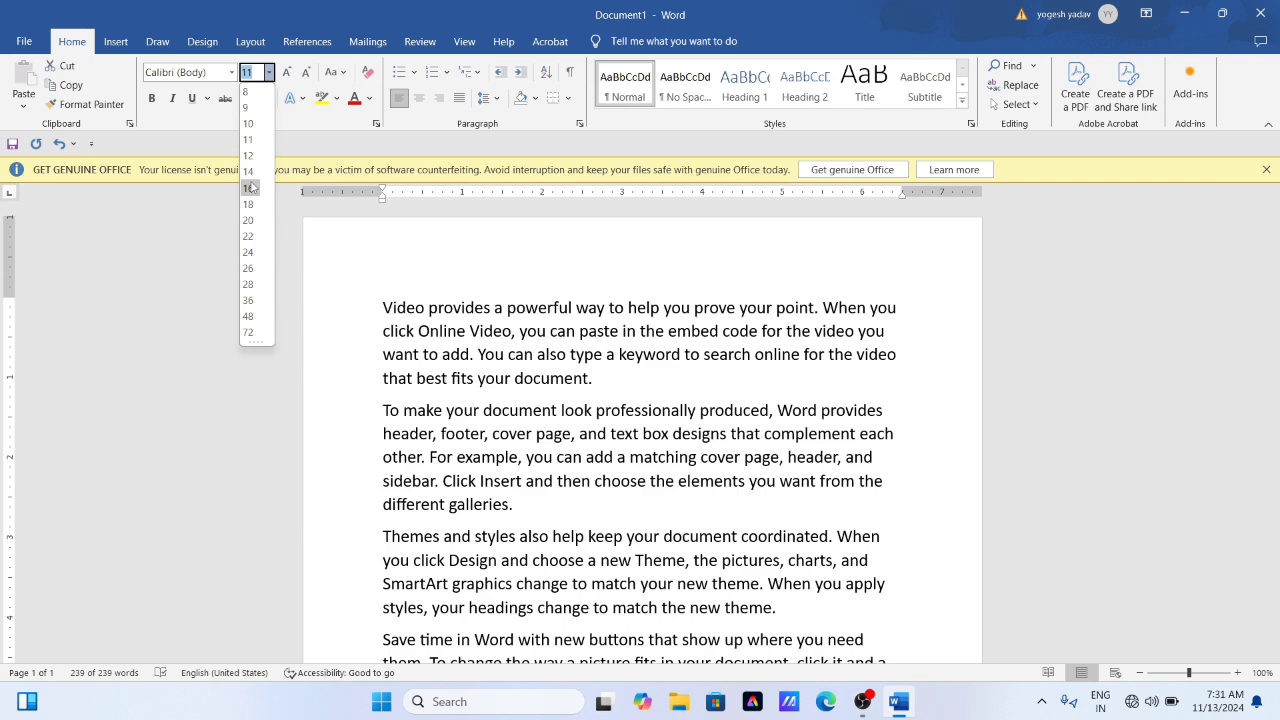
click(250, 190)
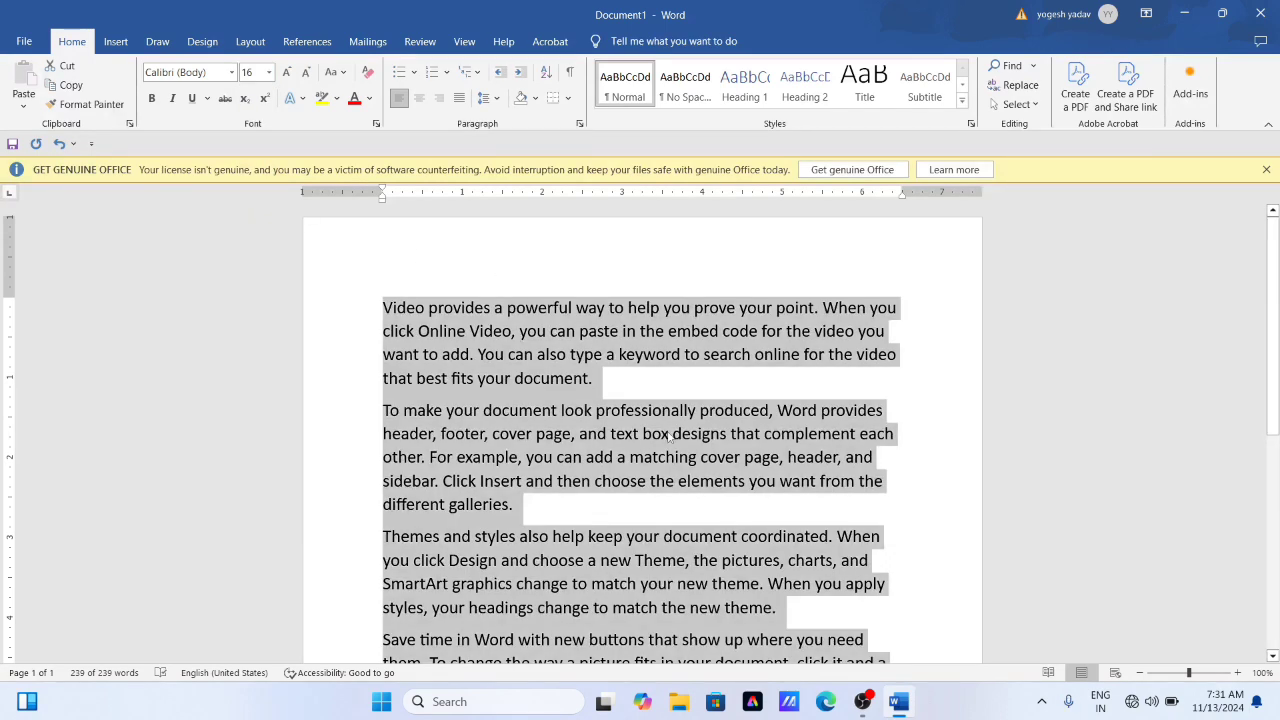
click(384, 331)
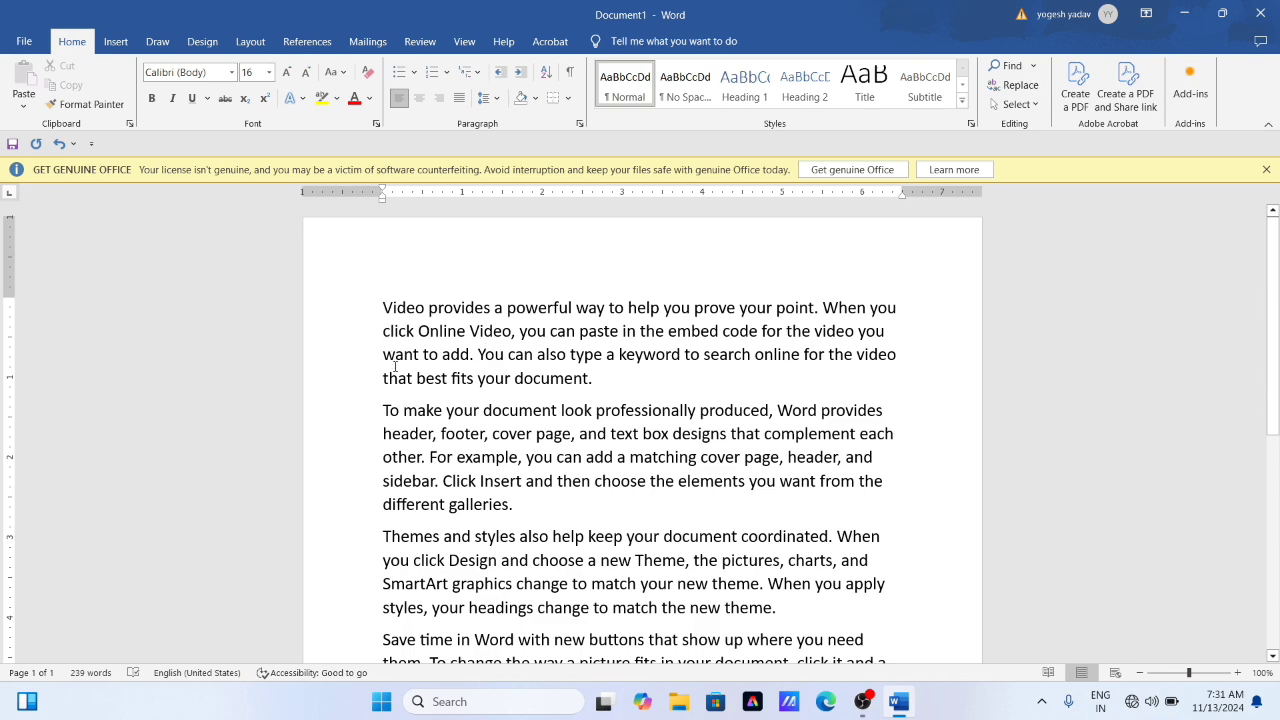
- Copy the phrase "even on another device" from the end of the last paragraph and check the clipboard contents
scroll(395, 367, down, 6)
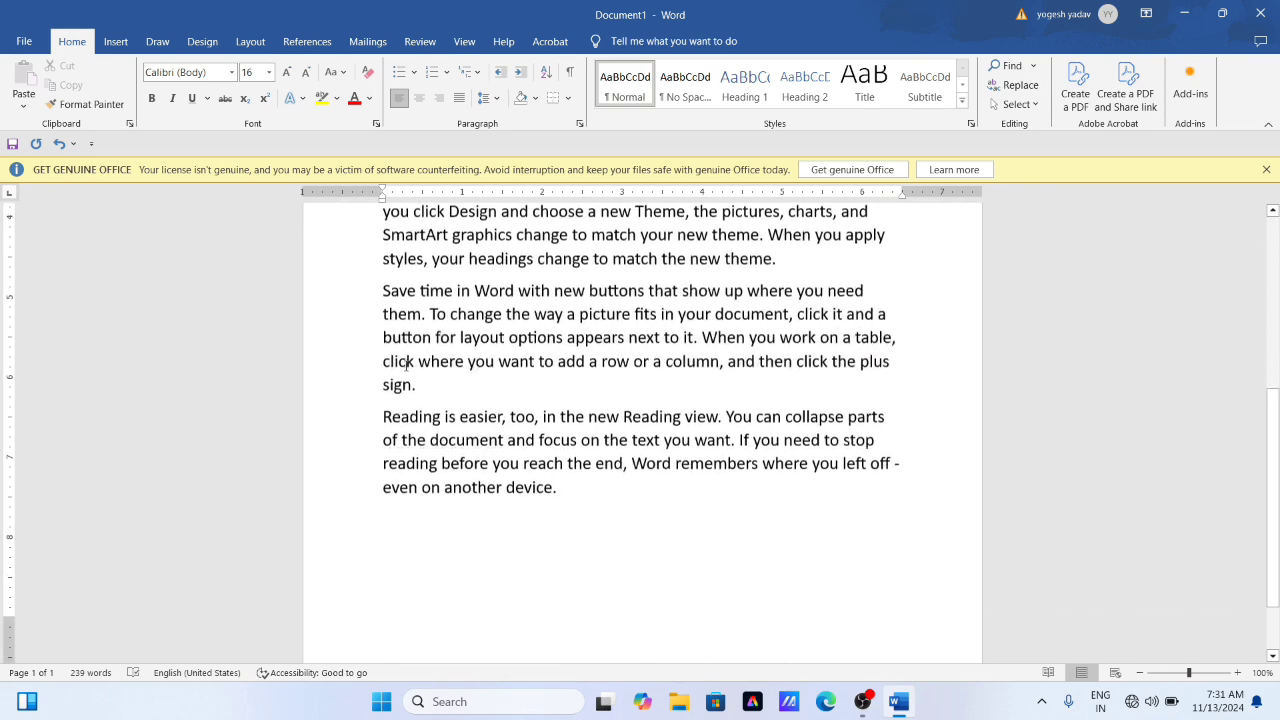
scroll(406, 365, down, 2)
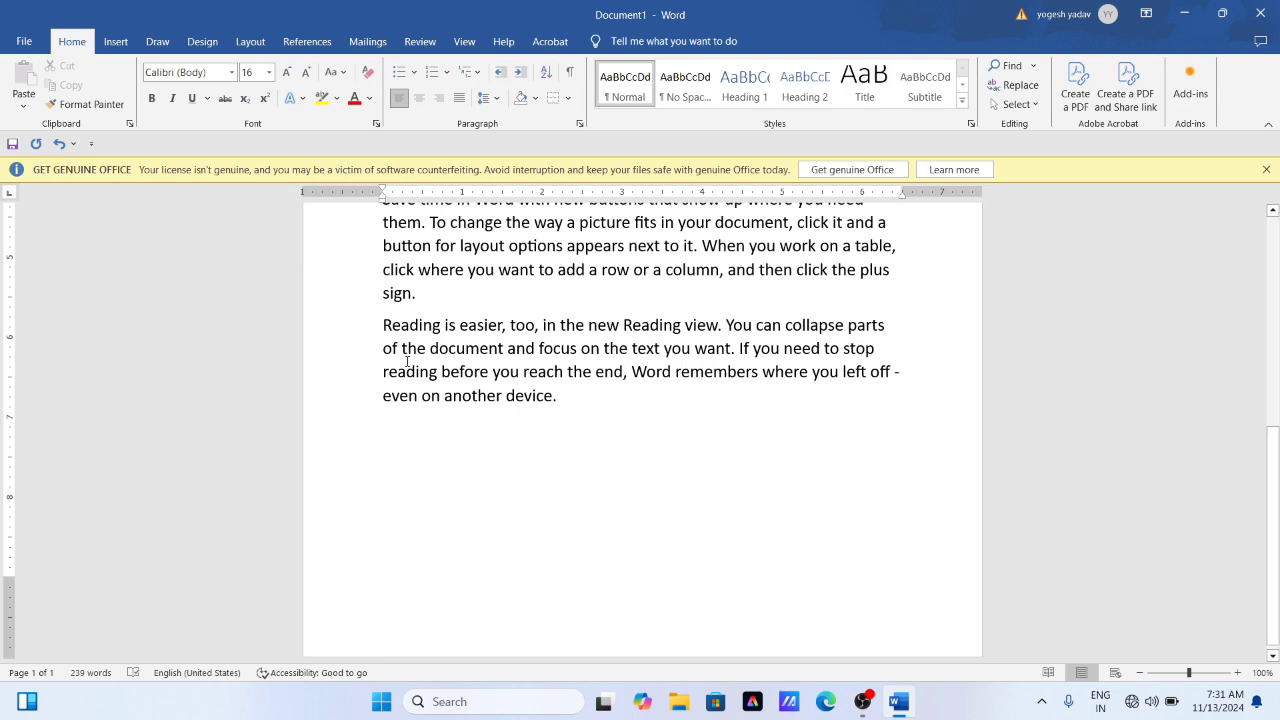
drag(383, 396, 553, 396)
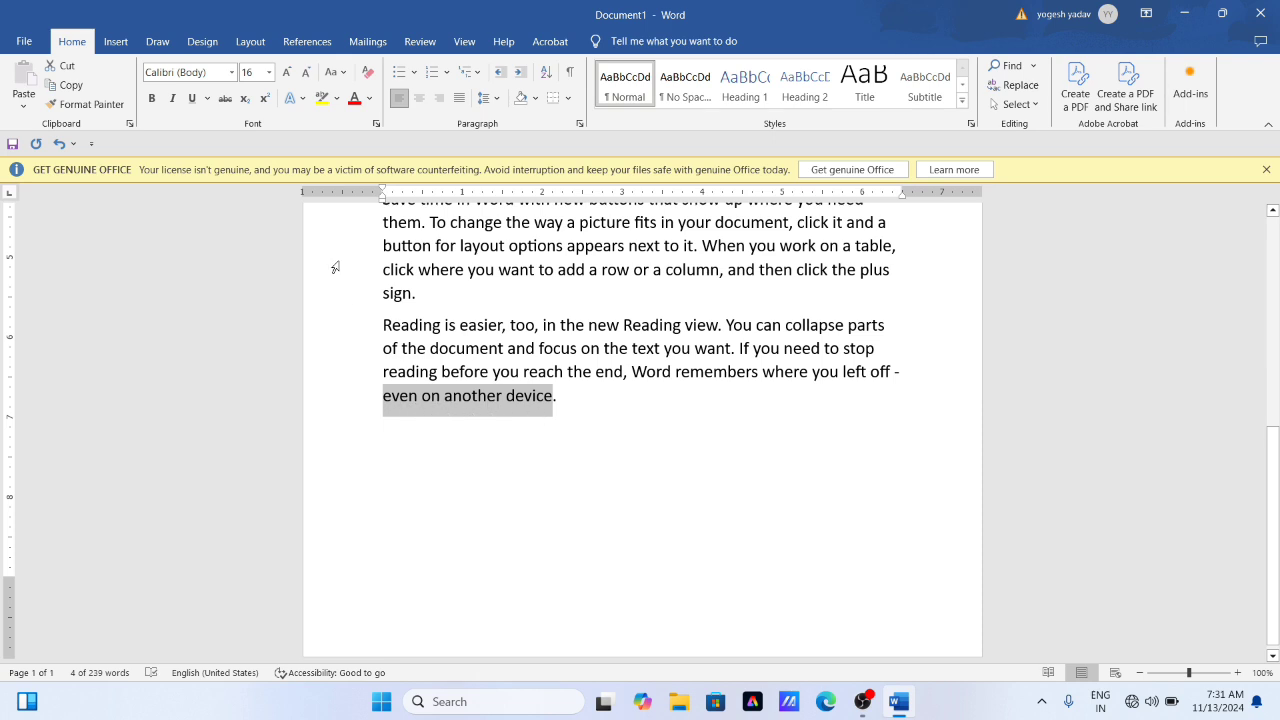
click(62, 86)
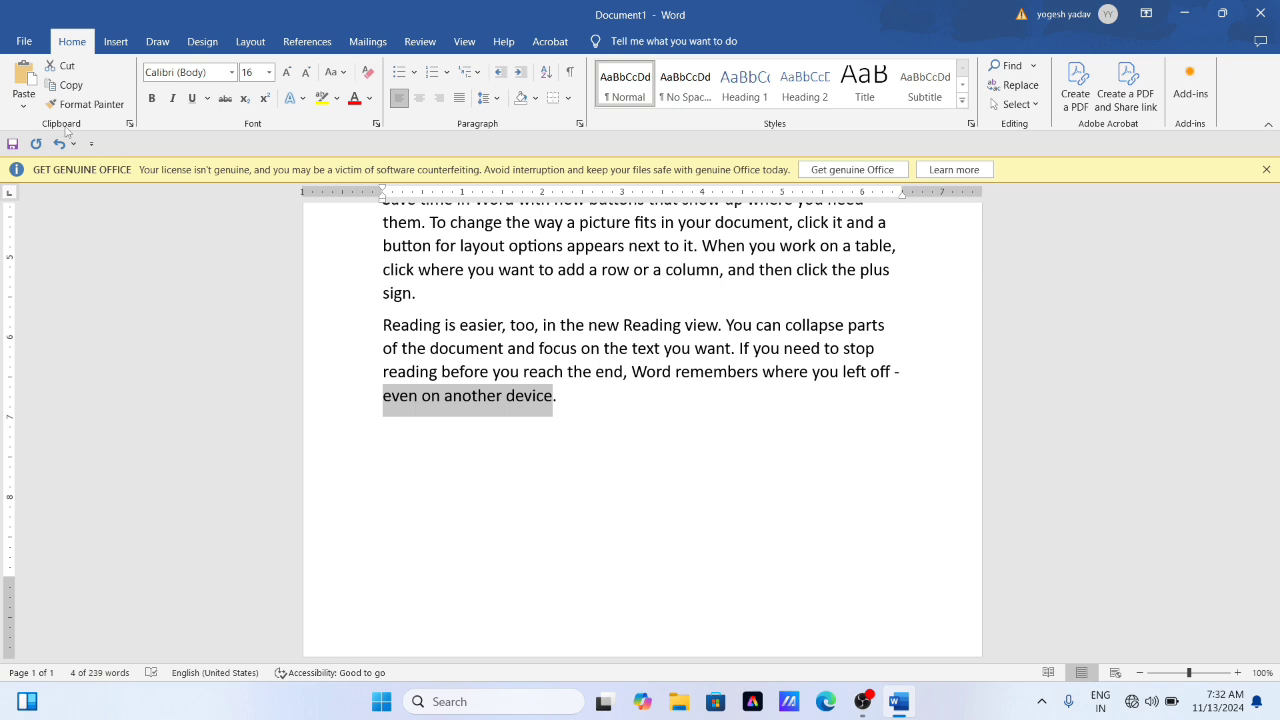
click(130, 124)
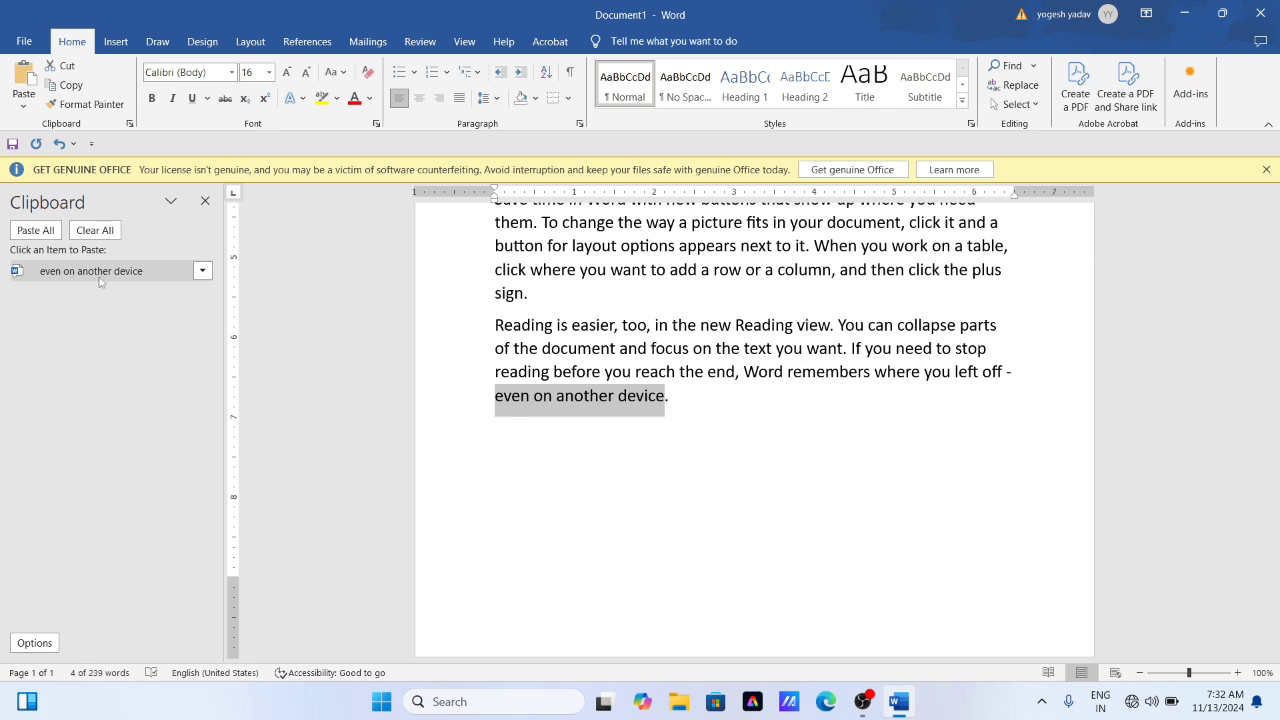
click(206, 203)
- Paste the copied phrase three times on the line below the last paragraph and twice on a new line beneath it
click(588, 417)
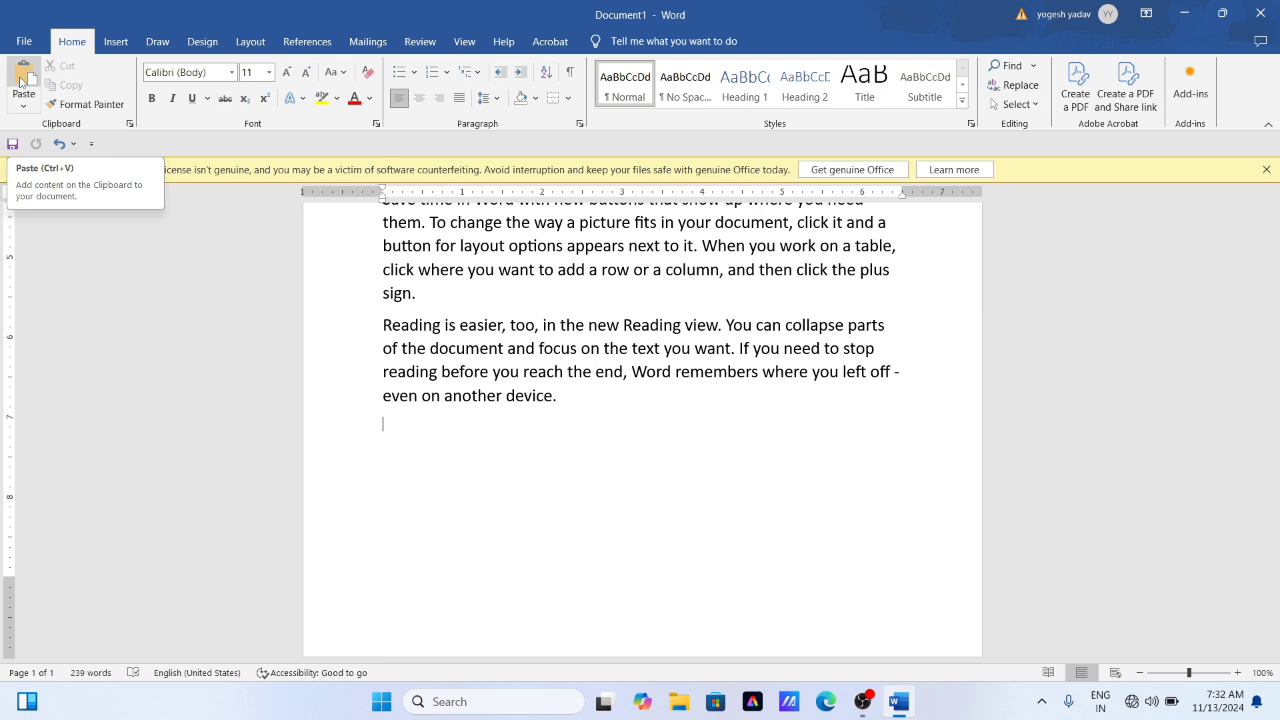
click(20, 80)
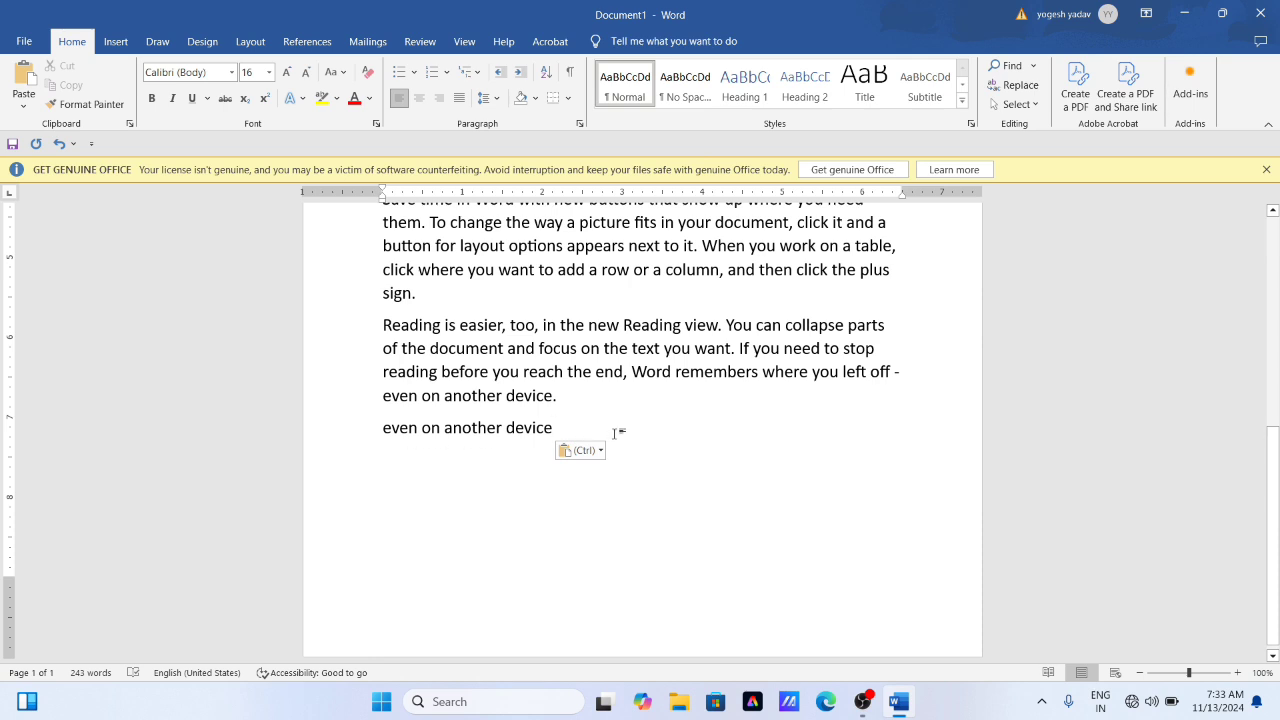
key(ctrl+v)
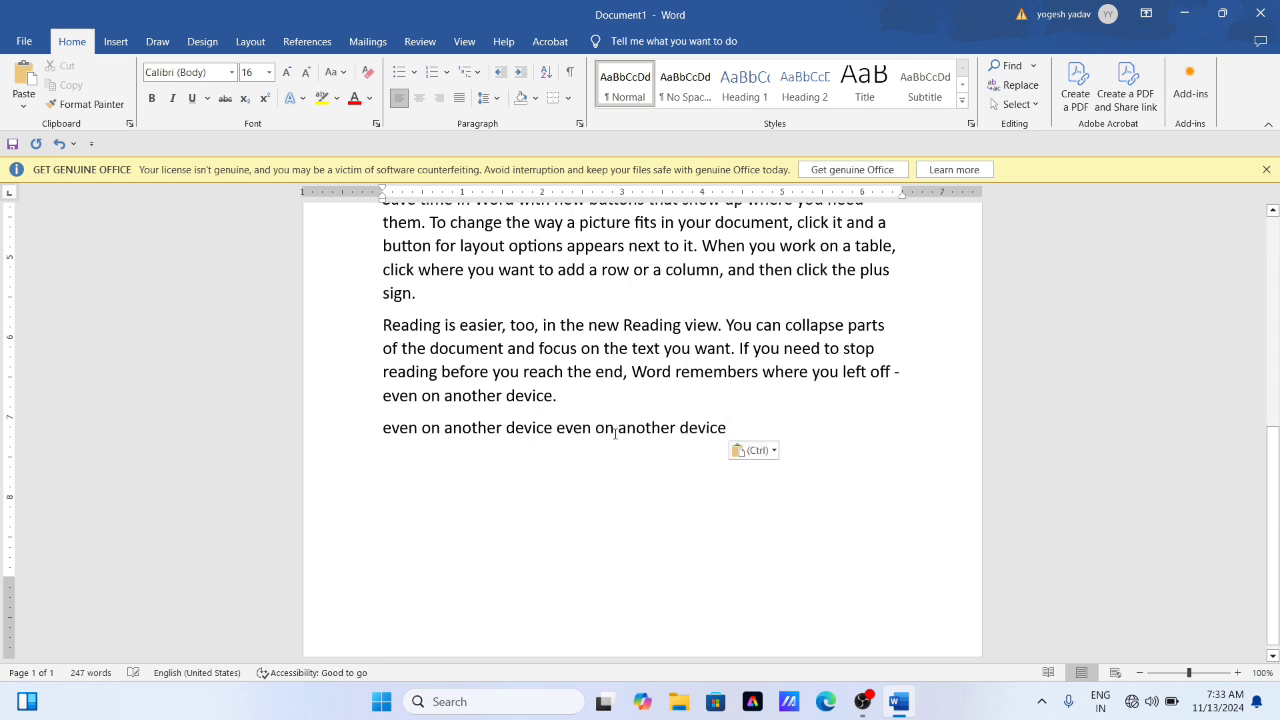
key(ctrl+v)
key(Return)
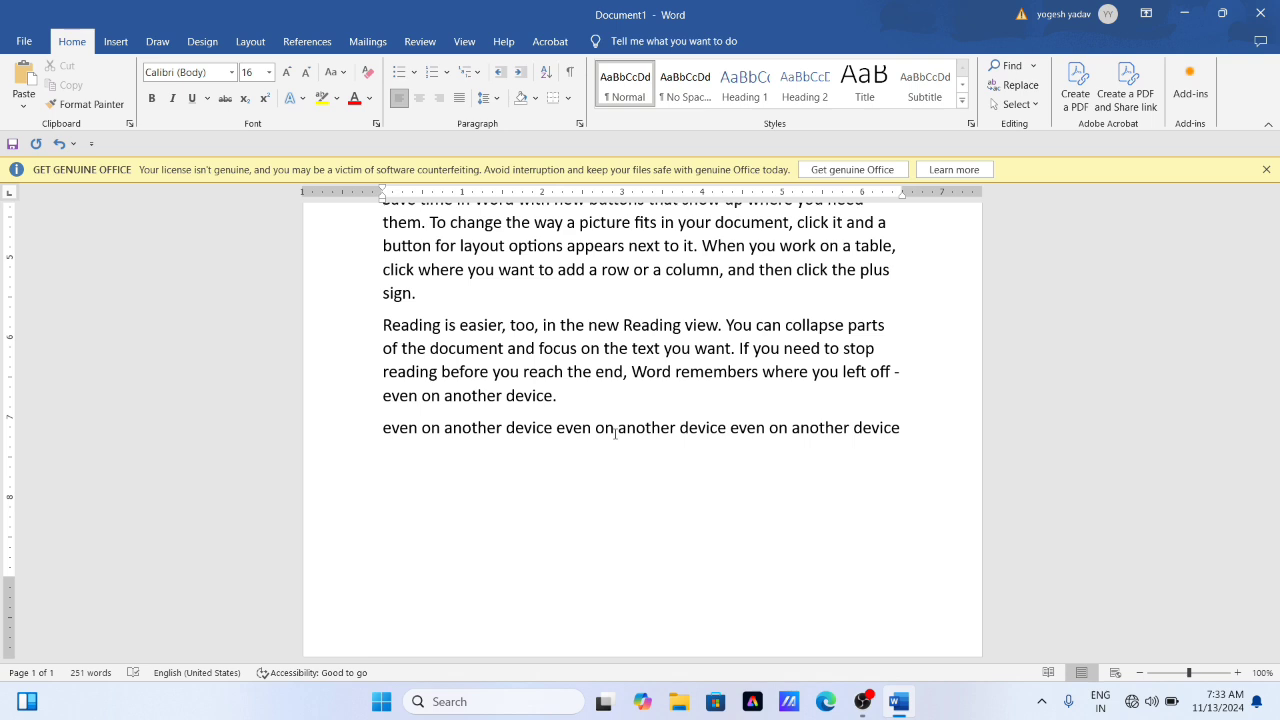
key(ctrl+v)
key(ctrl+v)
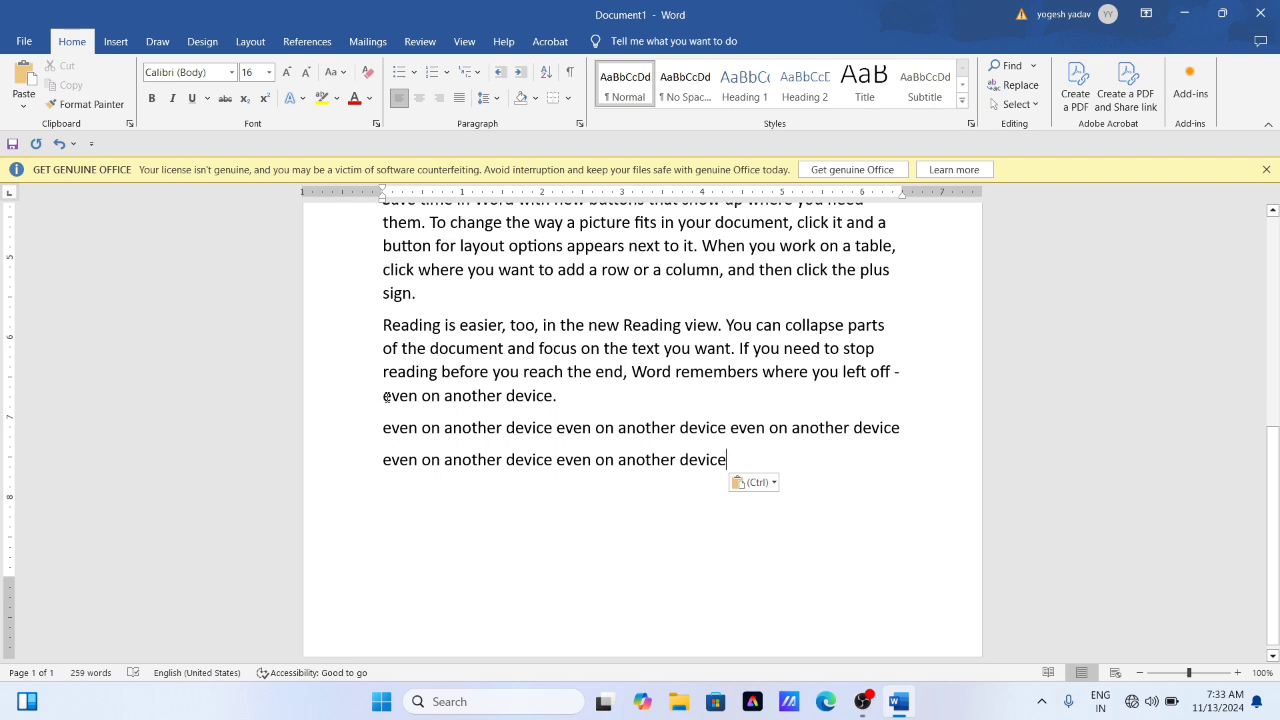
- Cut the bottom line containing the phrase "even on another device" twice and check the clipboard contents
drag(386, 397, 555, 395)
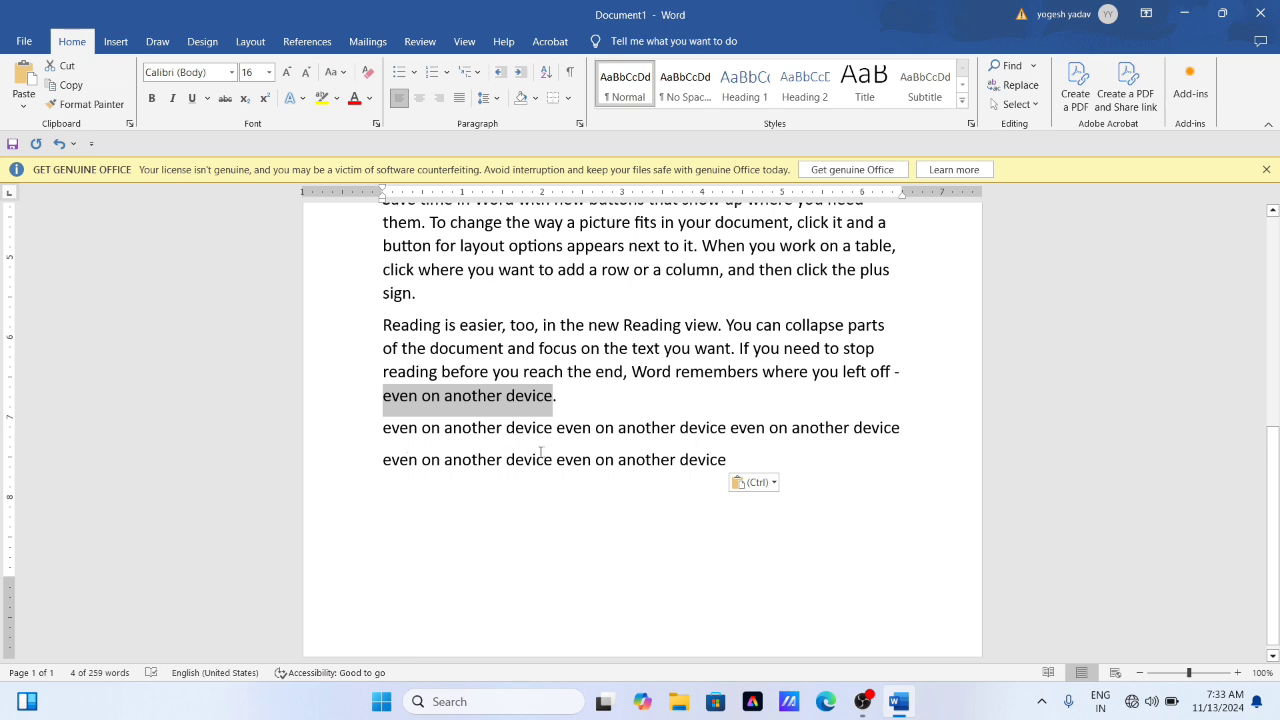
click(465, 461)
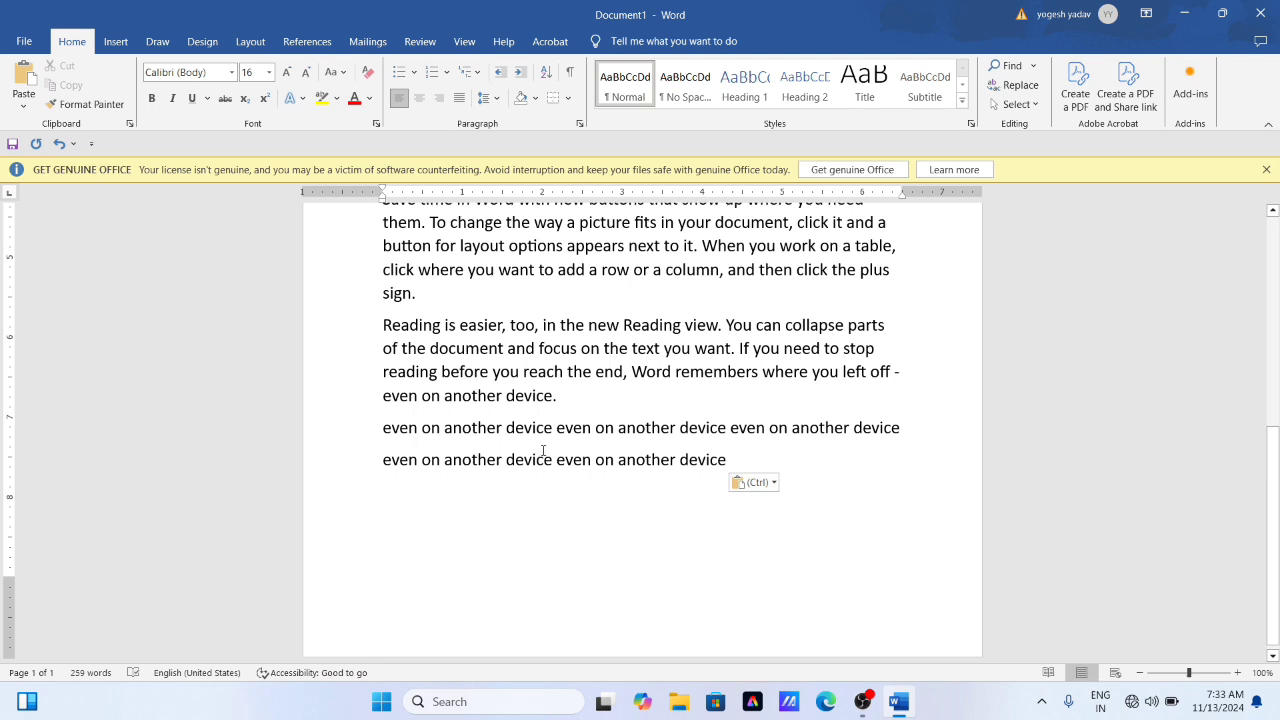
drag(382, 459, 734, 466)
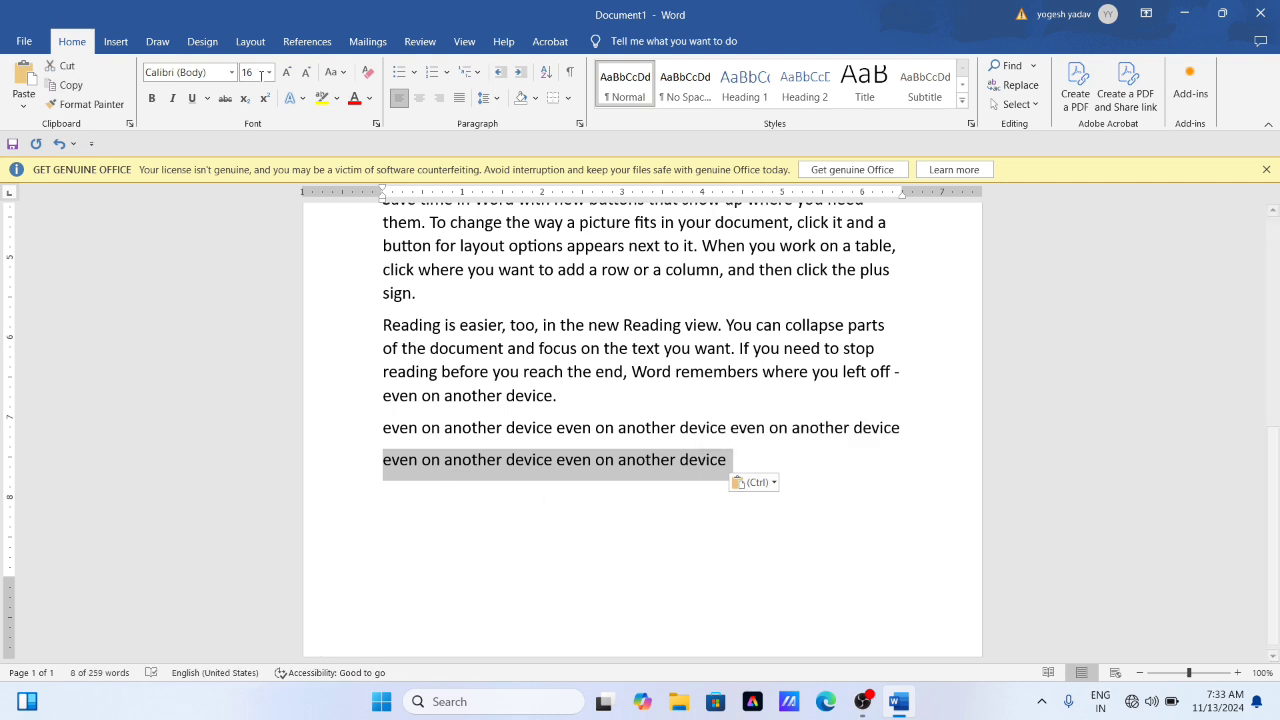
click(66, 66)
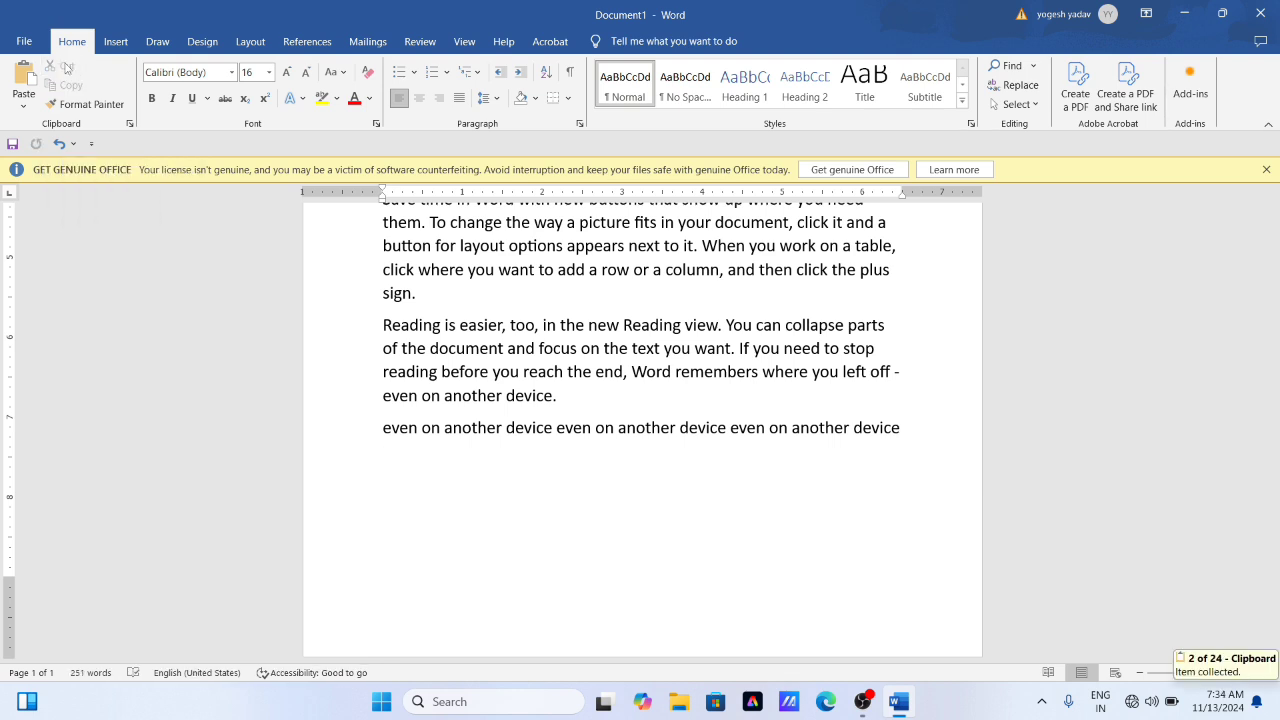
click(129, 123)
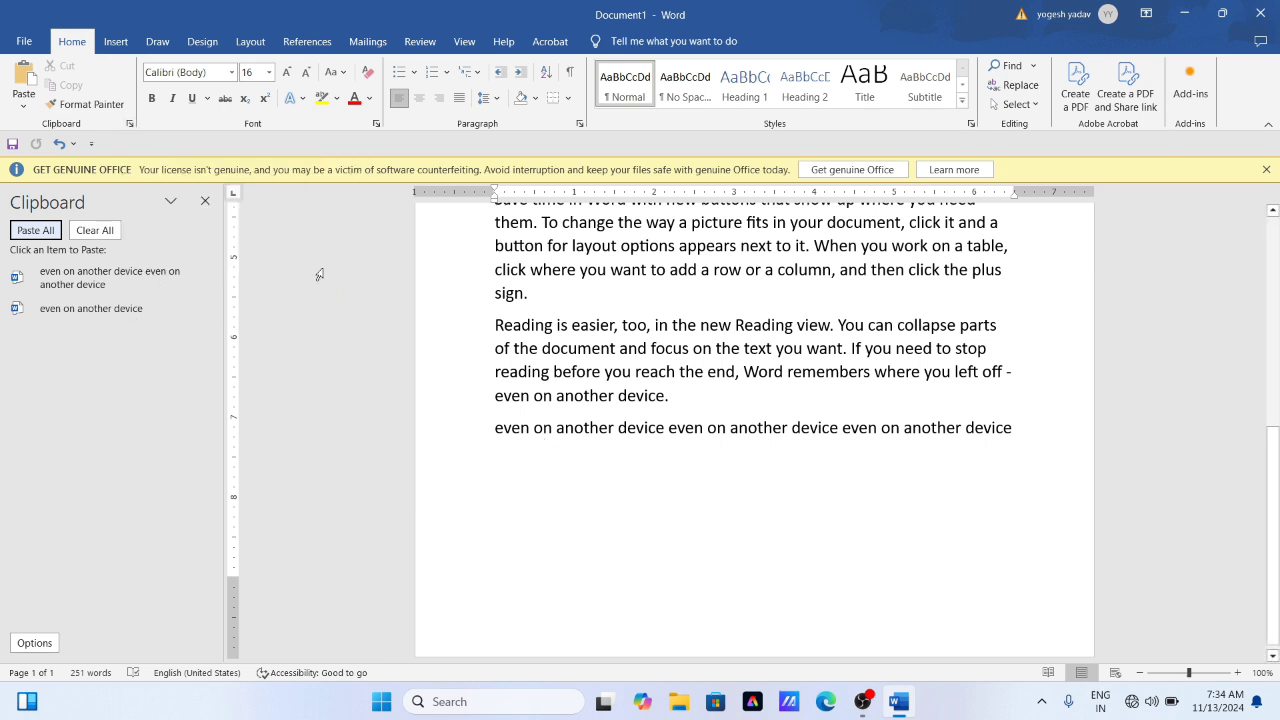
click(206, 200)
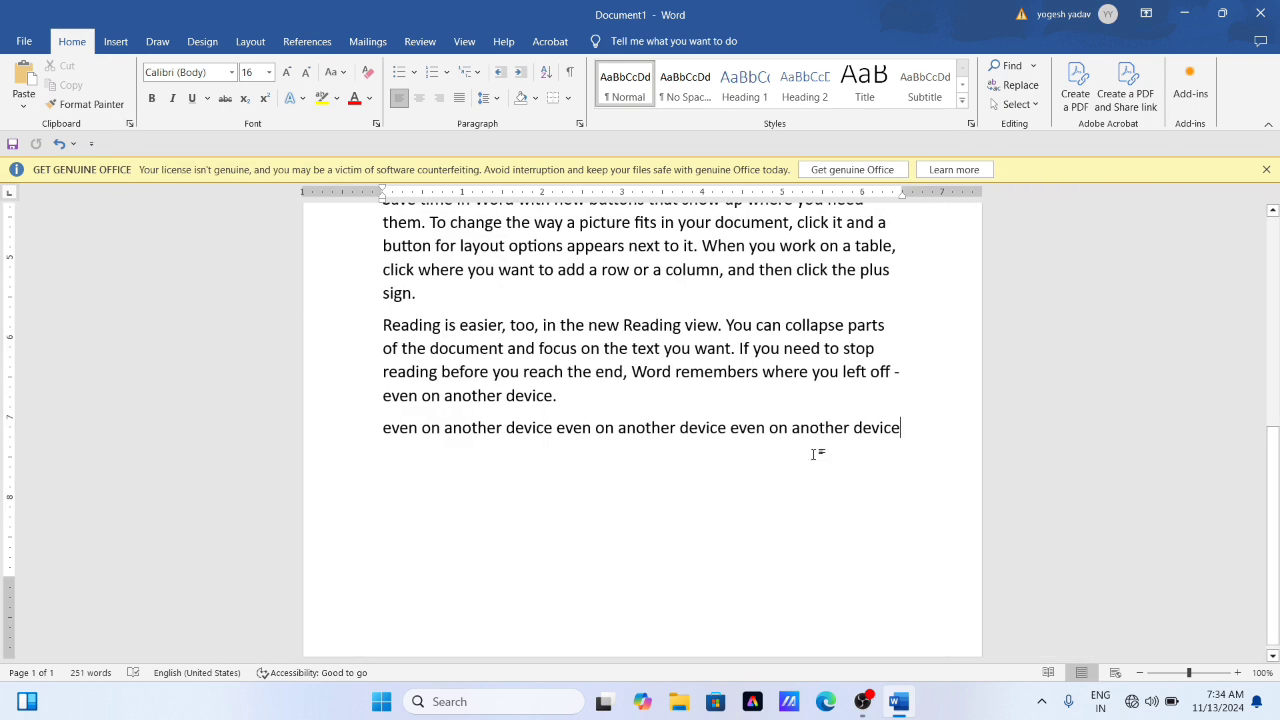
- Paste the cut line four times, starting on a new line below the remaining line of repeated phrases
key(Return)
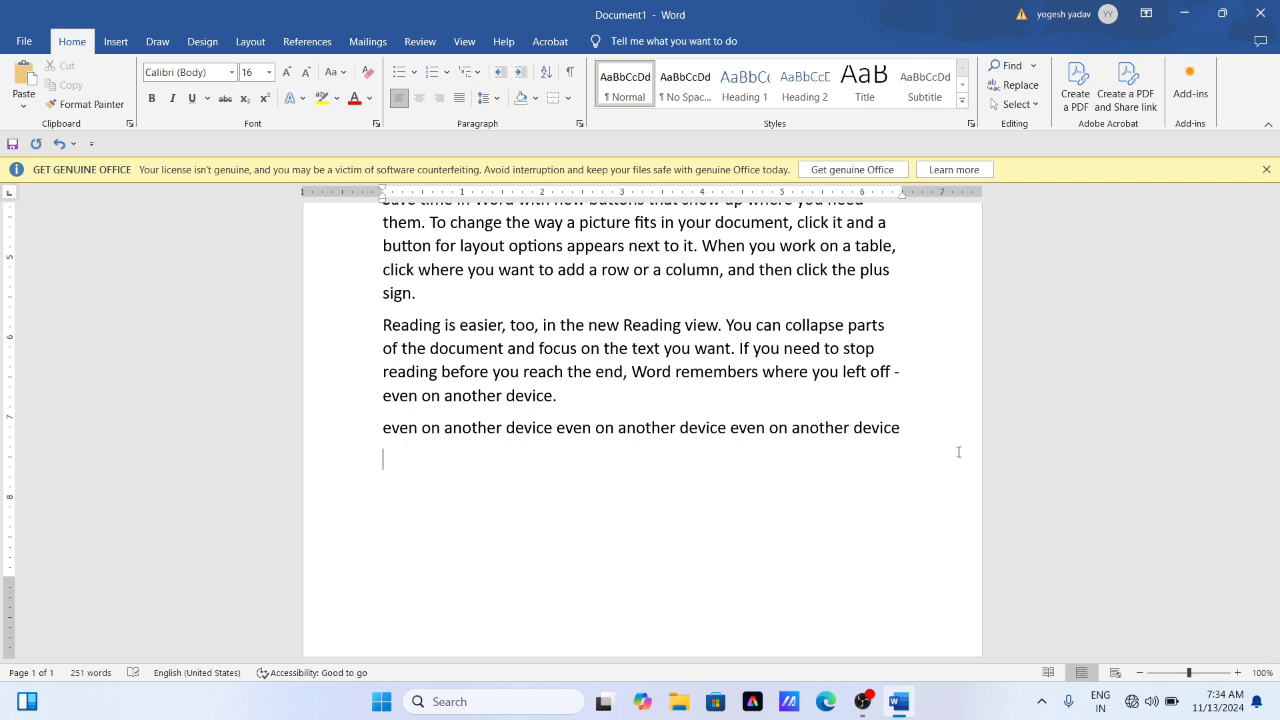
key(ctrl+v)
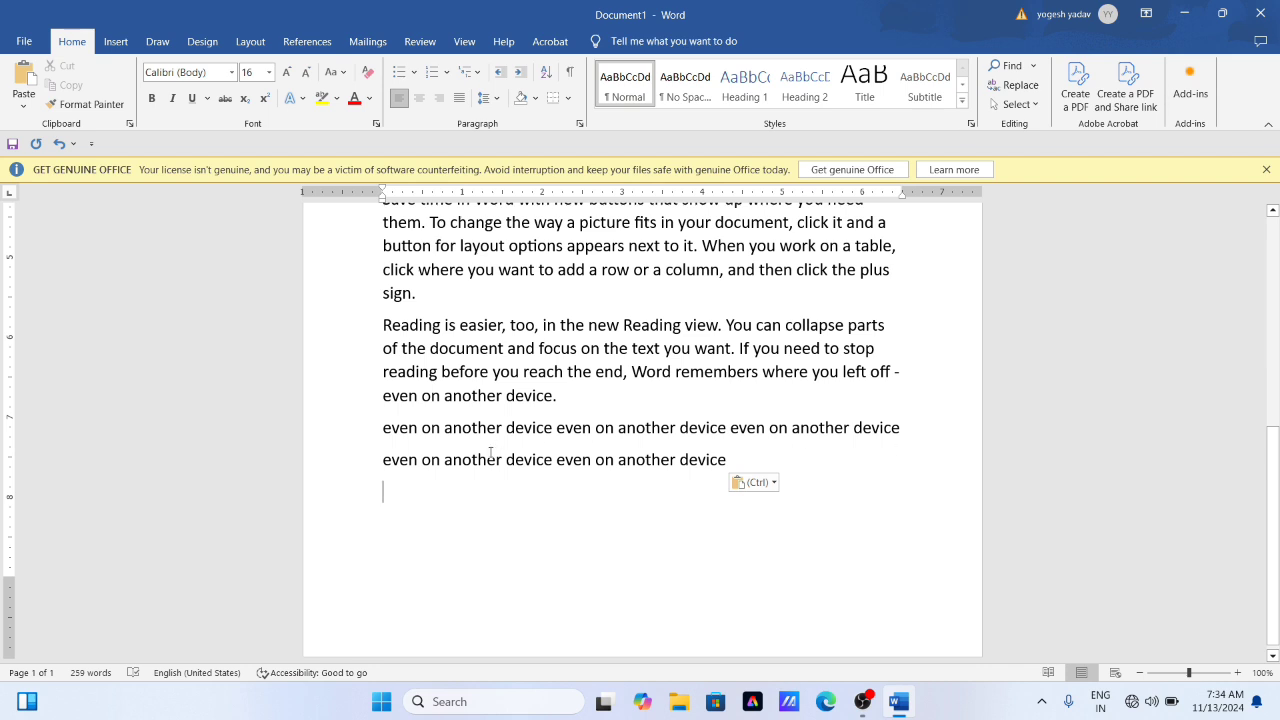
key(ctrl+v)
key(ctrl+v)
key(ctrl+v)
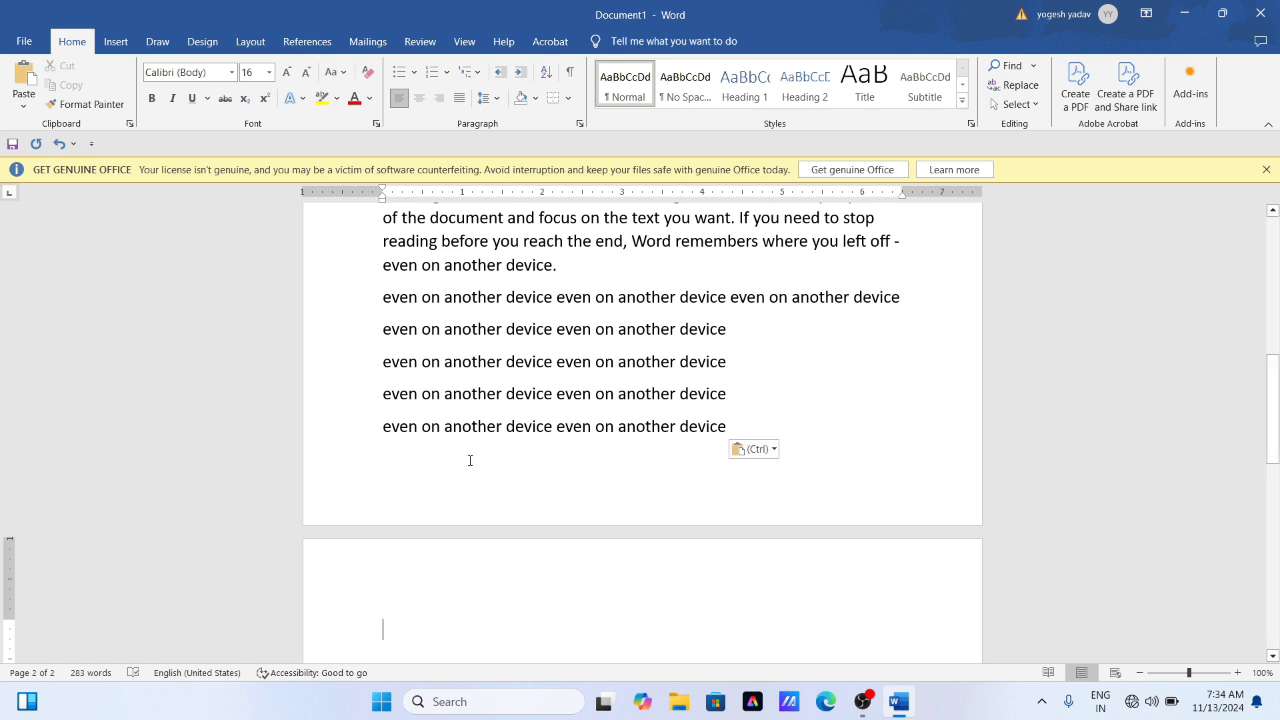
- Format the first paragraph, beginning "Video provides", with the standard Red font color and bold
scroll(470, 460, up, 2)
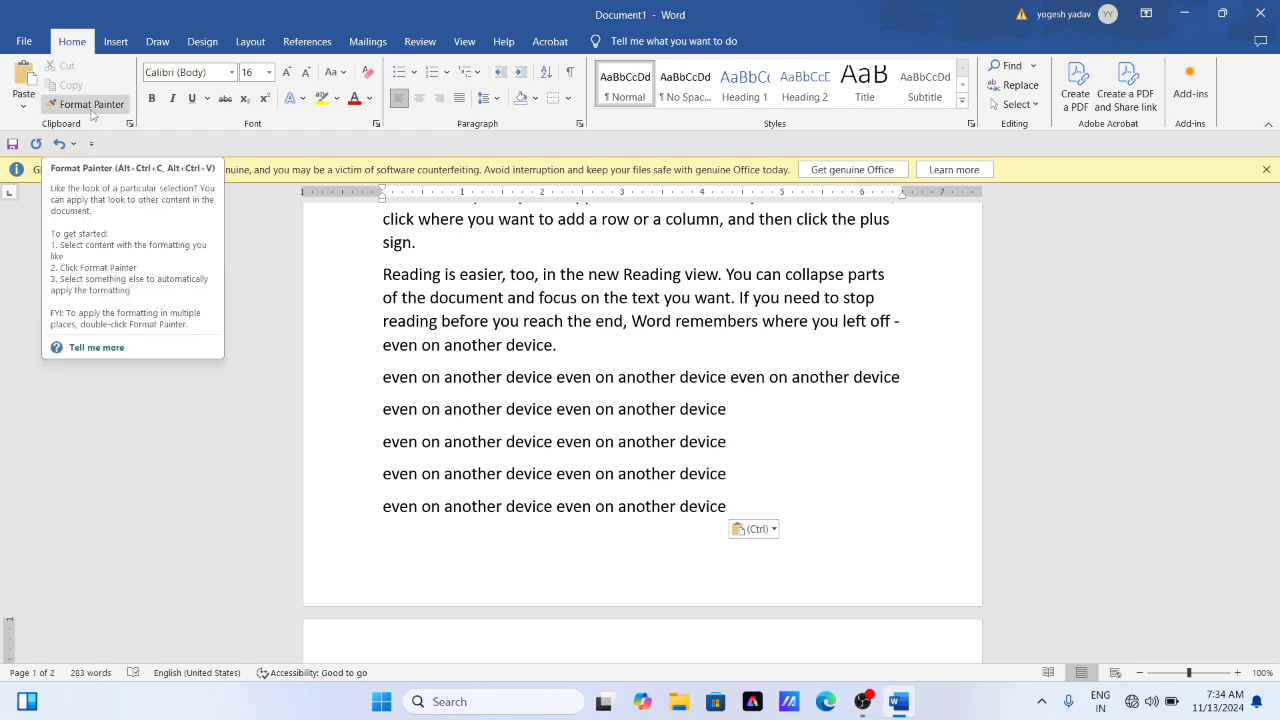
scroll(455, 422, up, 3)
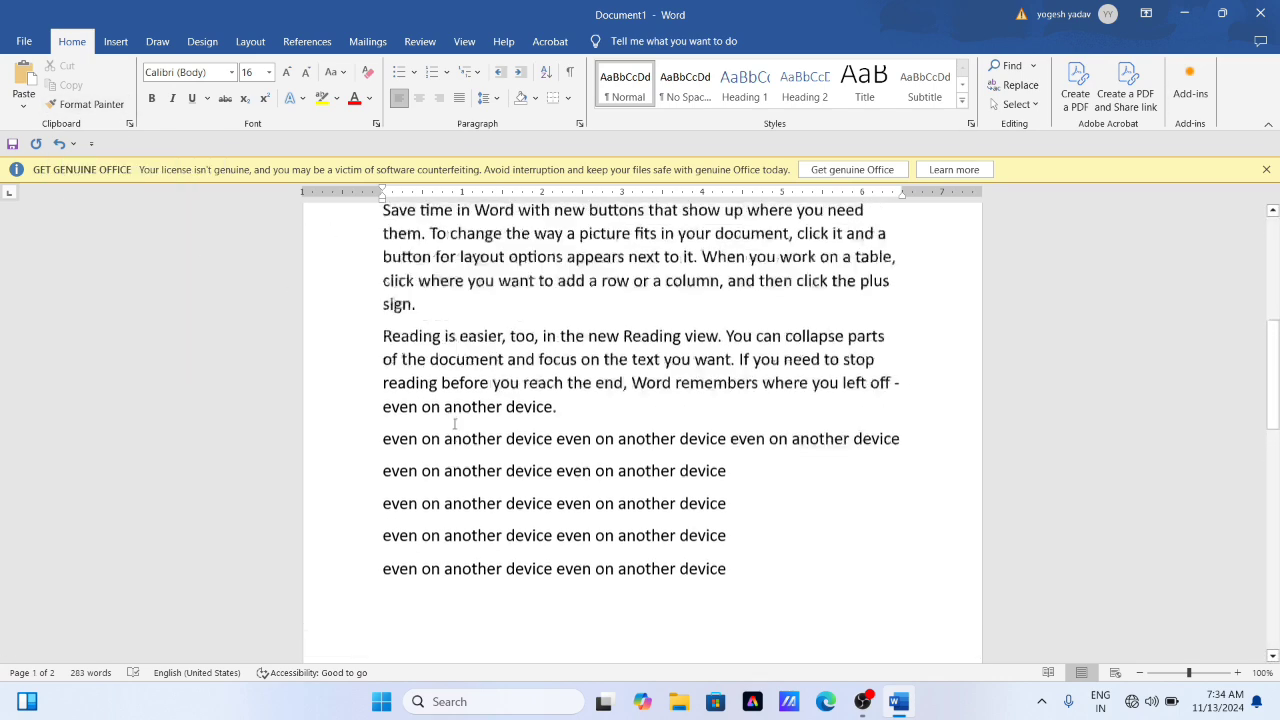
scroll(455, 422, up, 9)
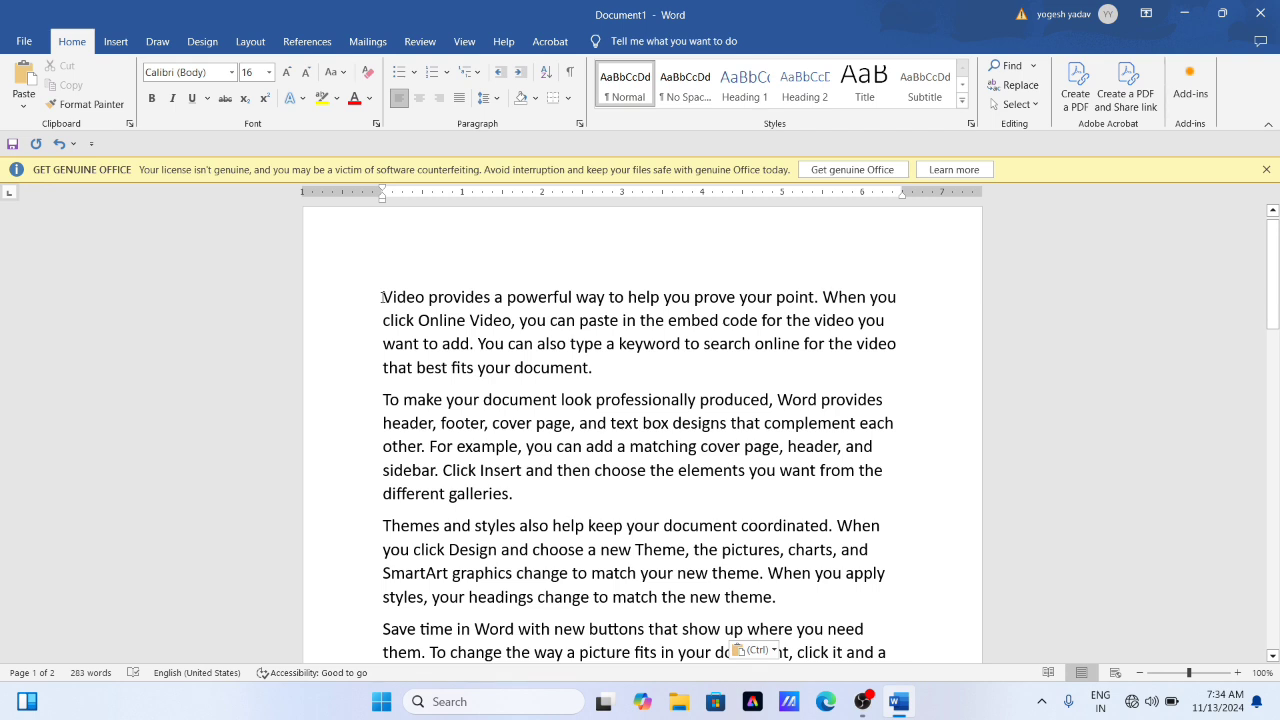
drag(383, 297, 886, 358)
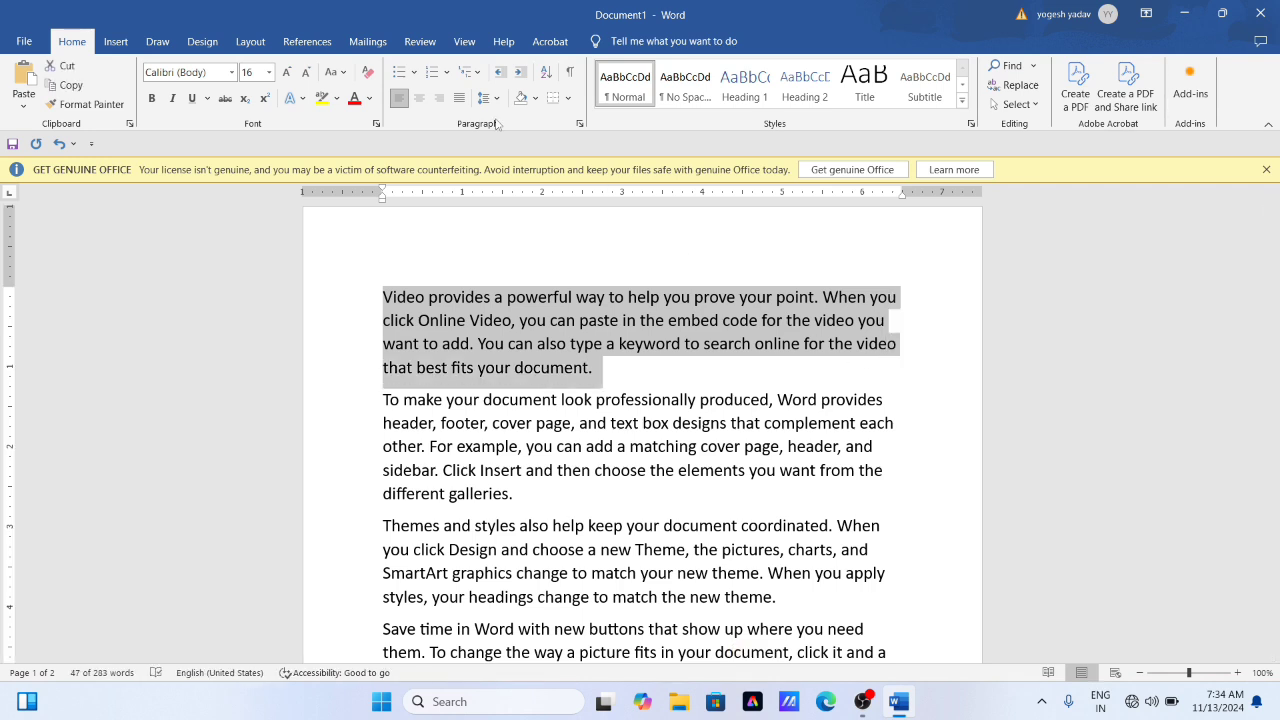
click(369, 99)
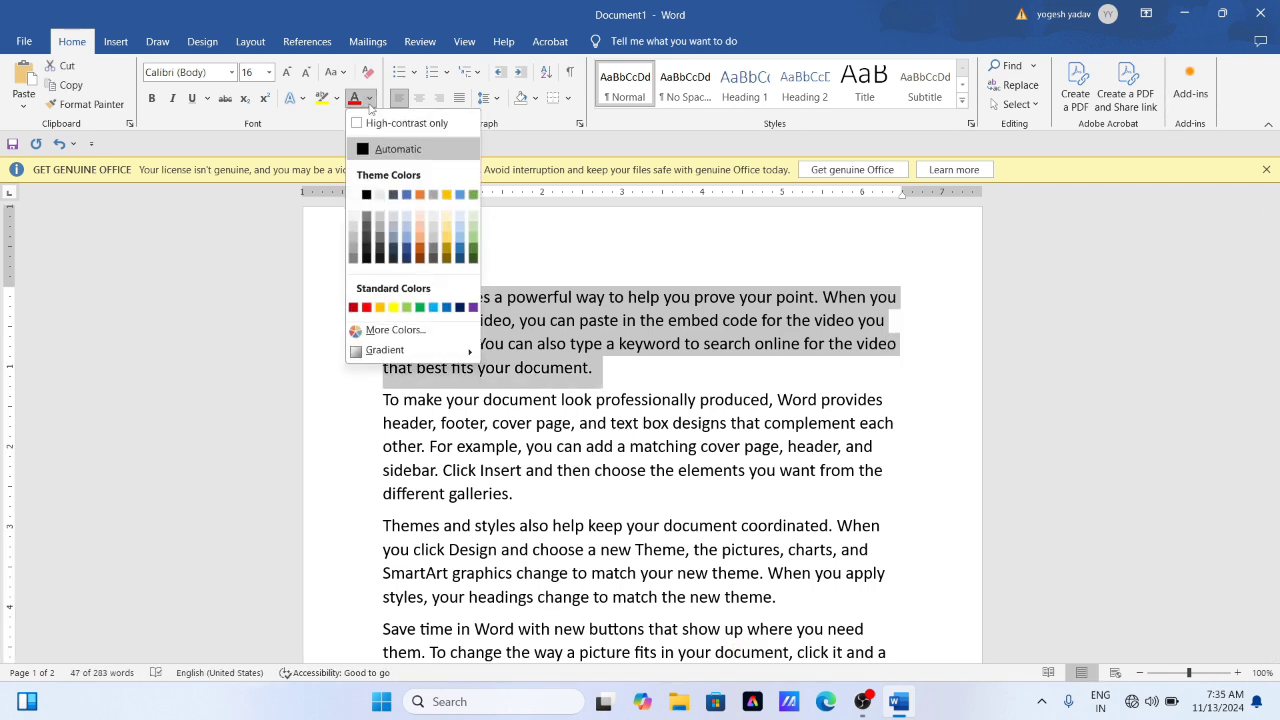
click(367, 308)
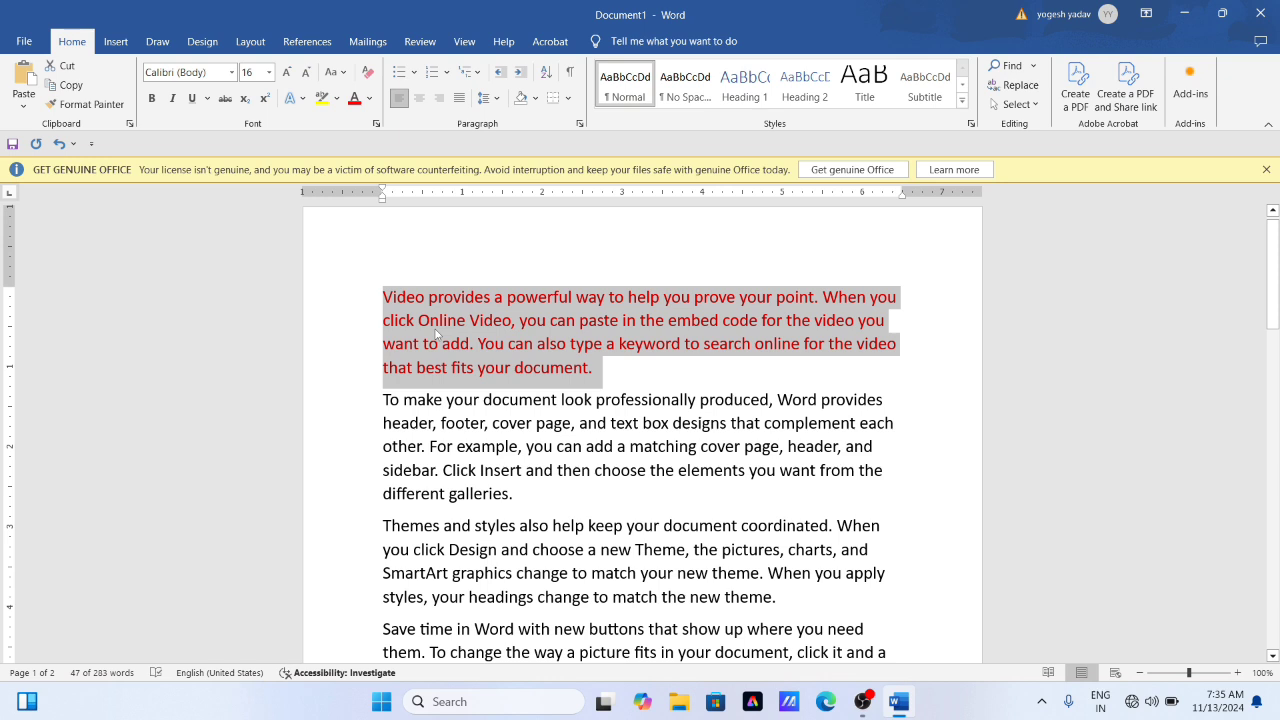
click(150, 100)
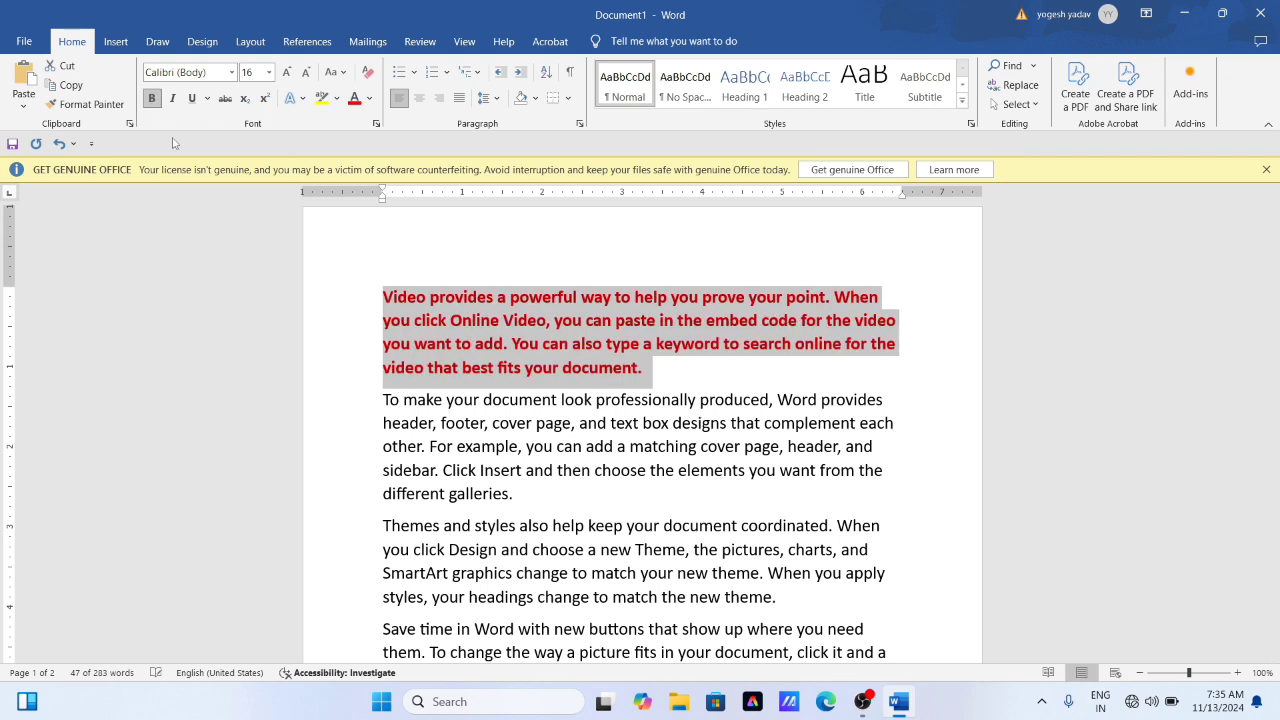
click(658, 388)
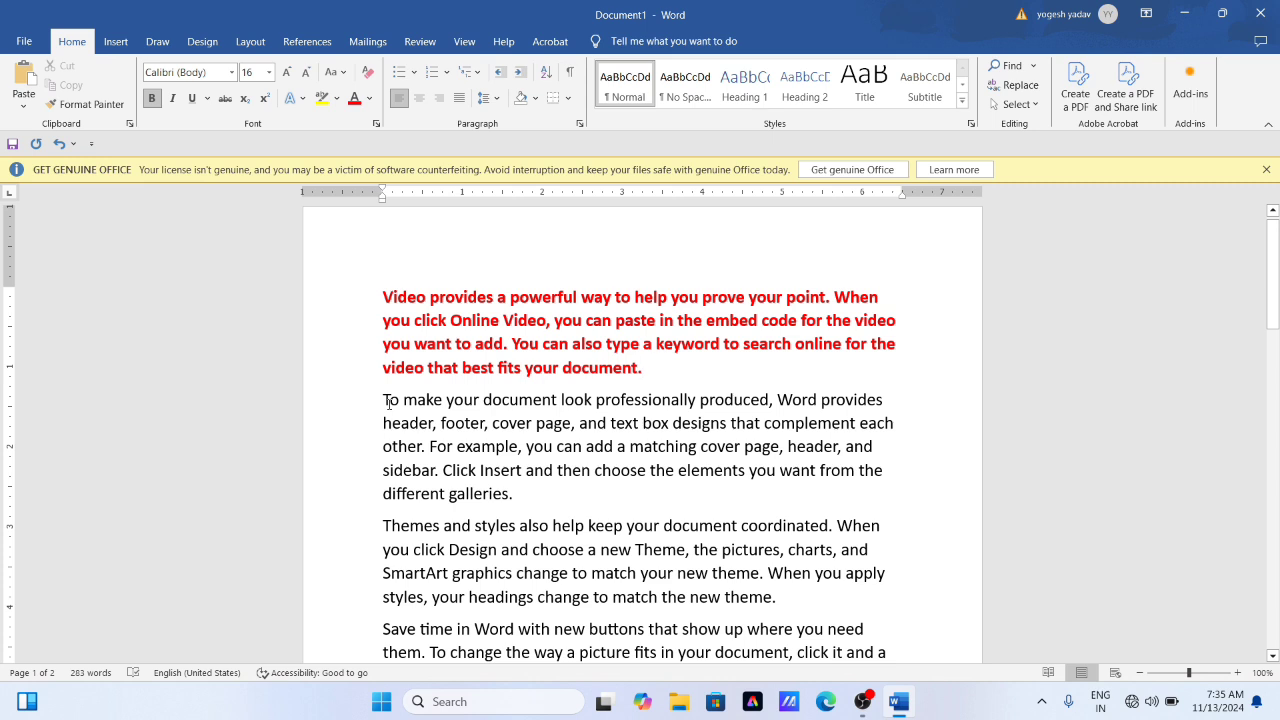
drag(388, 400, 520, 494)
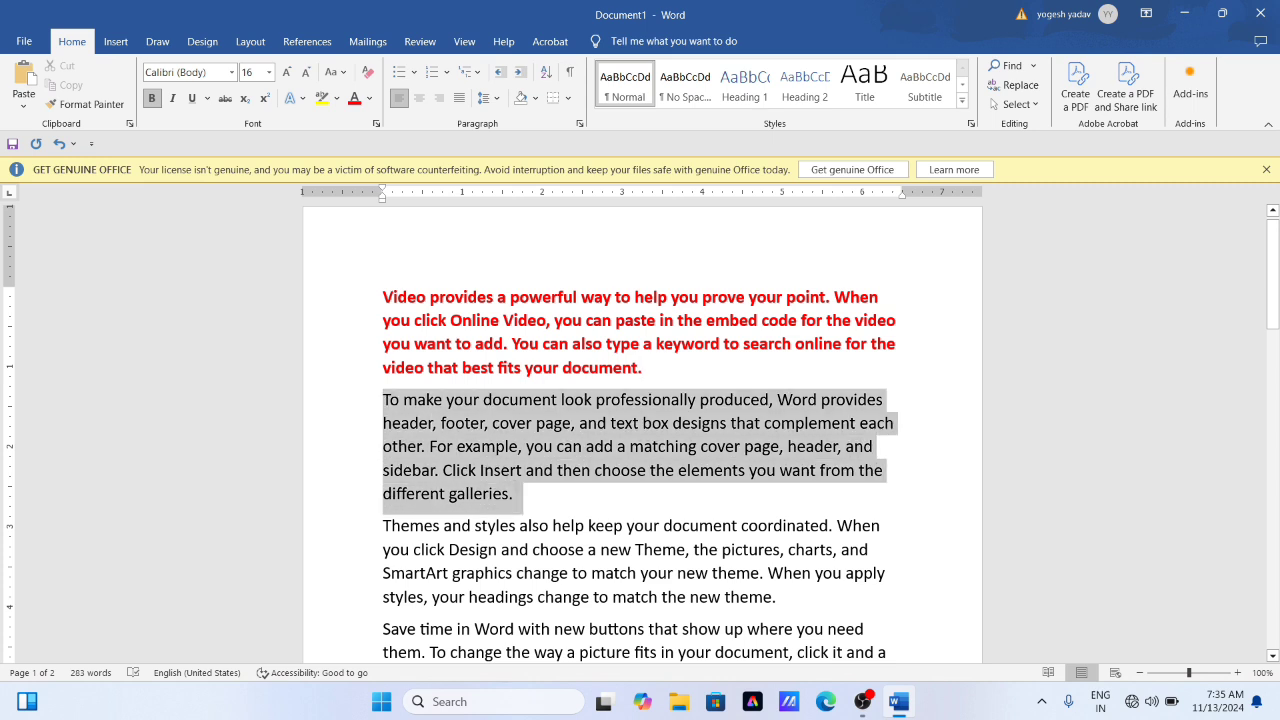
click(504, 343)
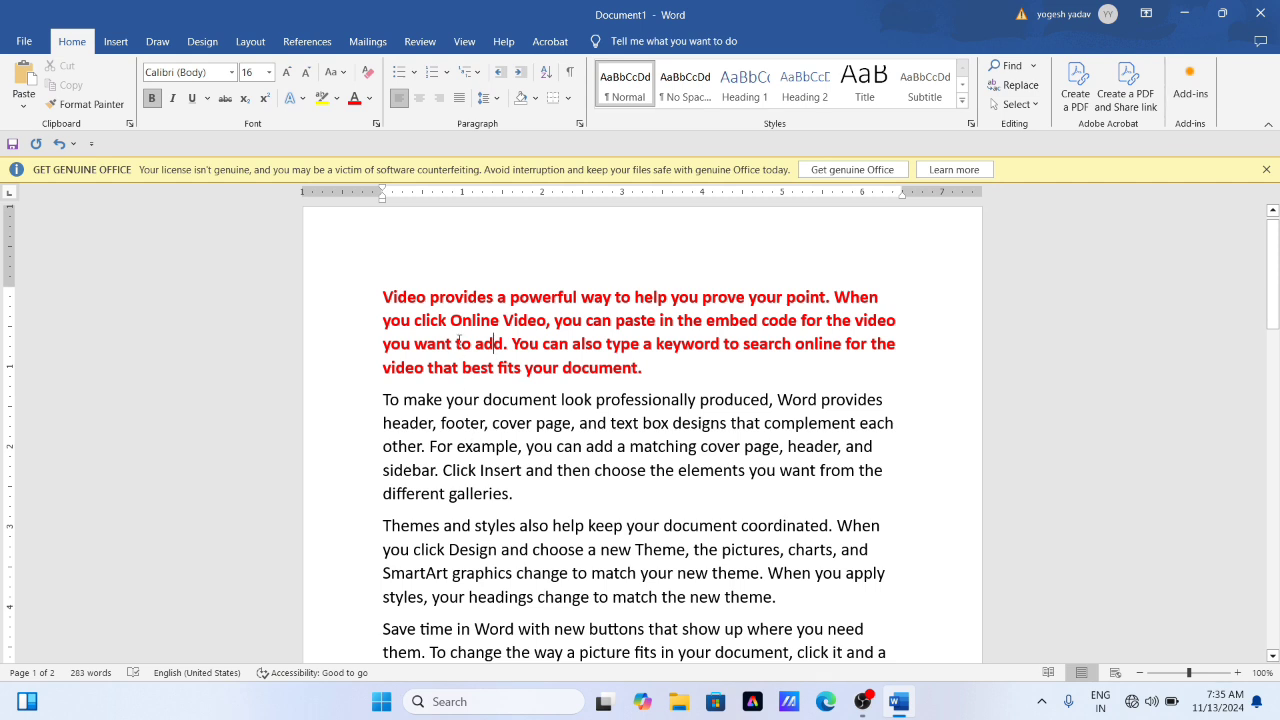
drag(382, 296, 648, 367)
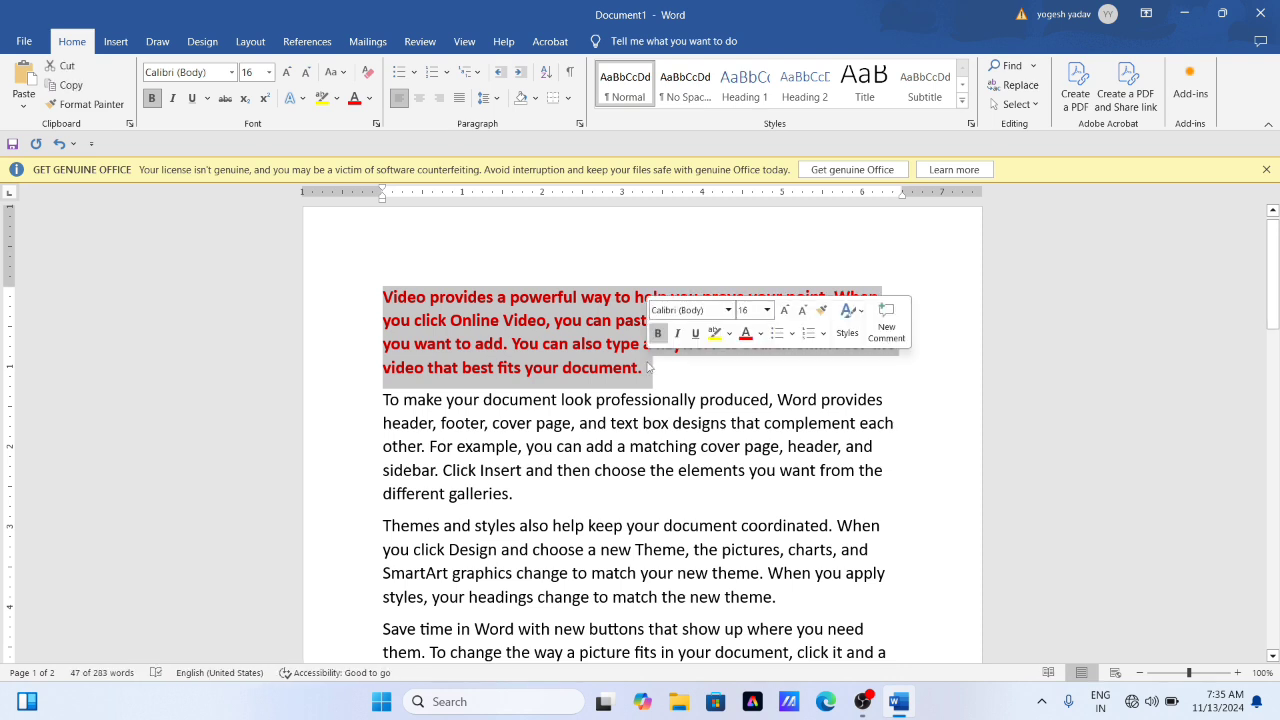
click(500, 352)
drag(383, 296, 653, 372)
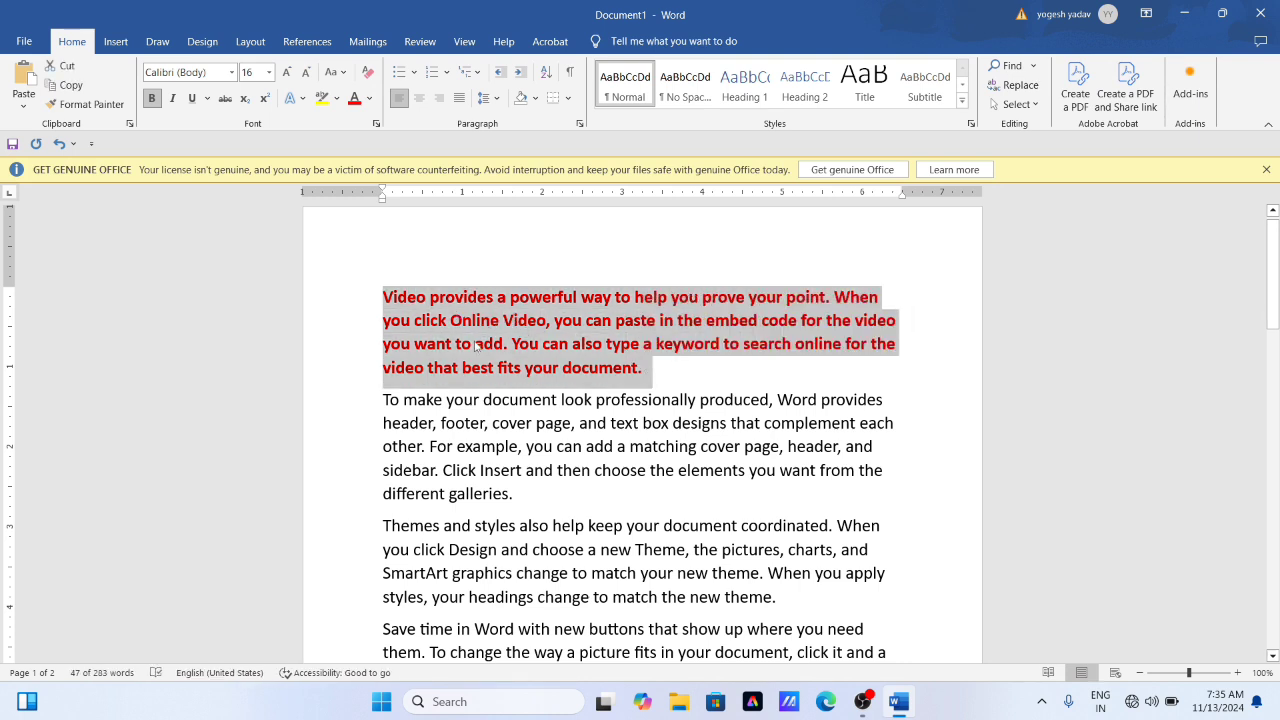
click(404, 422)
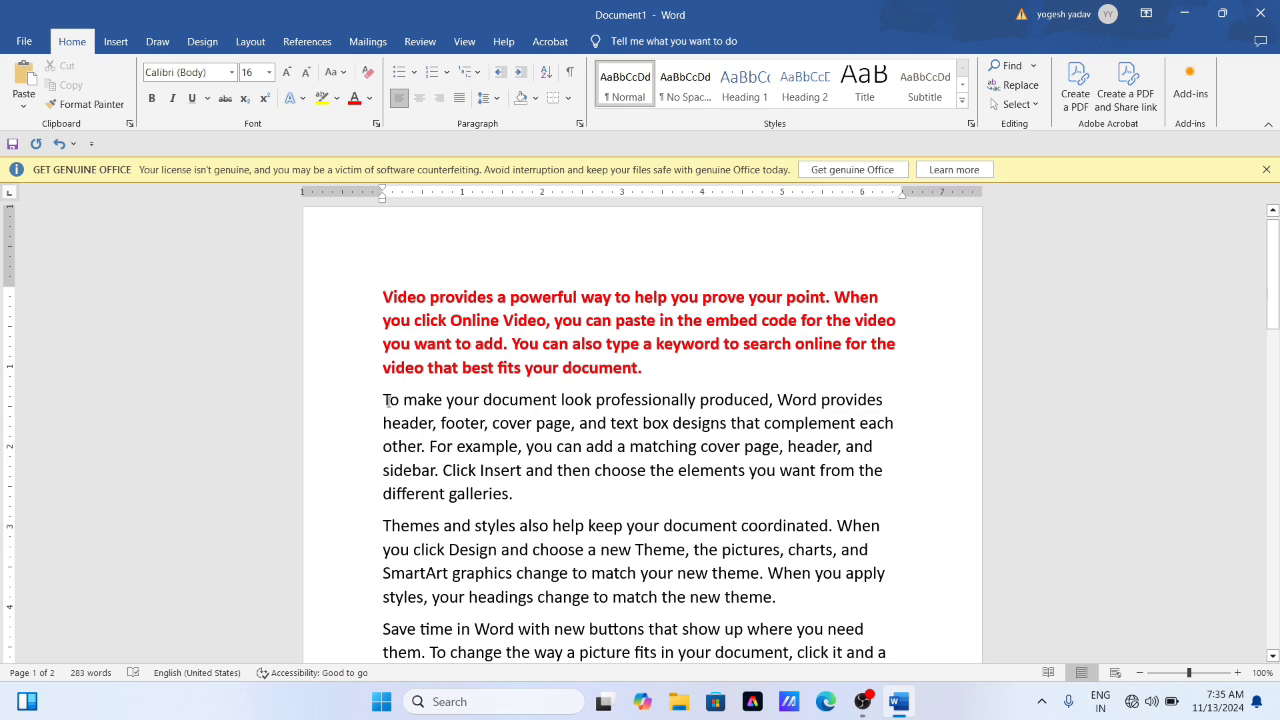
drag(386, 400, 515, 500)
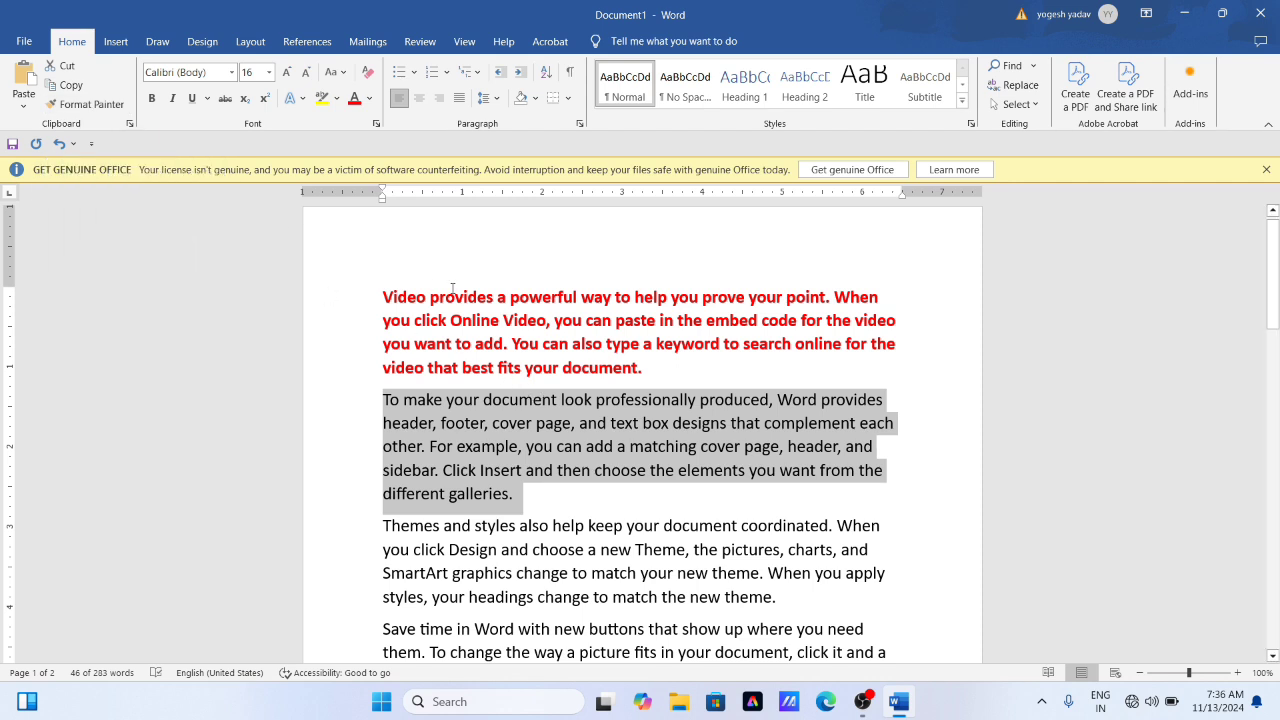
click(389, 293)
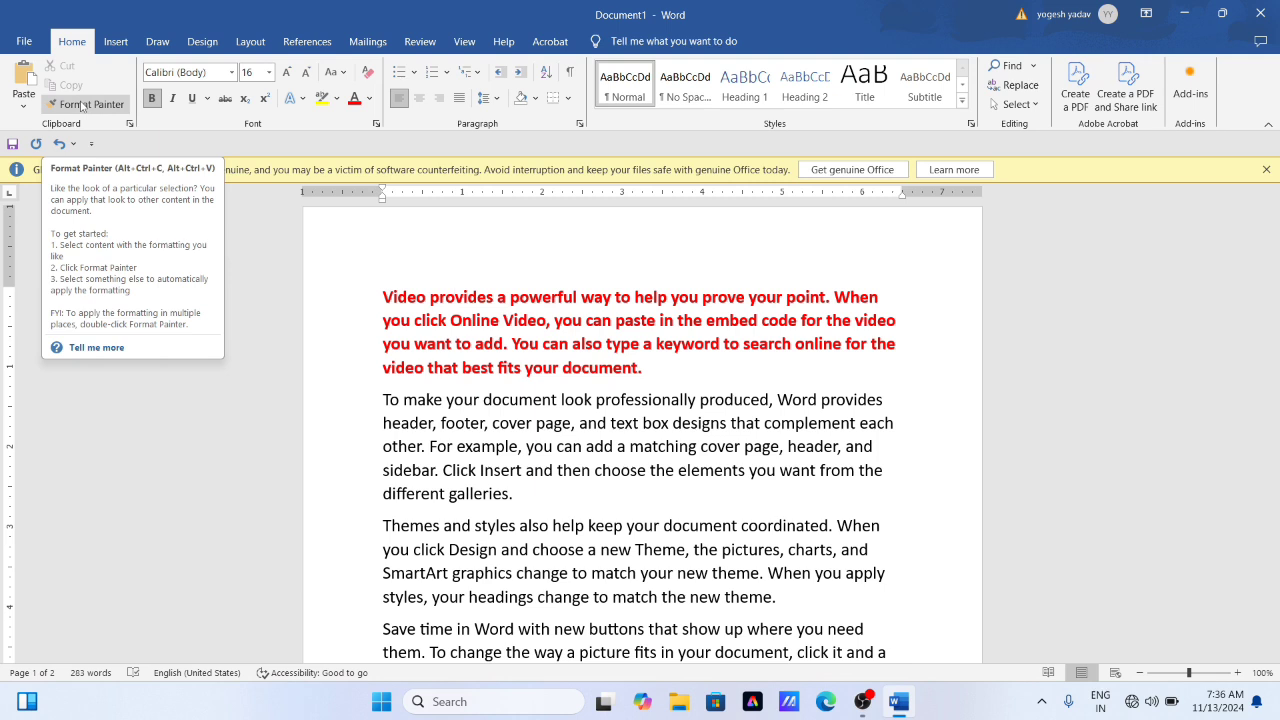
click(491, 320)
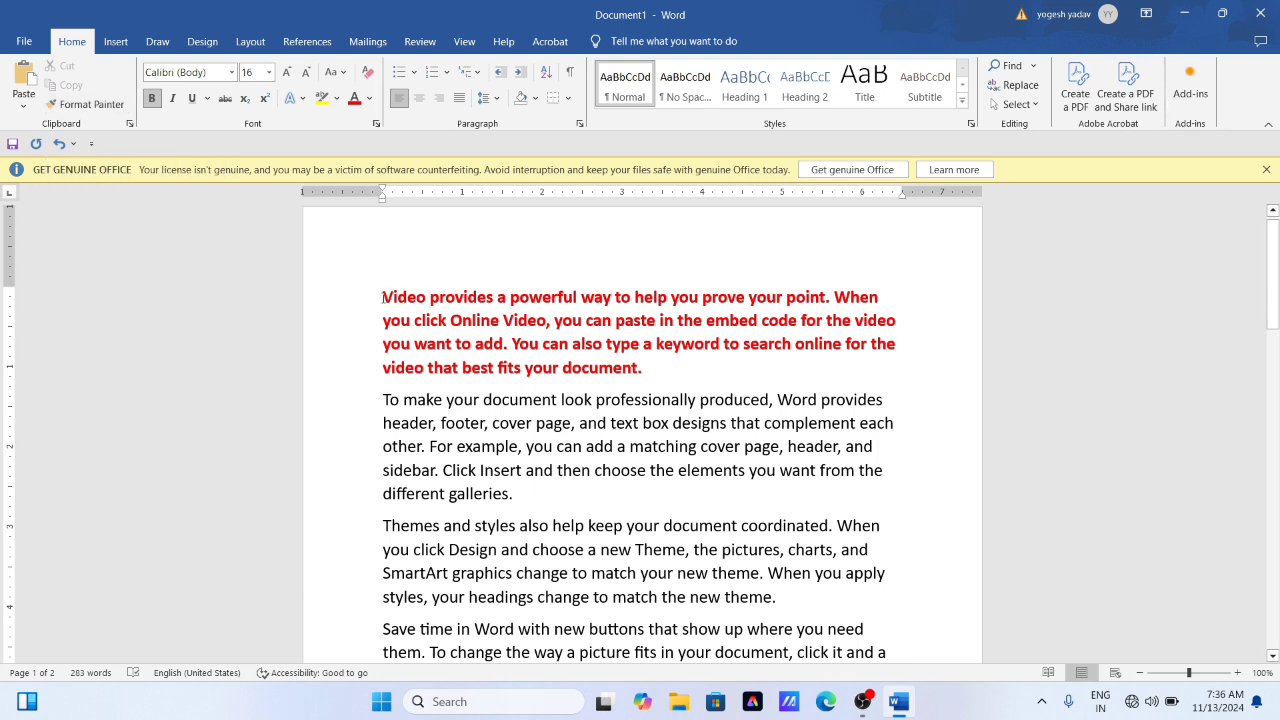
drag(382, 297, 510, 344)
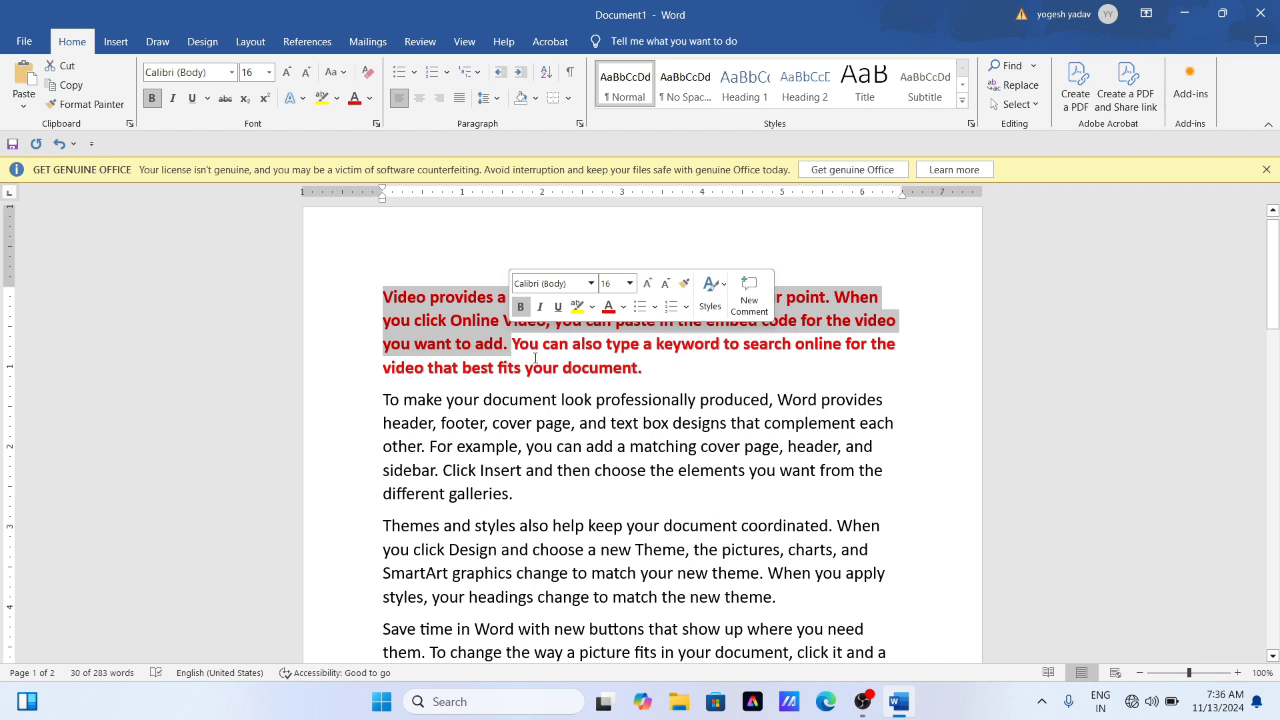
click(550, 357)
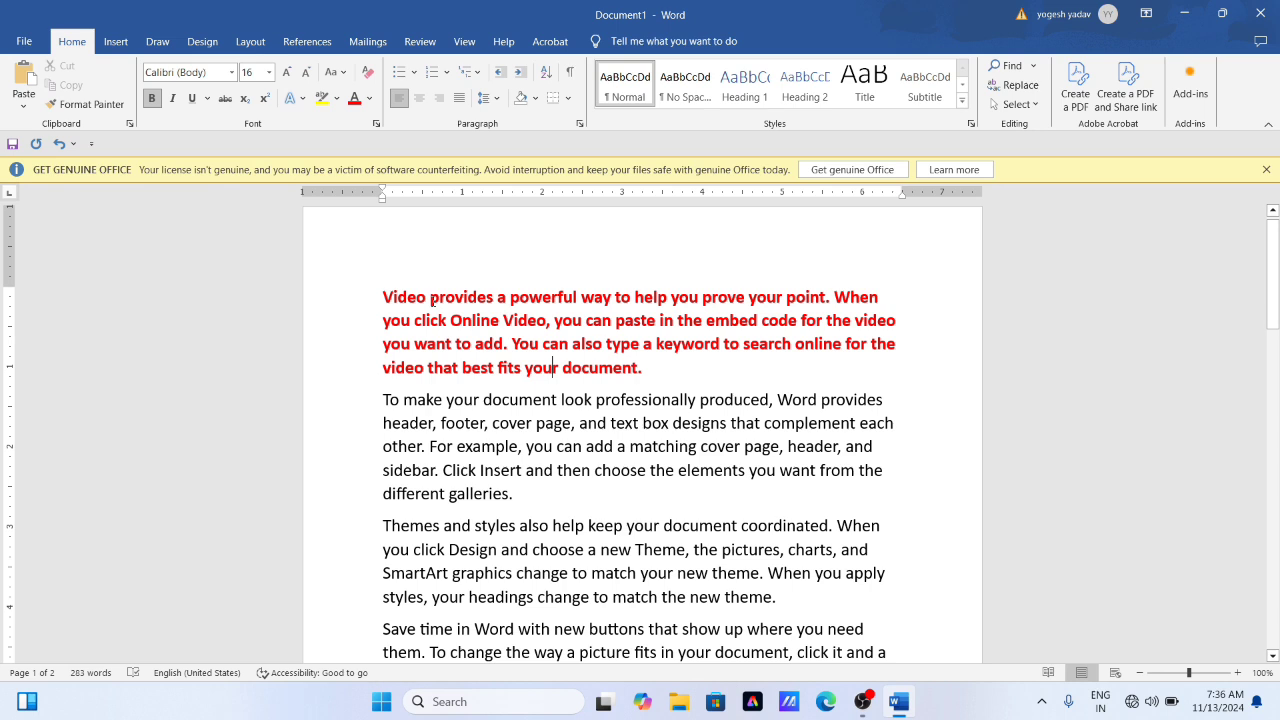
- Copy the first paragraph's formatting with Format Painter onto the second paragraph, from "header, footer" to its end
click(431, 298)
click(520, 298)
click(94, 111)
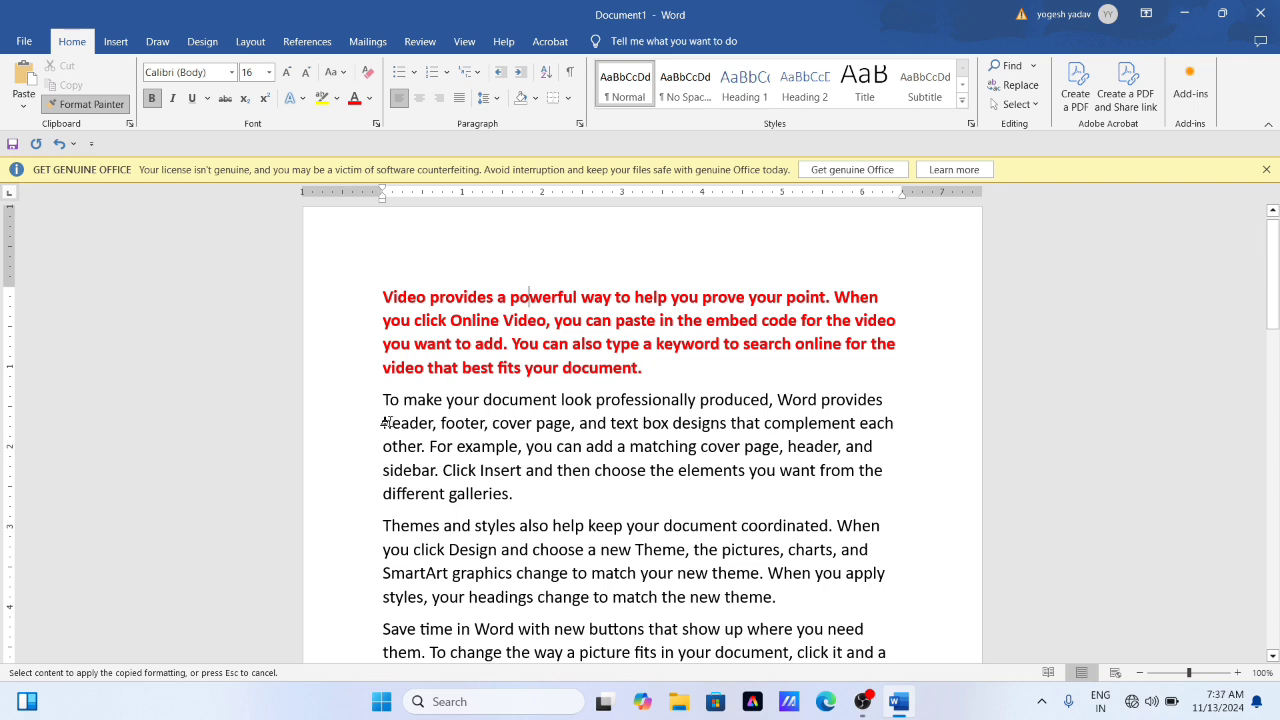
mouse_move(383, 423)
mouse_down()
mouse_move(423, 449)
mouse_move(851, 486)
mouse_up()
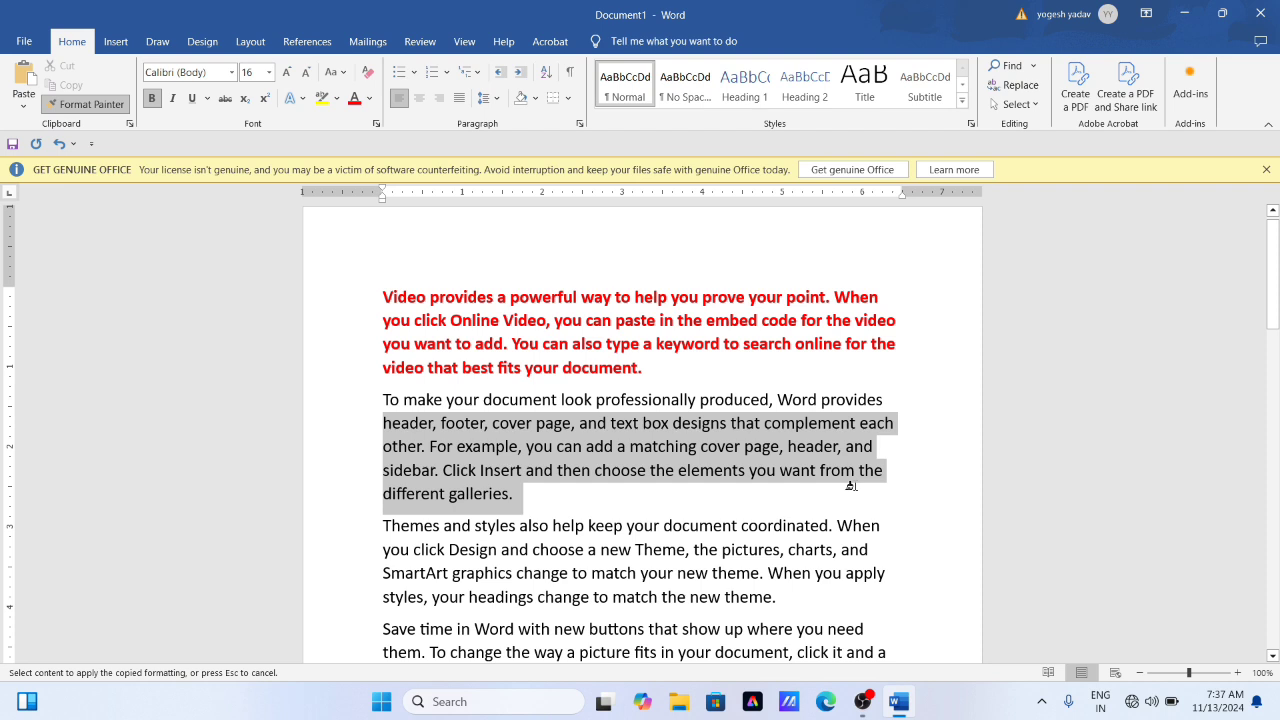
drag(851, 486, 851, 486)
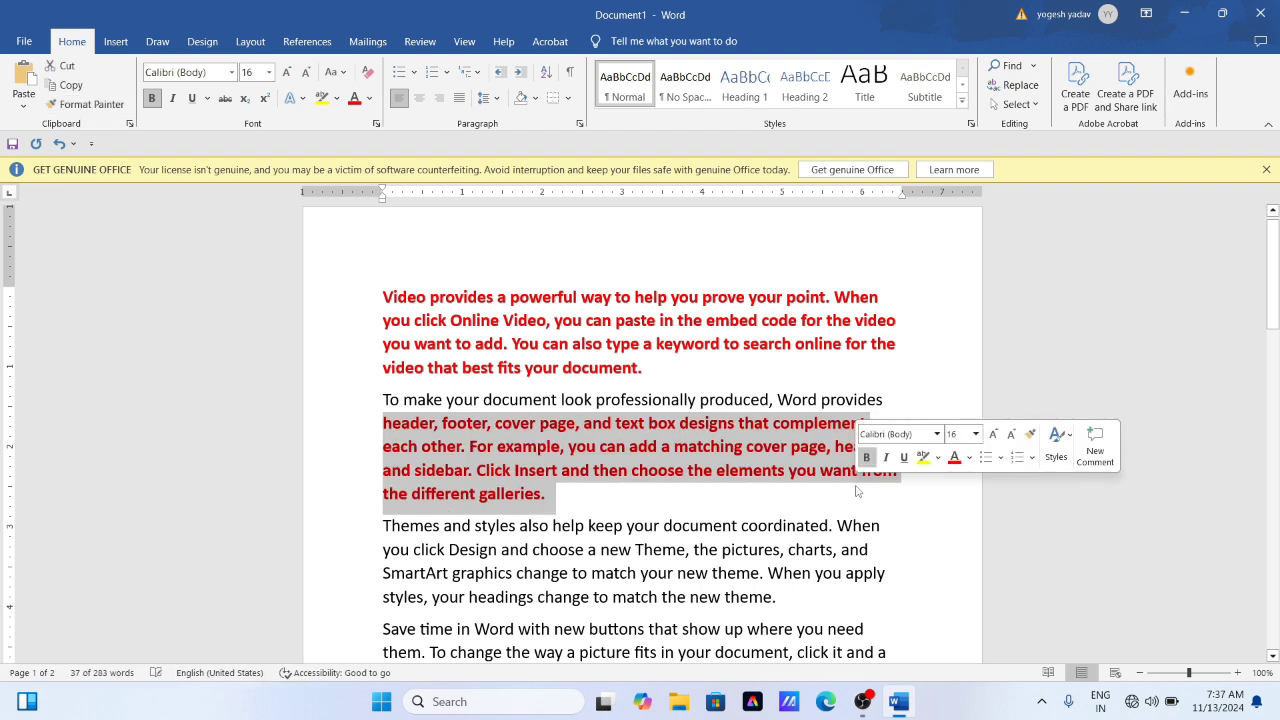
click(505, 476)
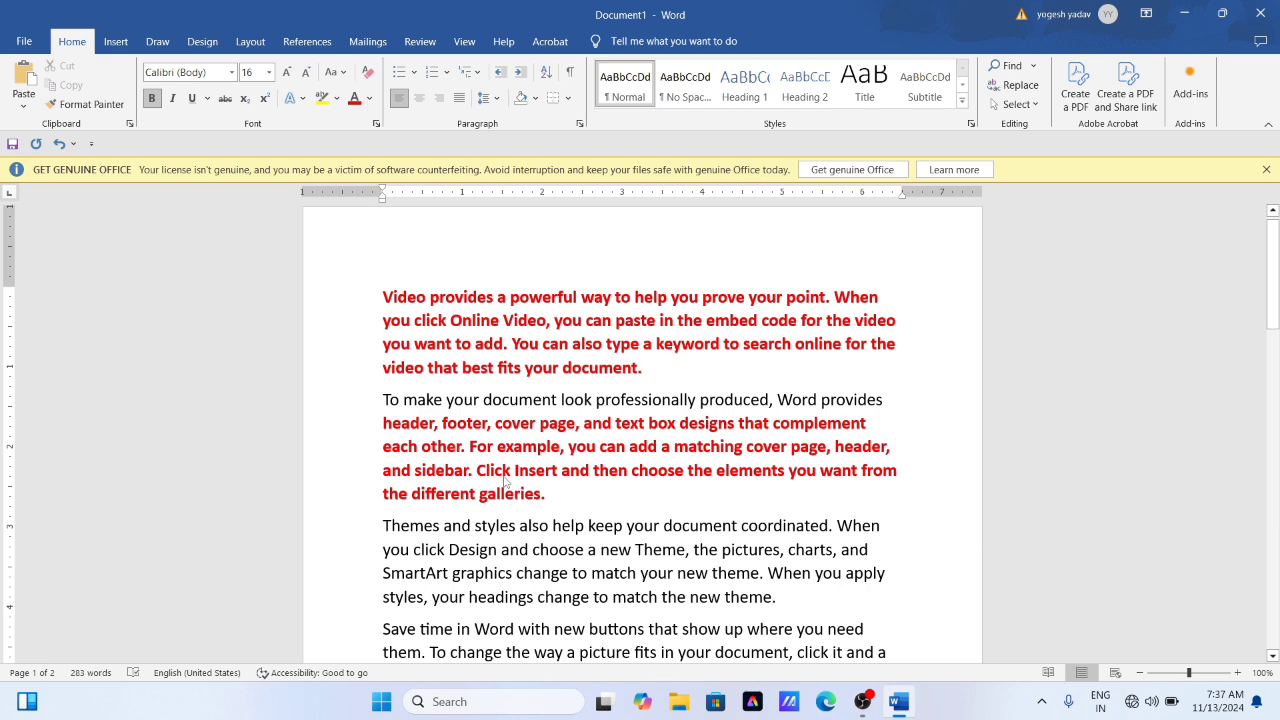
- Color the first two lines of the third paragraph, from "Themes and styles" to "charts, and", with the standard Blue font color
click(84, 104)
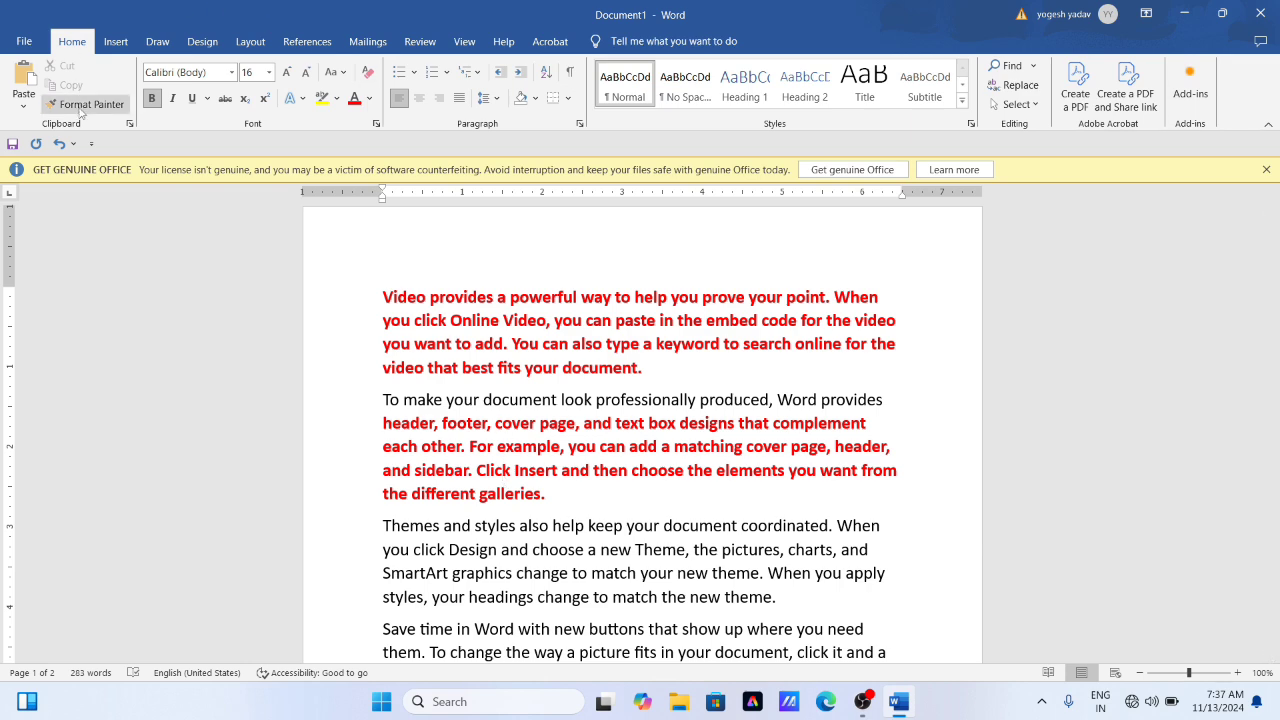
scroll(459, 400, down, 1)
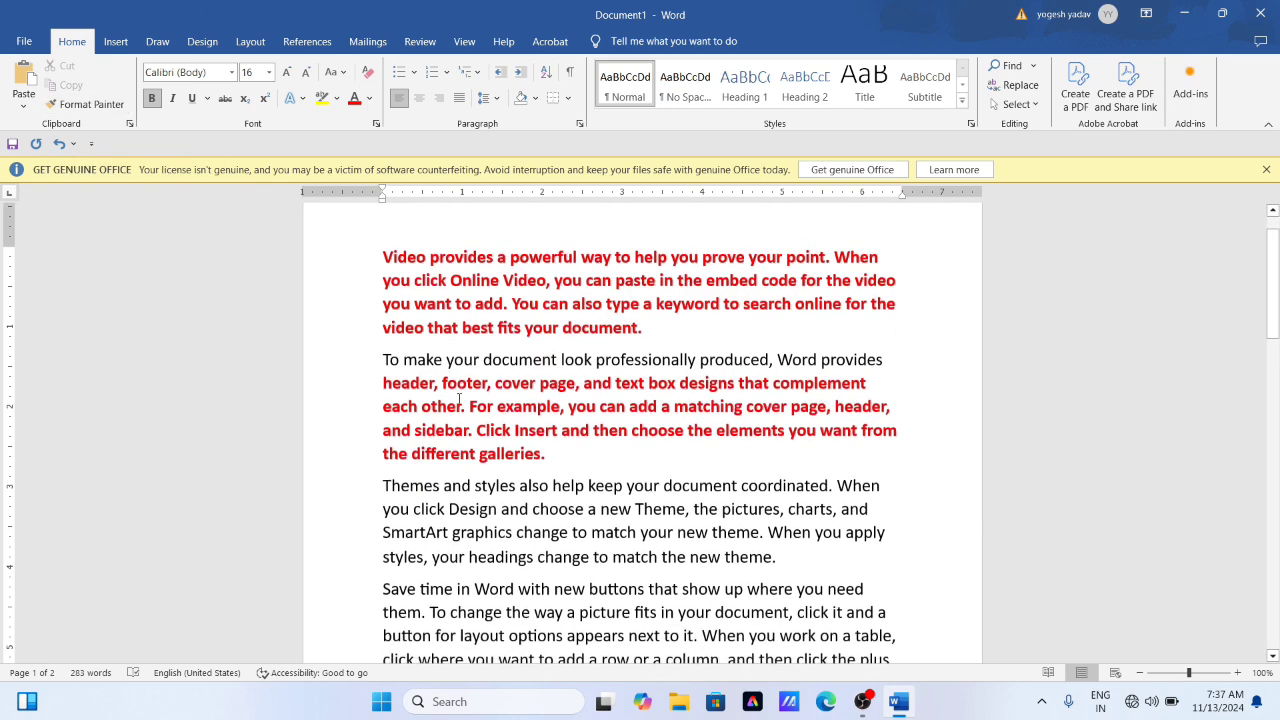
scroll(459, 400, down, 2)
scroll(453, 355, down, 1)
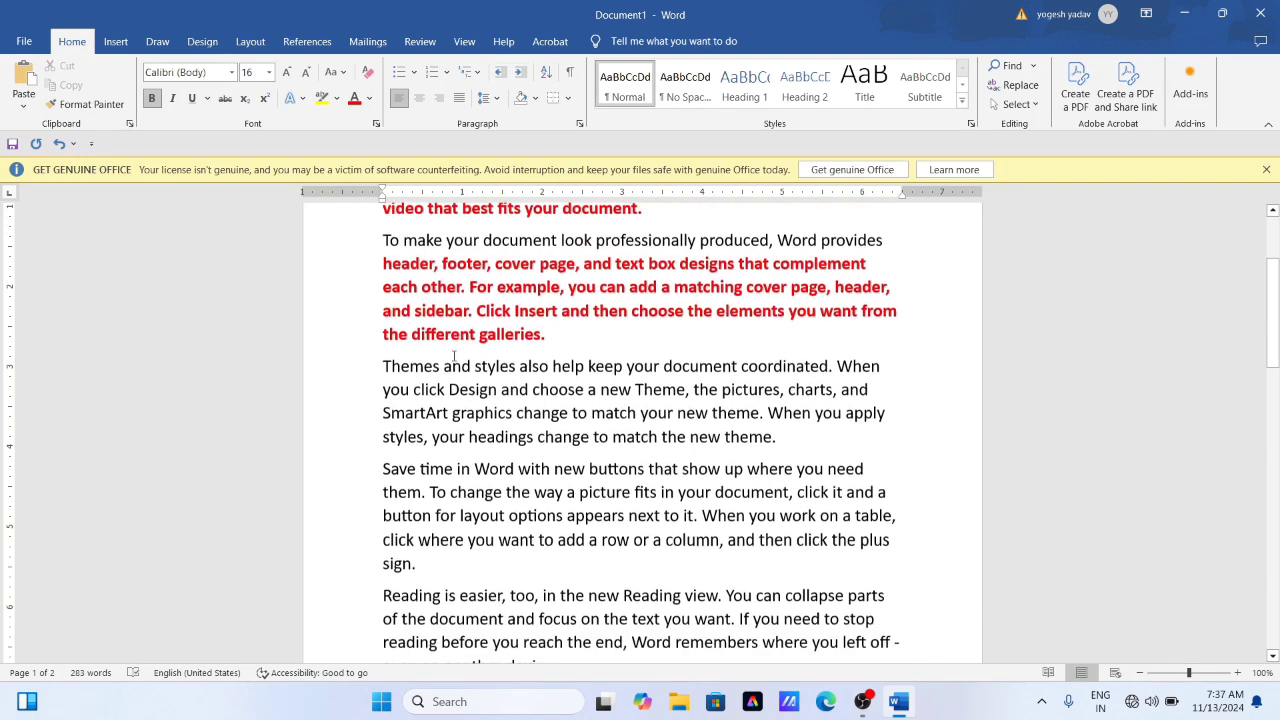
mouse_move(383, 366)
mouse_down()
mouse_move(503, 390)
mouse_move(869, 390)
mouse_up()
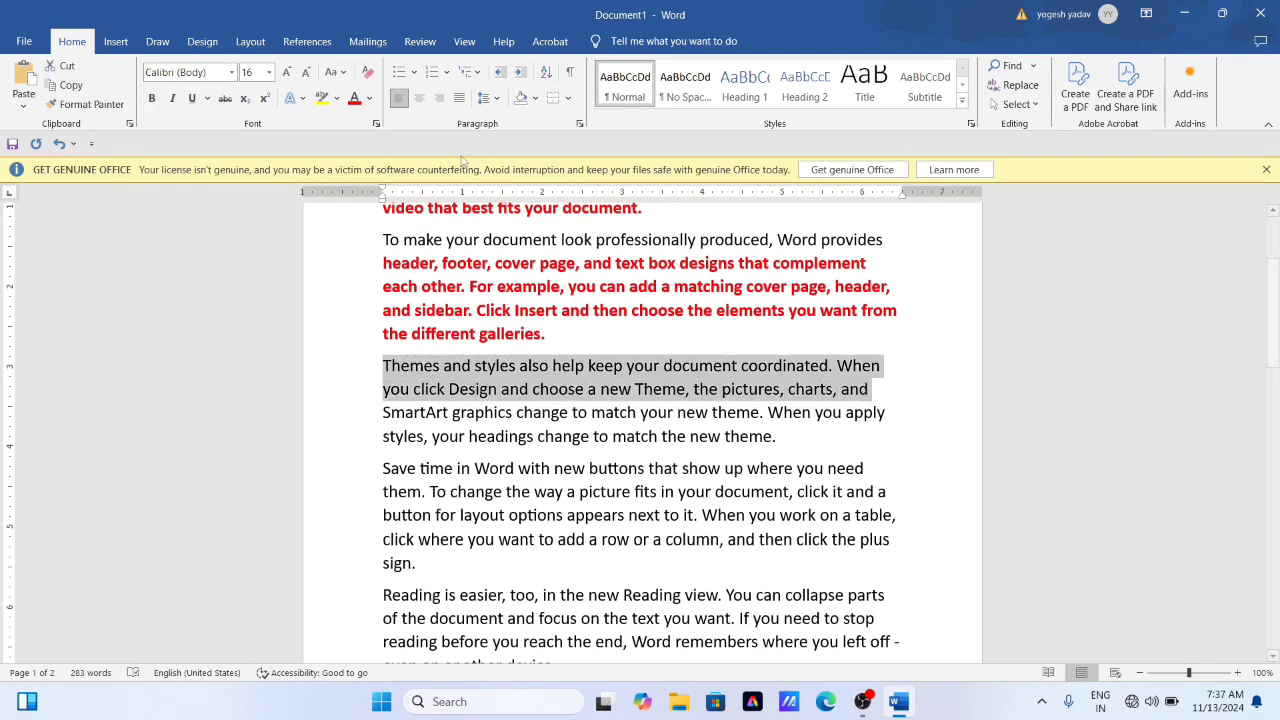
click(369, 98)
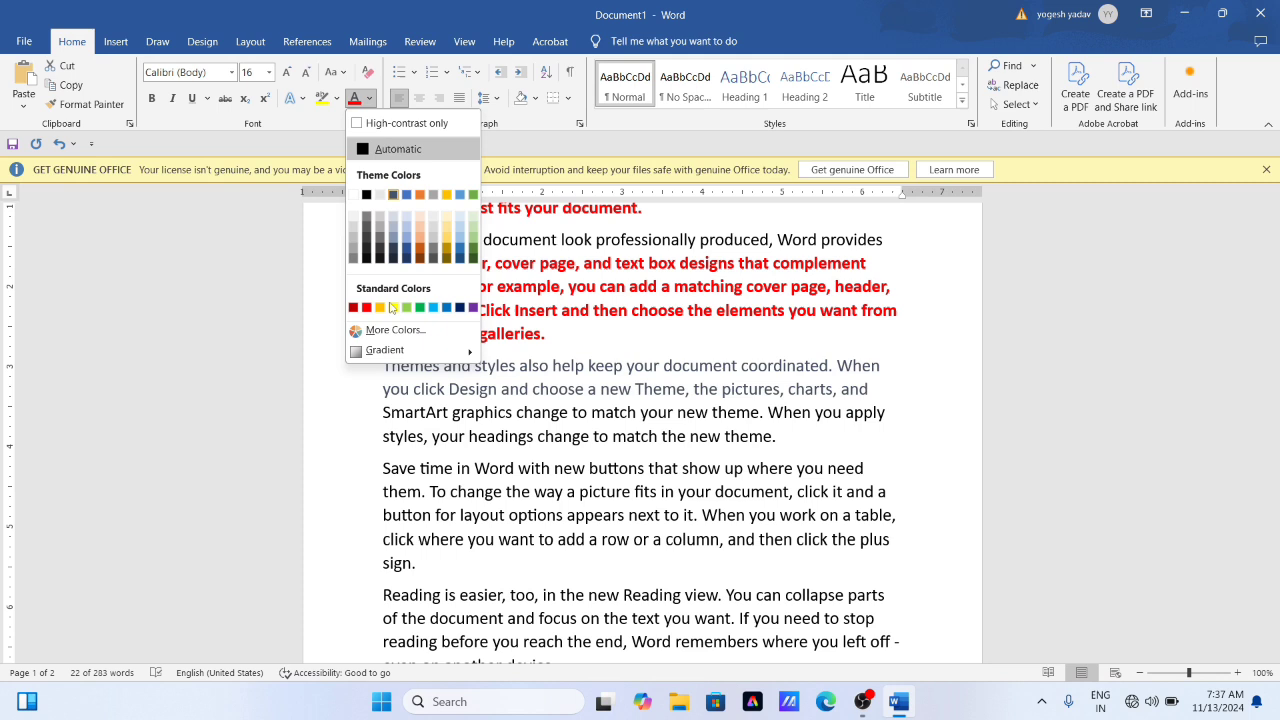
click(446, 308)
click(540, 438)
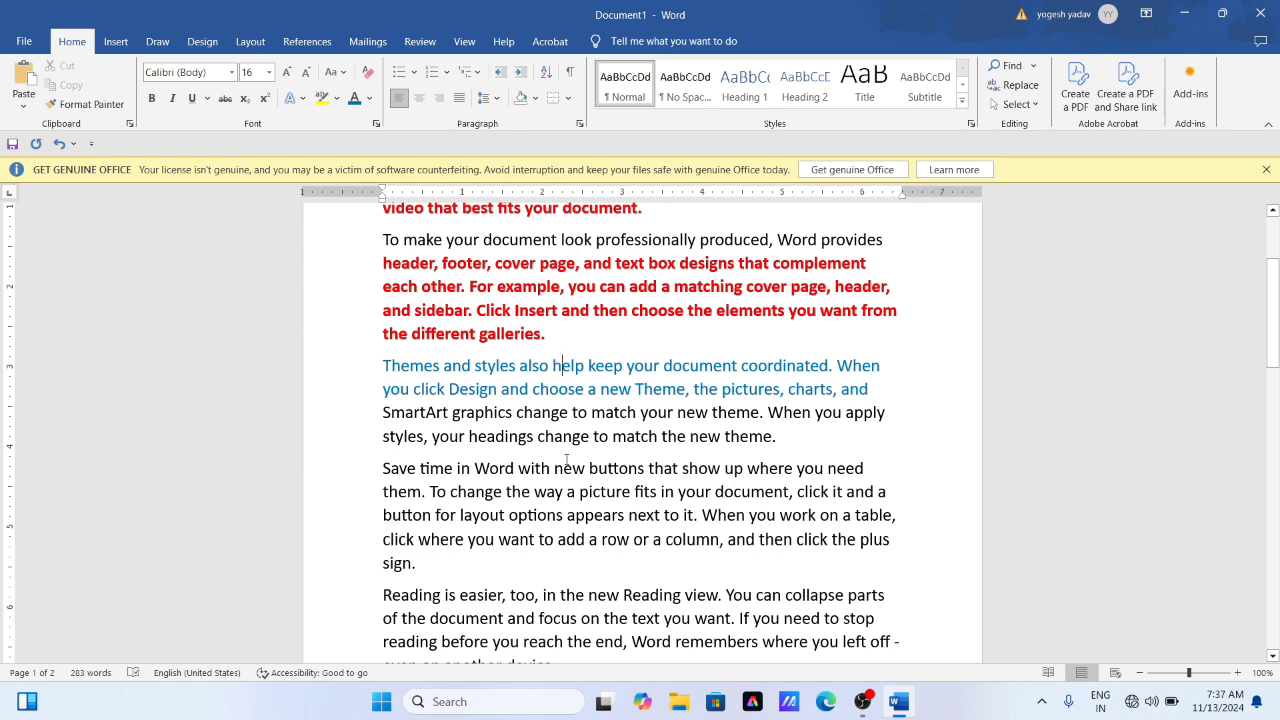
- Copy the blue text's formatting with Format Painter onto the fourth paragraph, from "them. To change" to "work on a table,"
drag(384, 492, 775, 517)
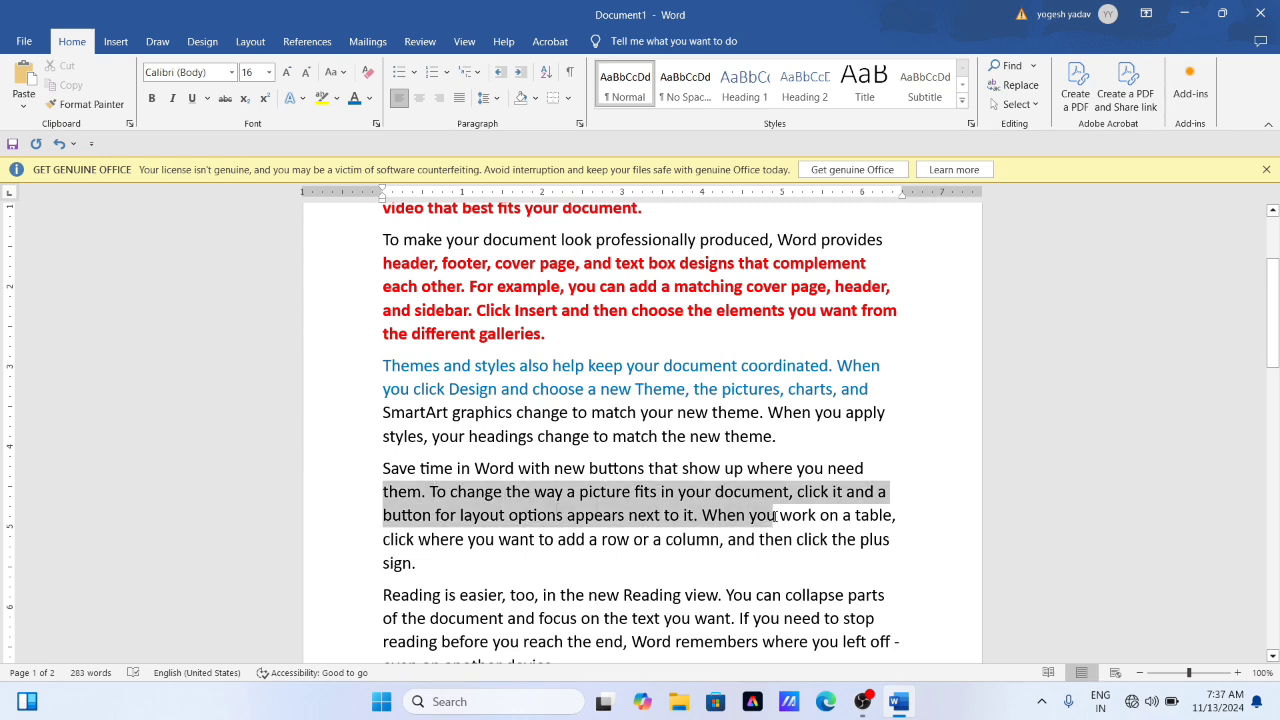
click(566, 491)
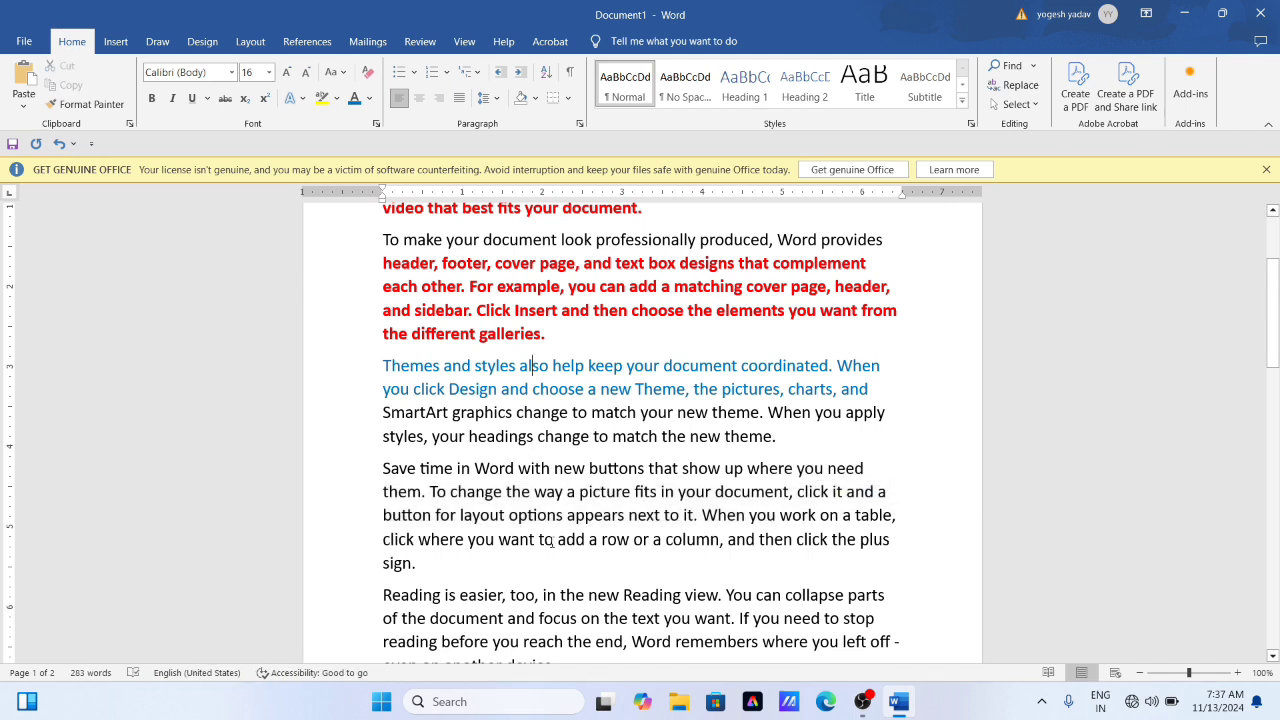
click(107, 105)
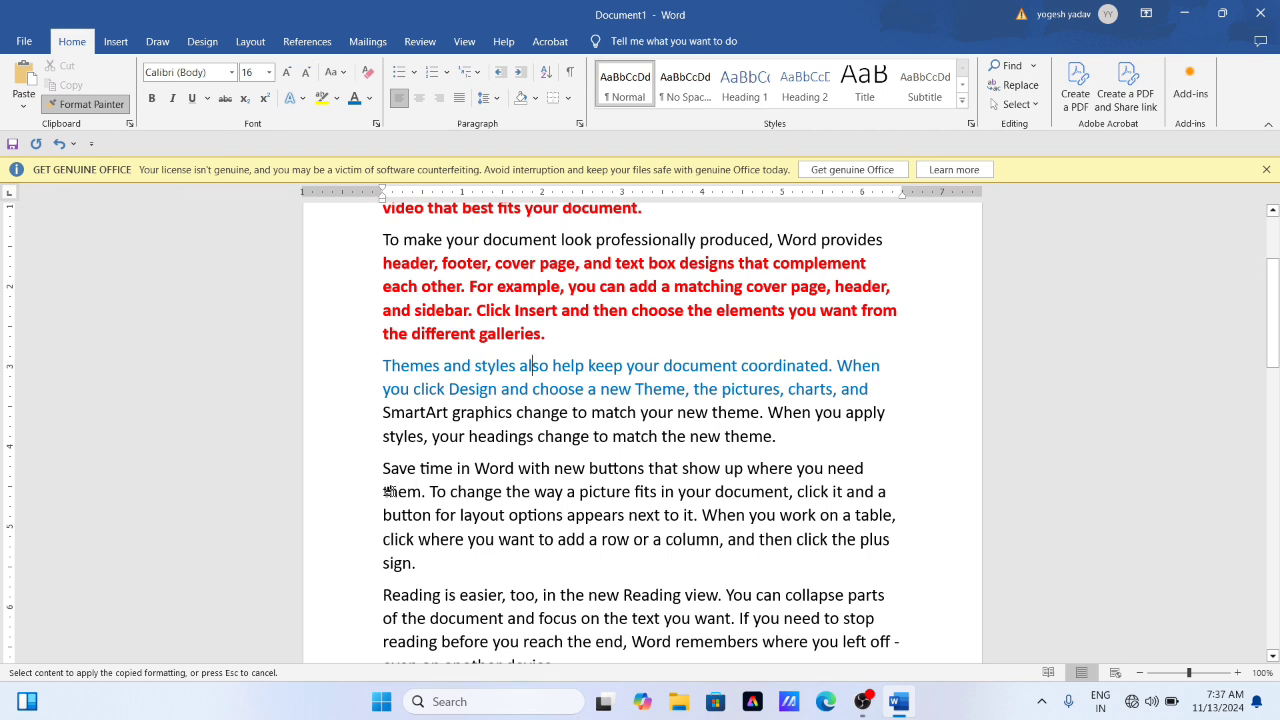
drag(383, 491, 895, 516)
click(643, 539)
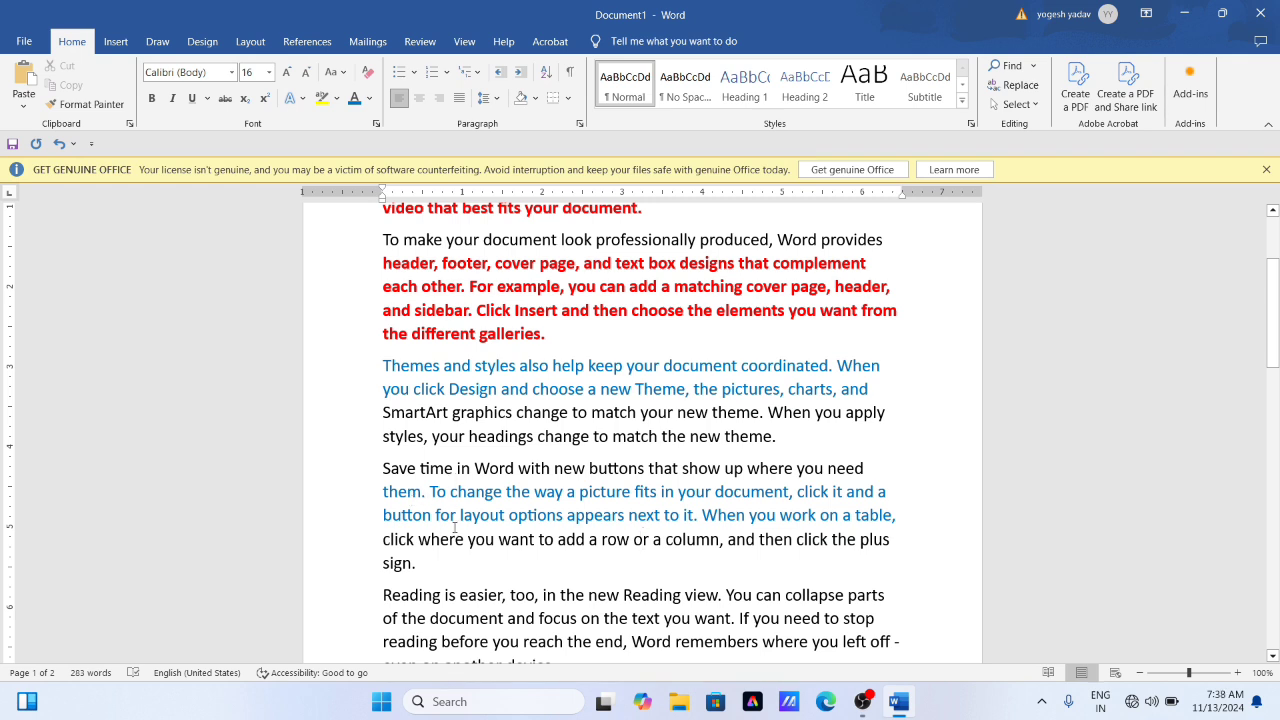
- Examine the colored text in the third and fourth paragraphs and the repeated "even on another device" lines below them
scroll(463, 493, down, 1)
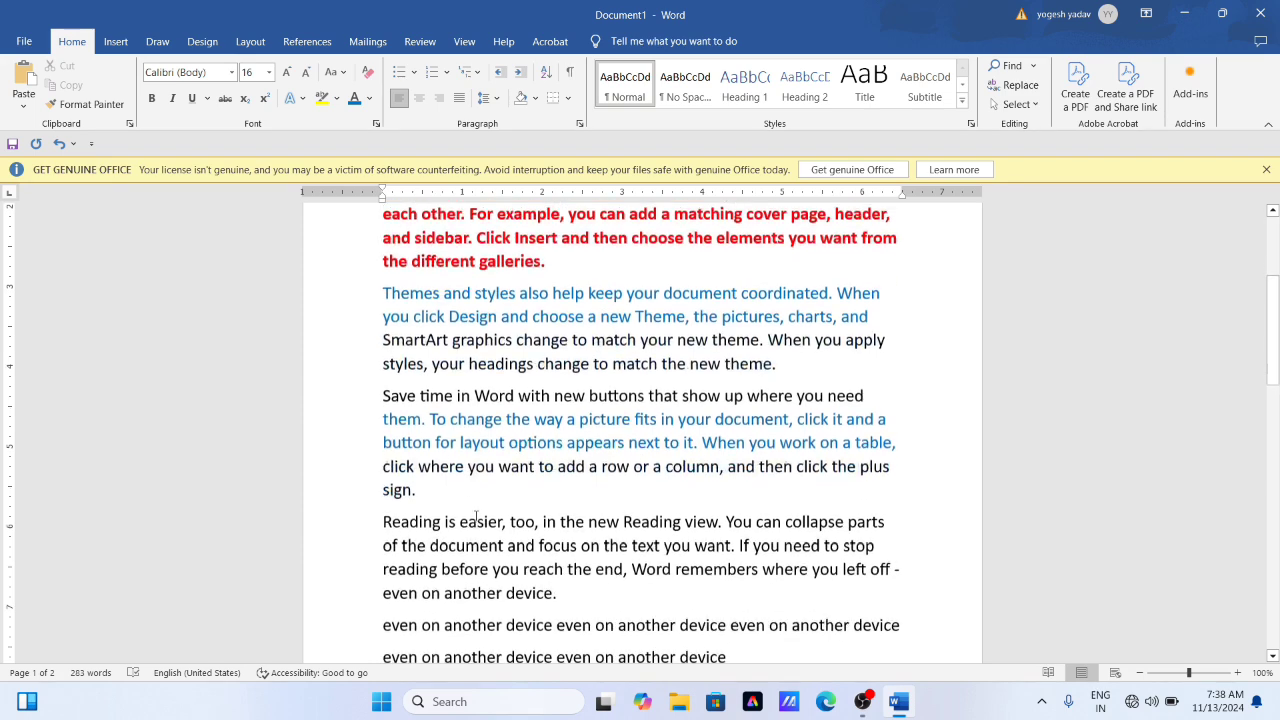
scroll(476, 515, down, 1)
scroll(743, 453, up, 1)
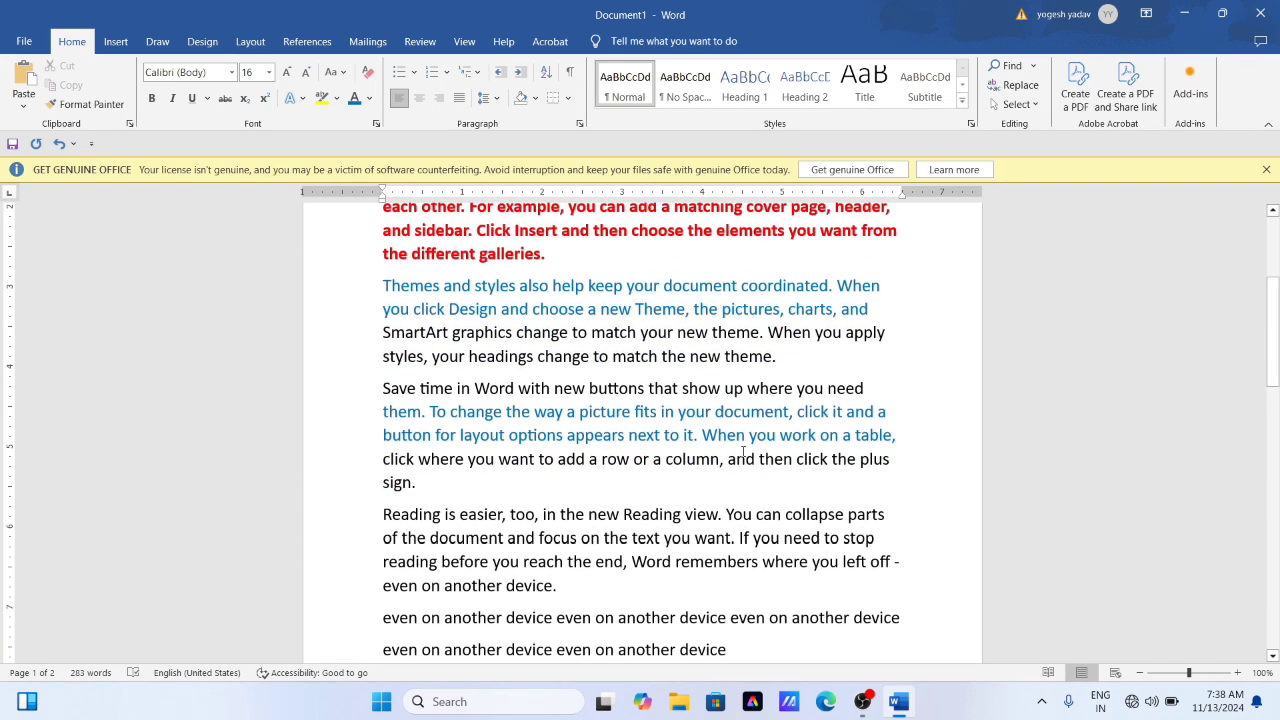
click(902, 436)
click(501, 458)
scroll(565, 514, down, 3)
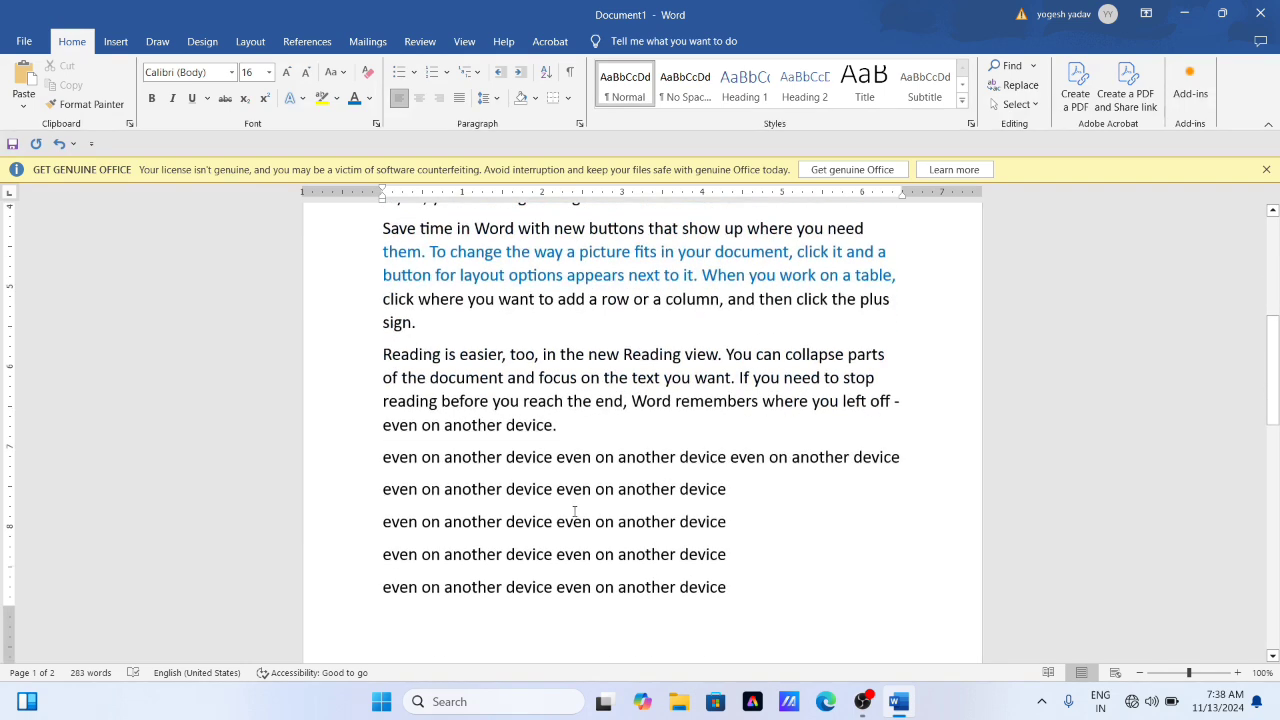
scroll(591, 483, up, 1)
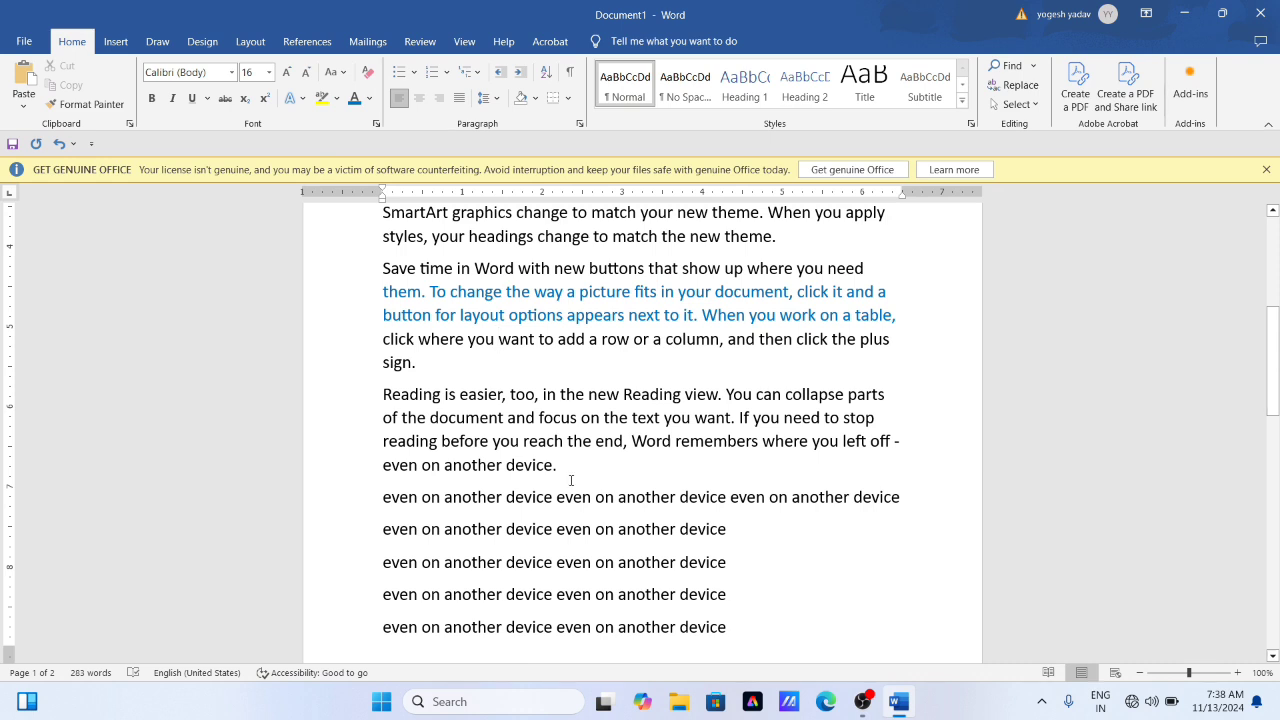
scroll(571, 480, up, 1)
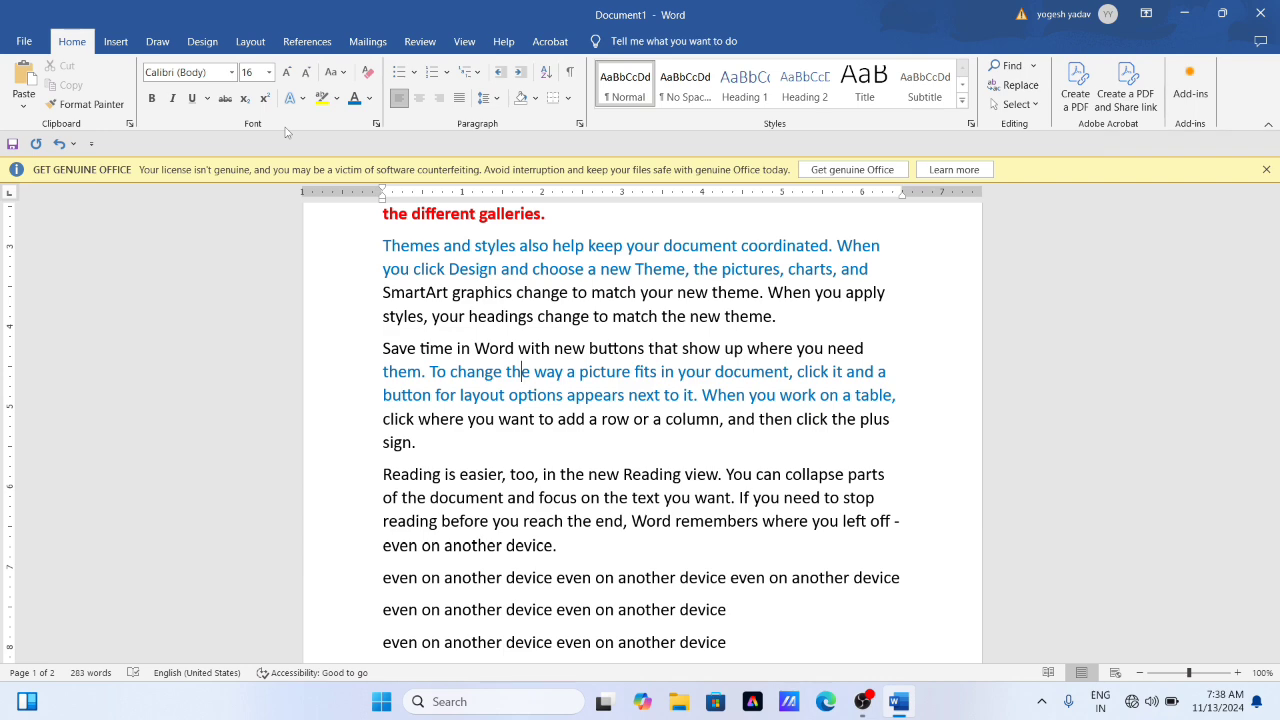
- Clear the character formatting from the start of the first paragraph through "work on a table," in the fourth paragraph
scroll(537, 443, up, 3)
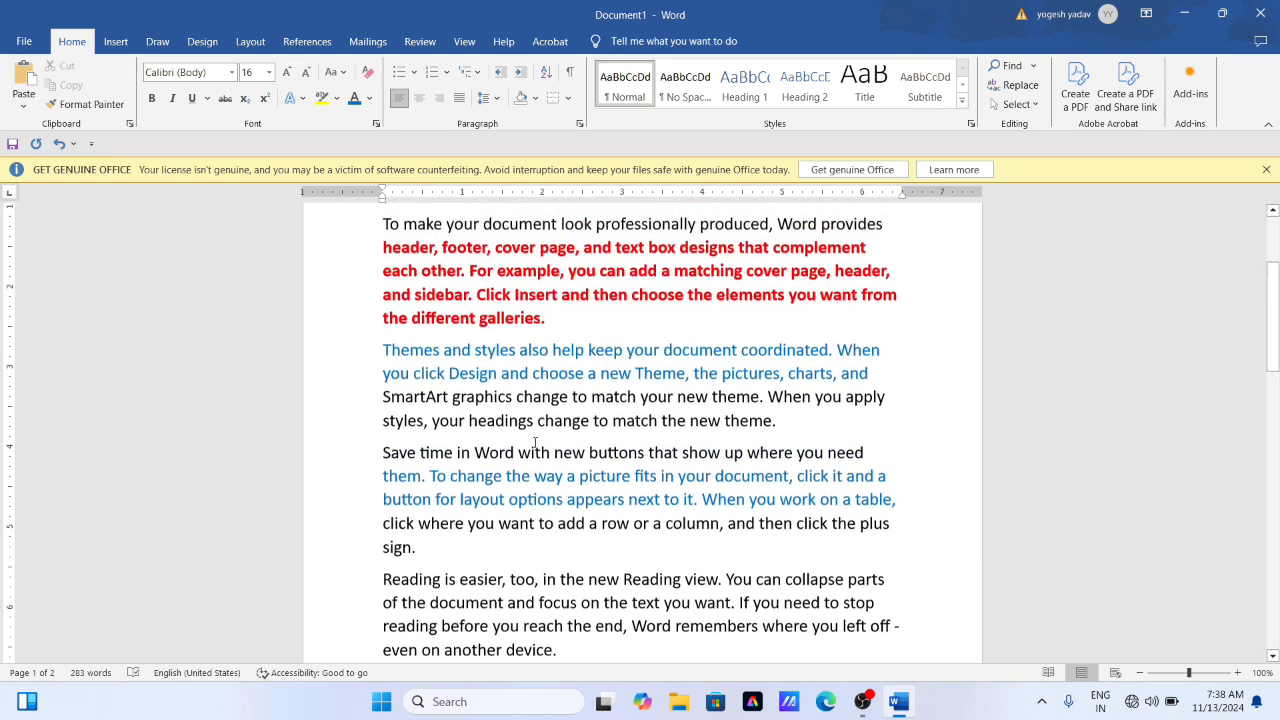
scroll(535, 443, up, 2)
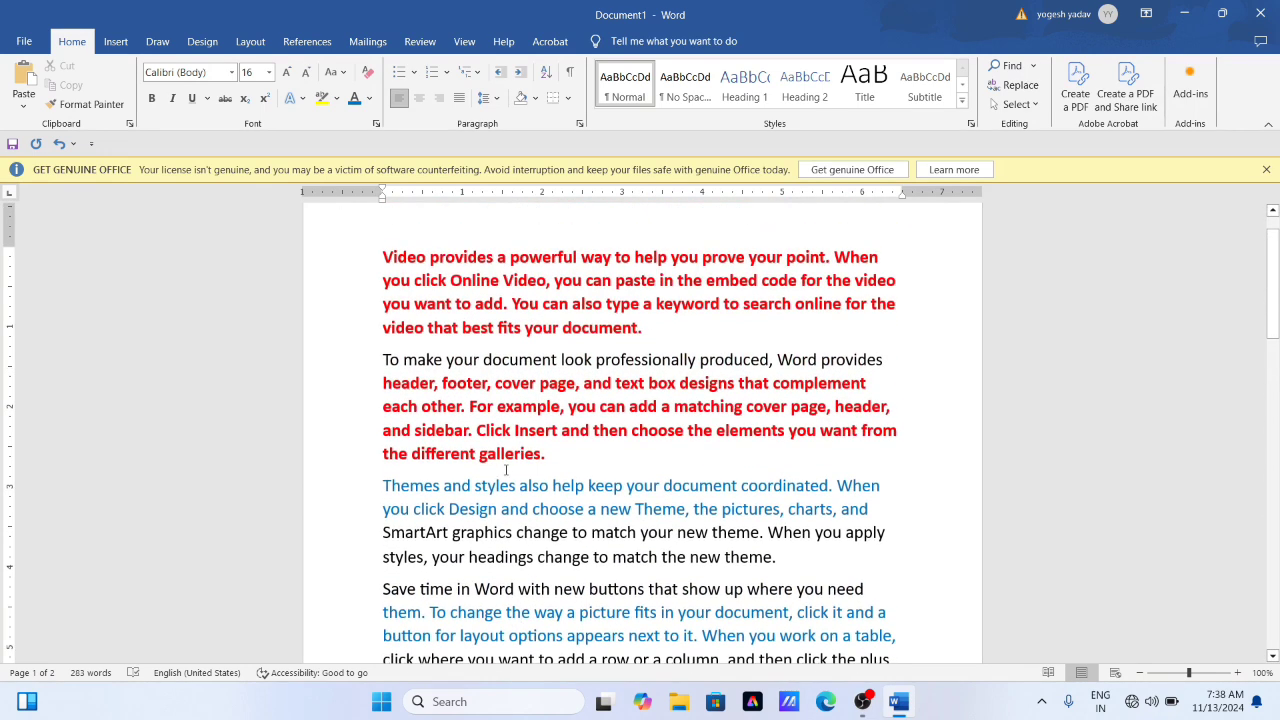
drag(381, 258, 897, 651)
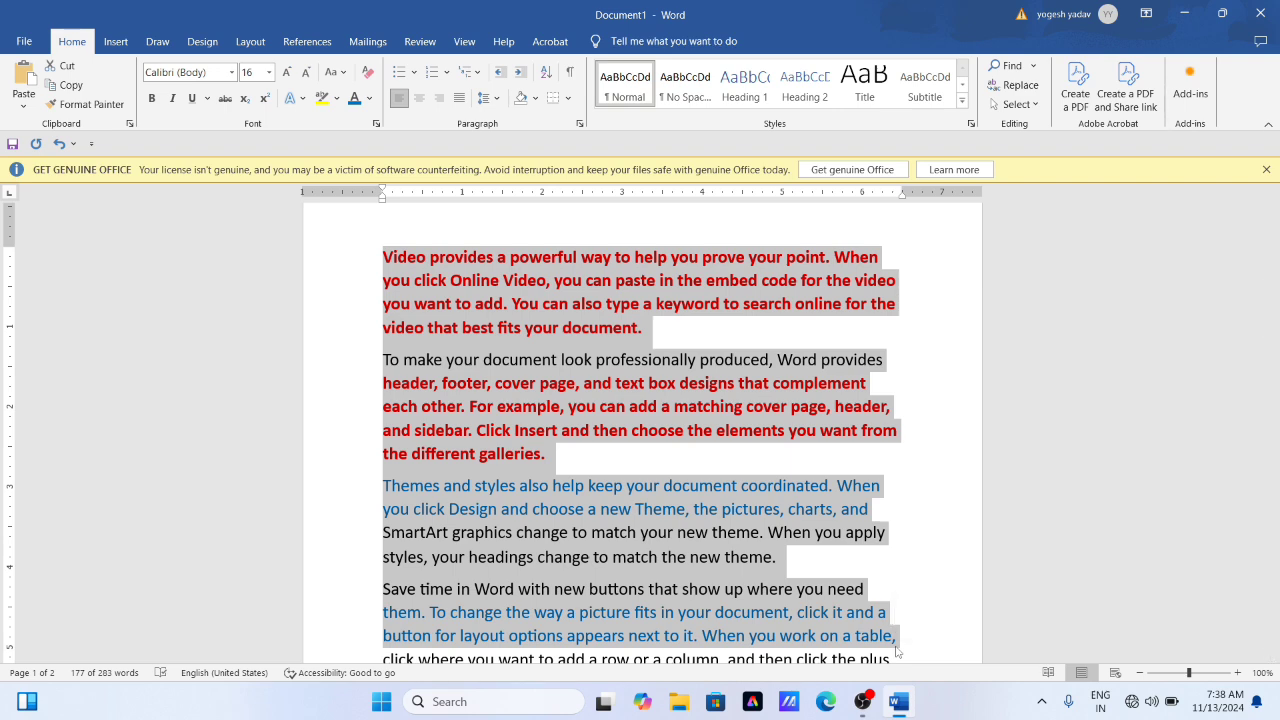
key(ctrl+space)
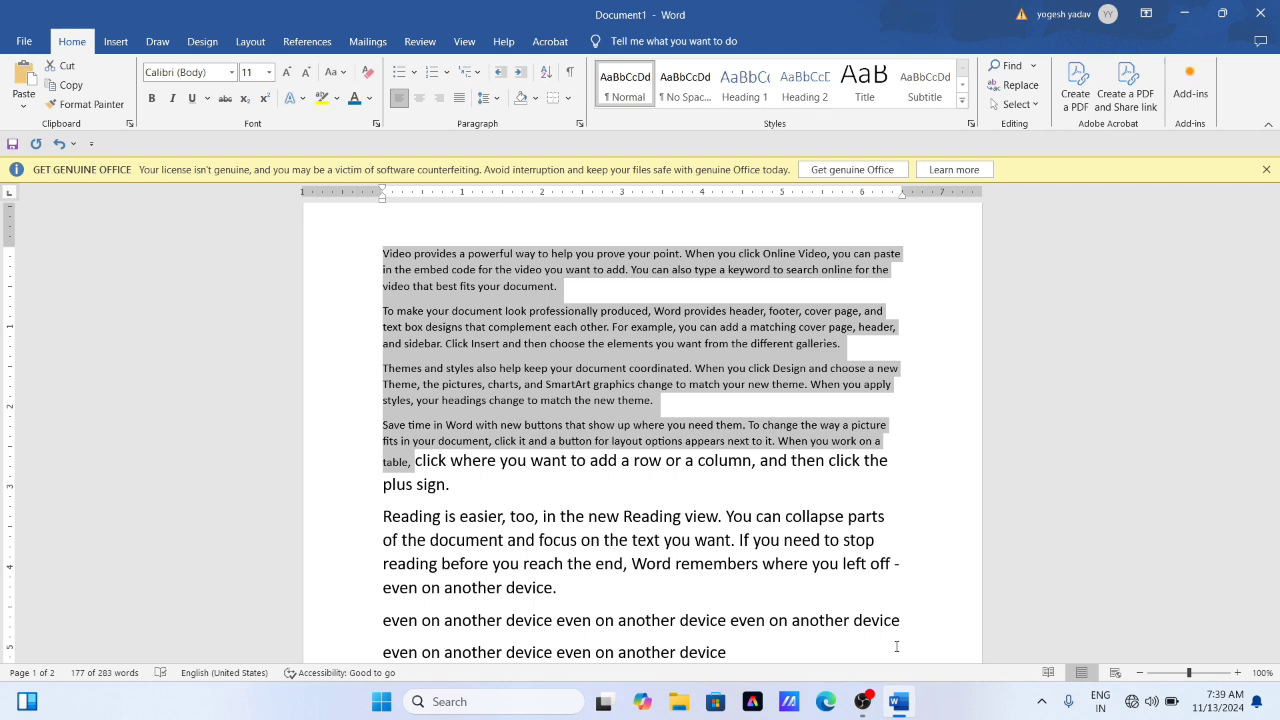
click(660, 490)
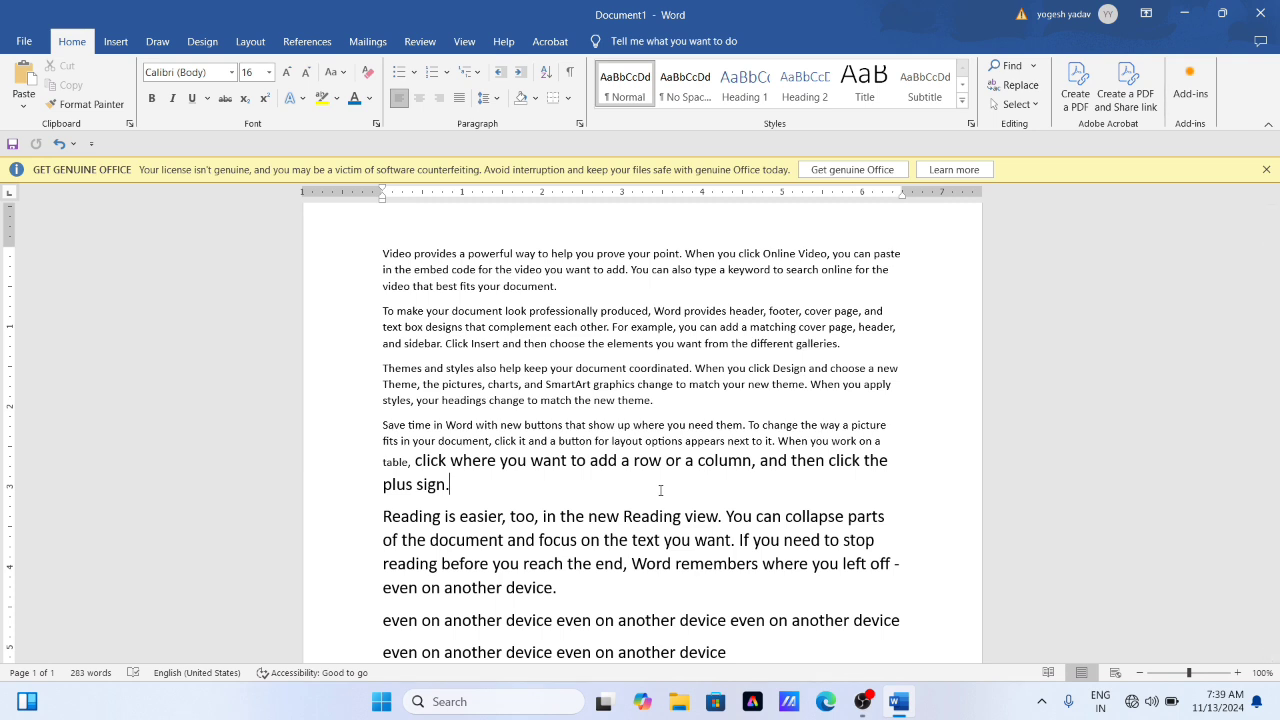
click(573, 389)
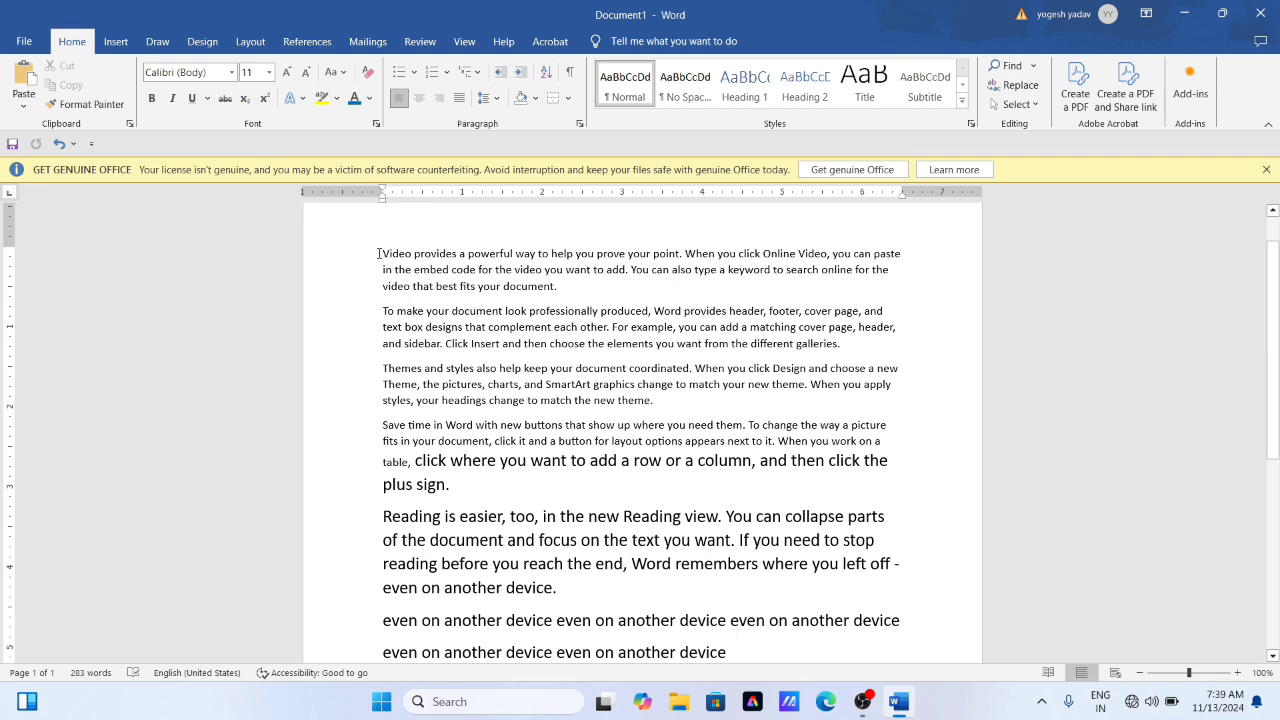
- Set the font of the first paragraph, beginning "Video provides", to Algerian
drag(383, 253, 566, 290)
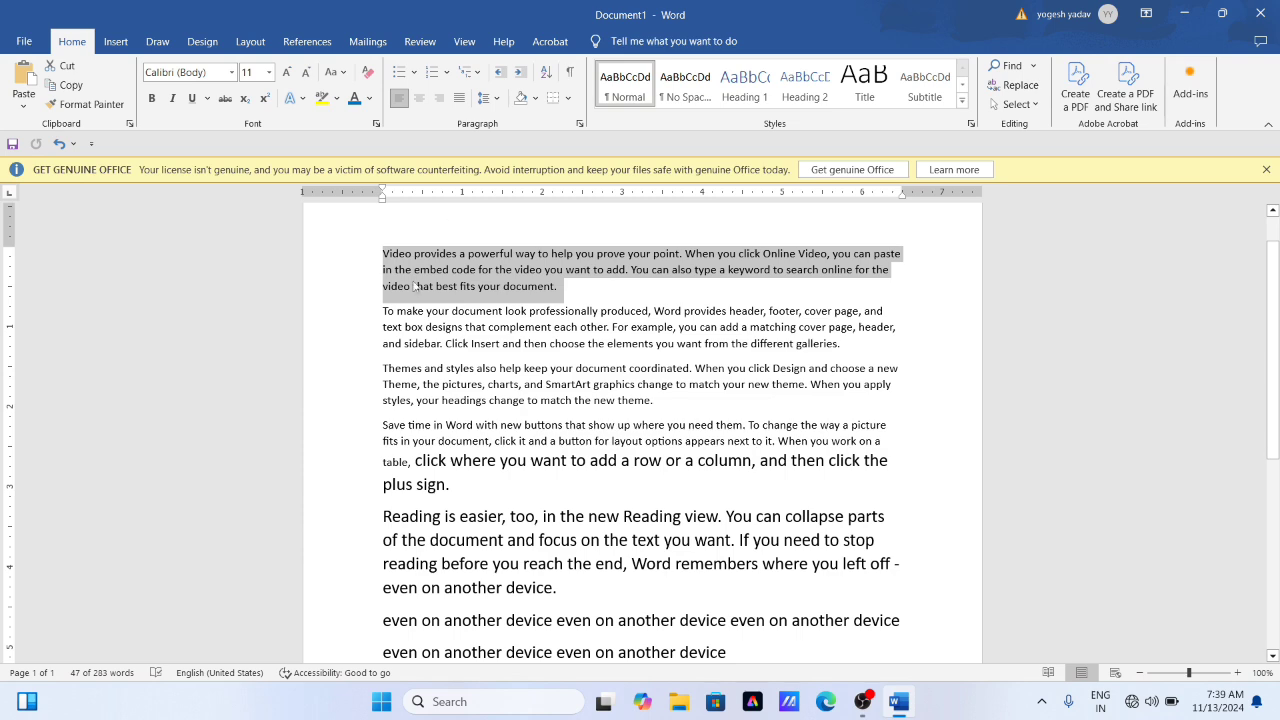
scroll(386, 365, up, 4)
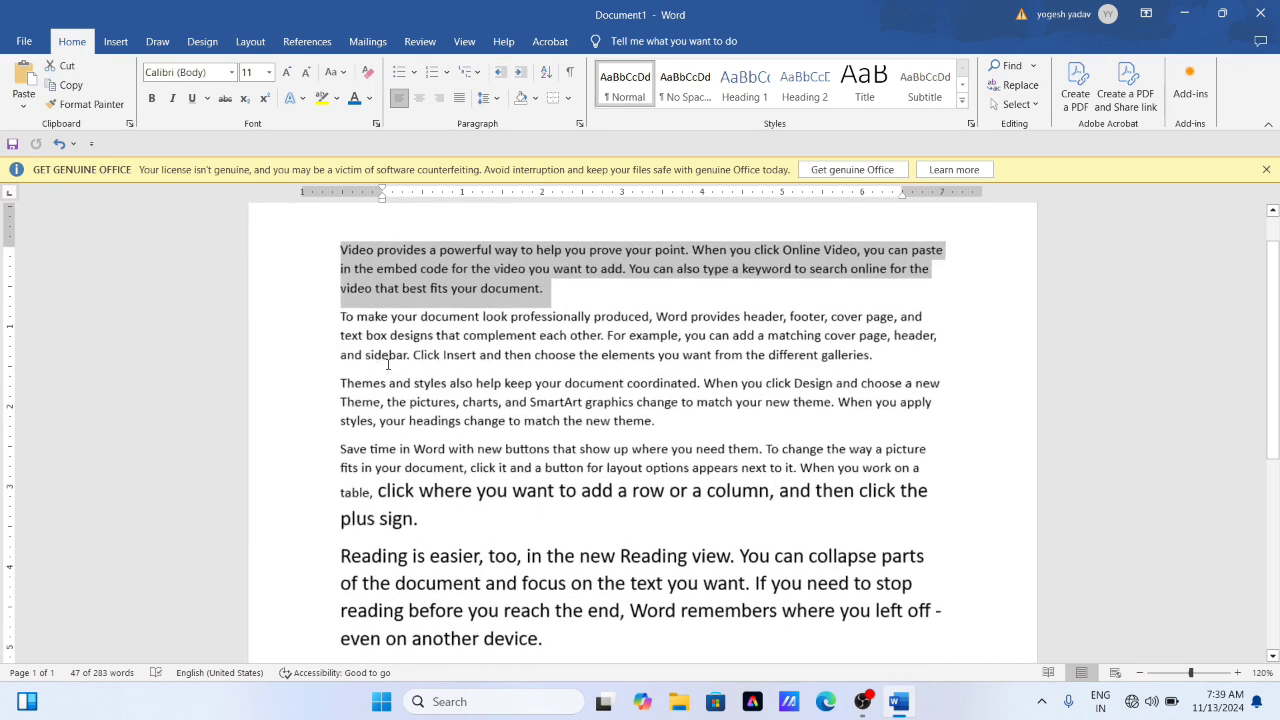
scroll(365, 310, up, 2)
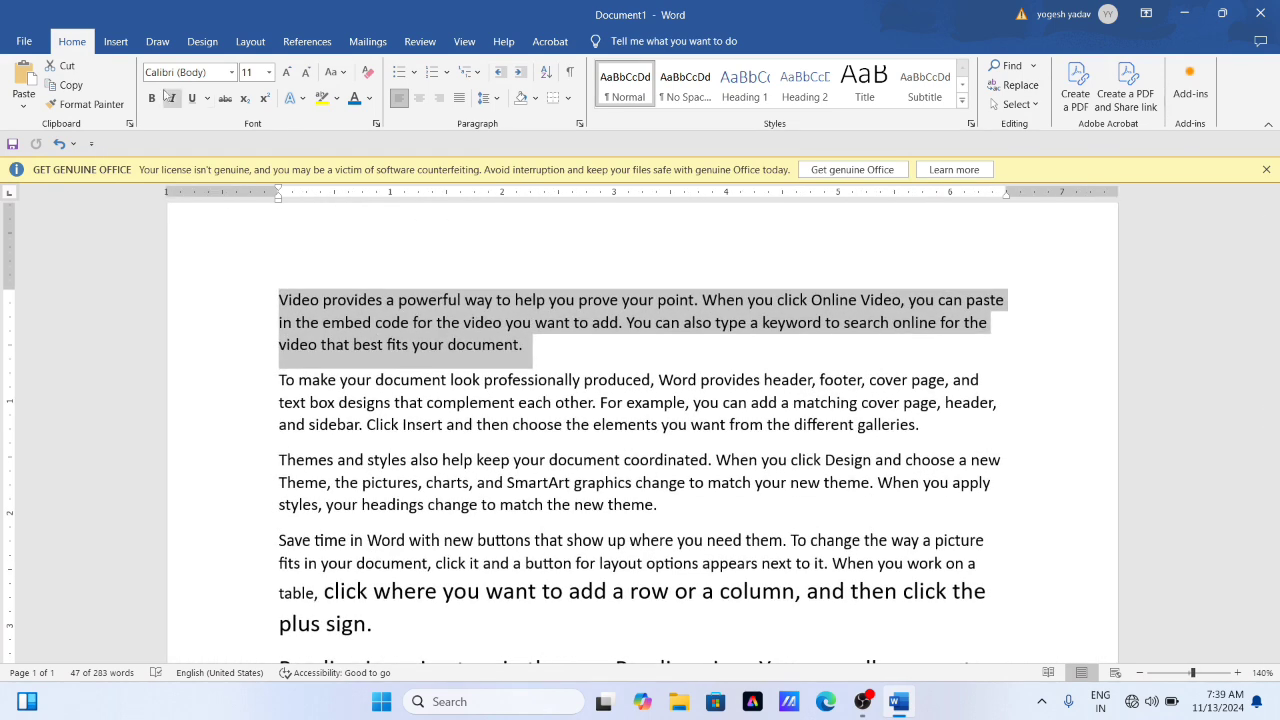
click(231, 73)
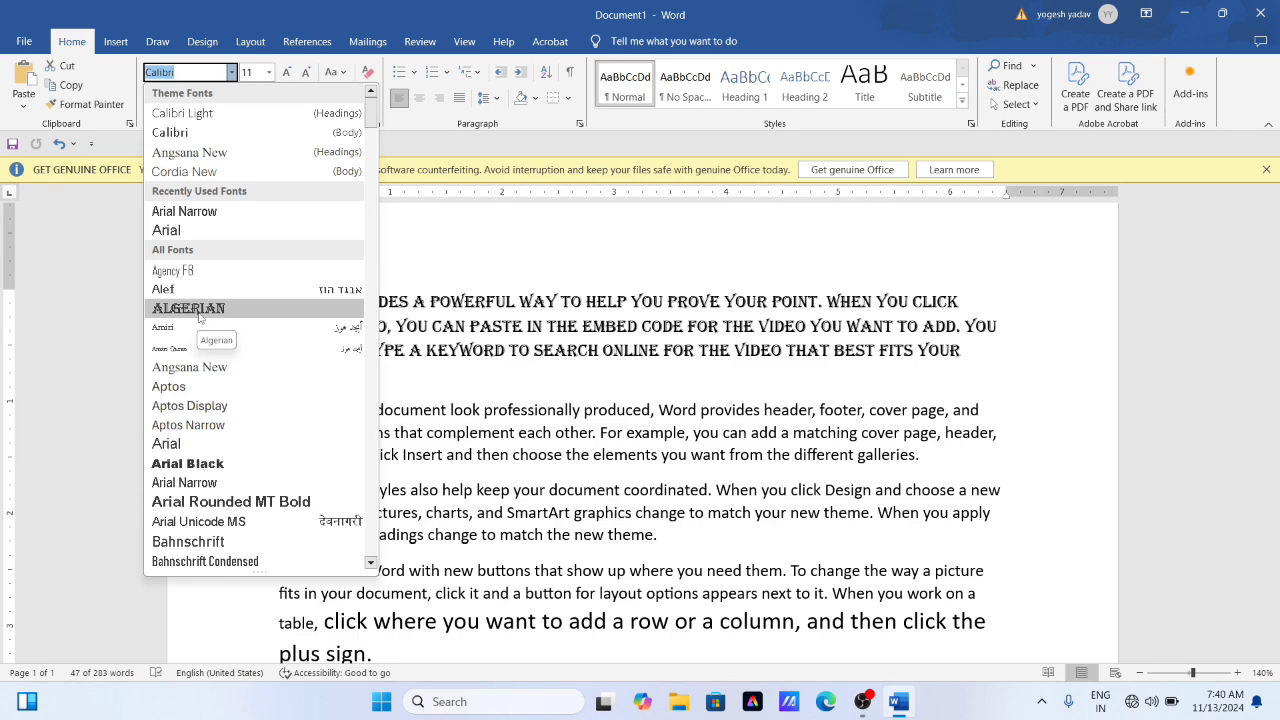
click(199, 315)
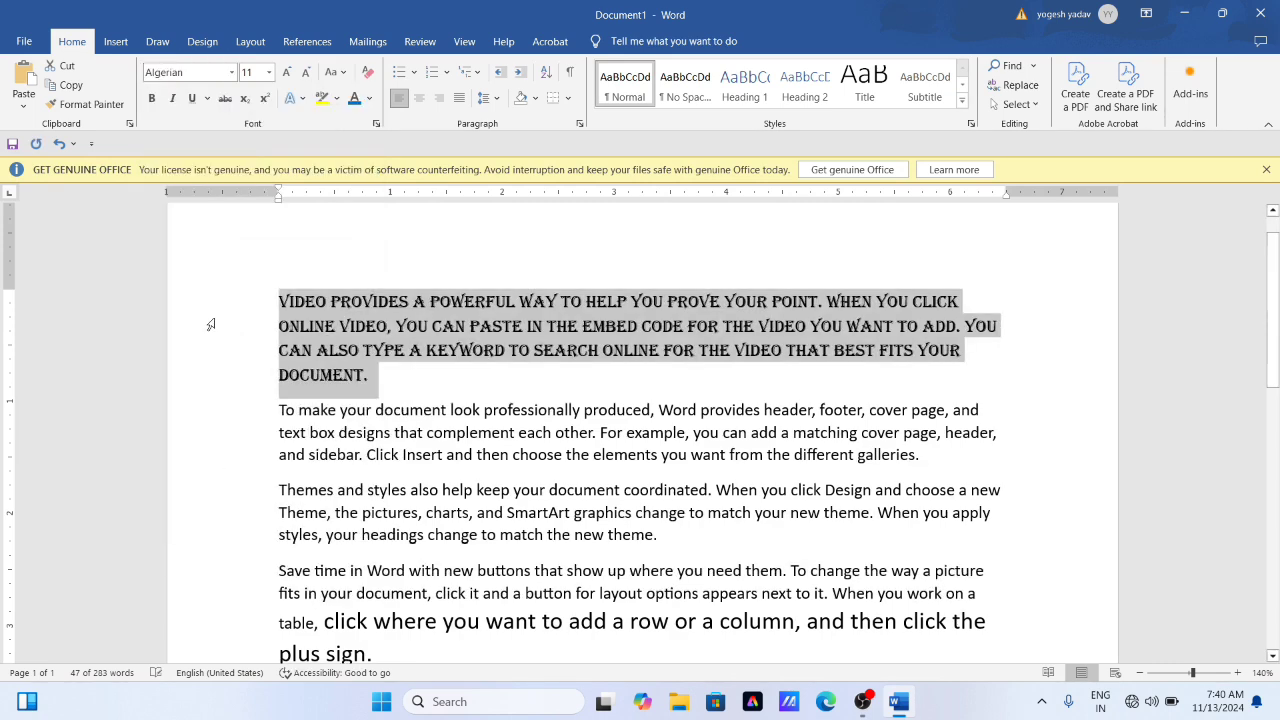
click(475, 349)
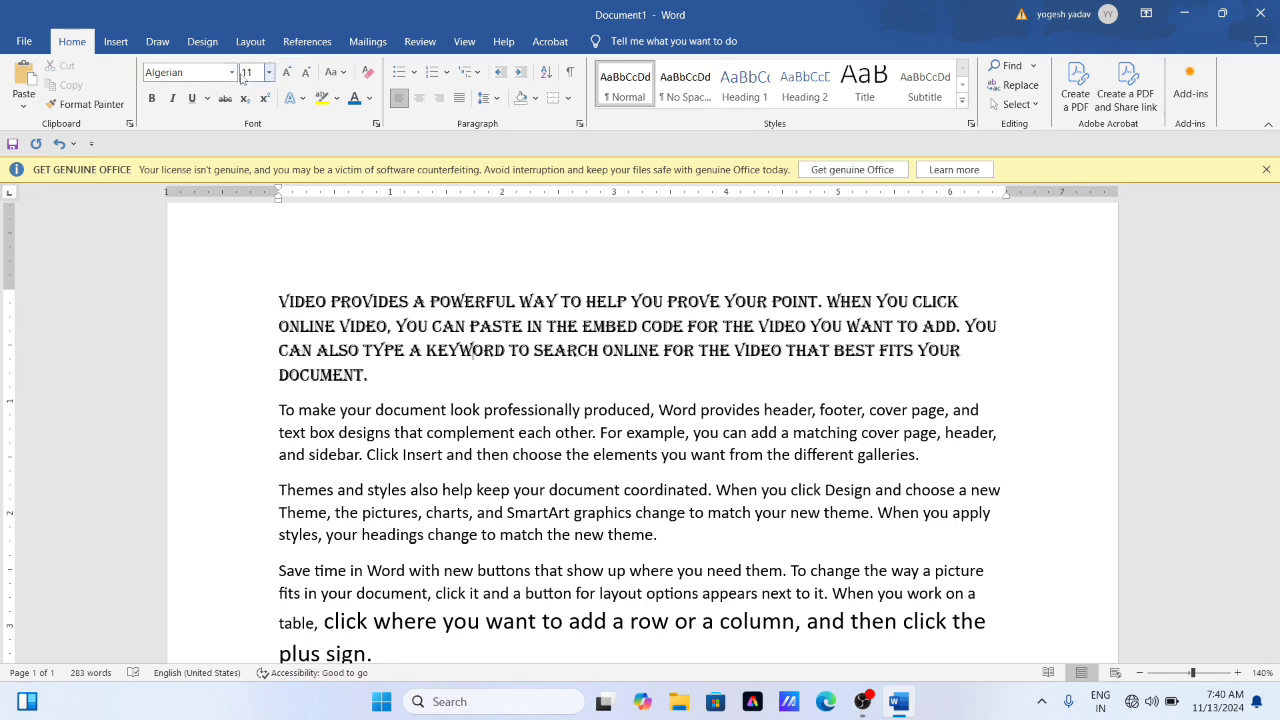
- Set the font size of the Algerian first paragraph to 16
drag(276, 297, 378, 380)
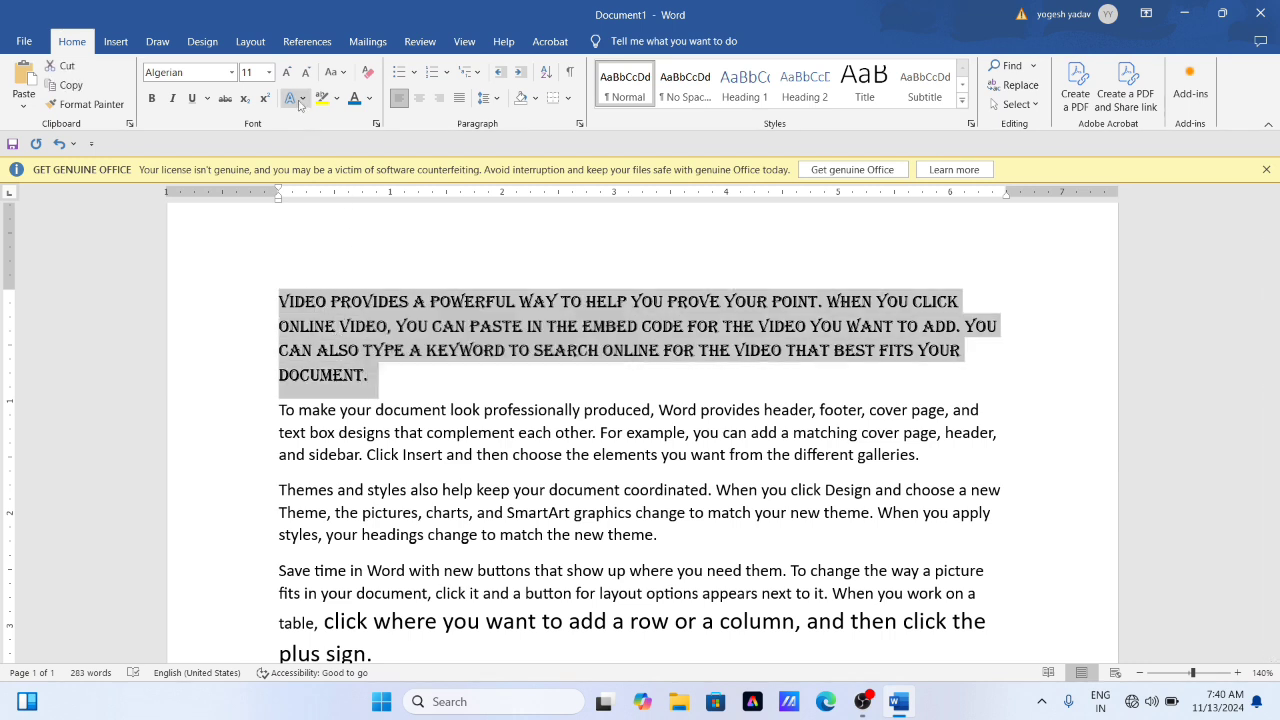
click(269, 74)
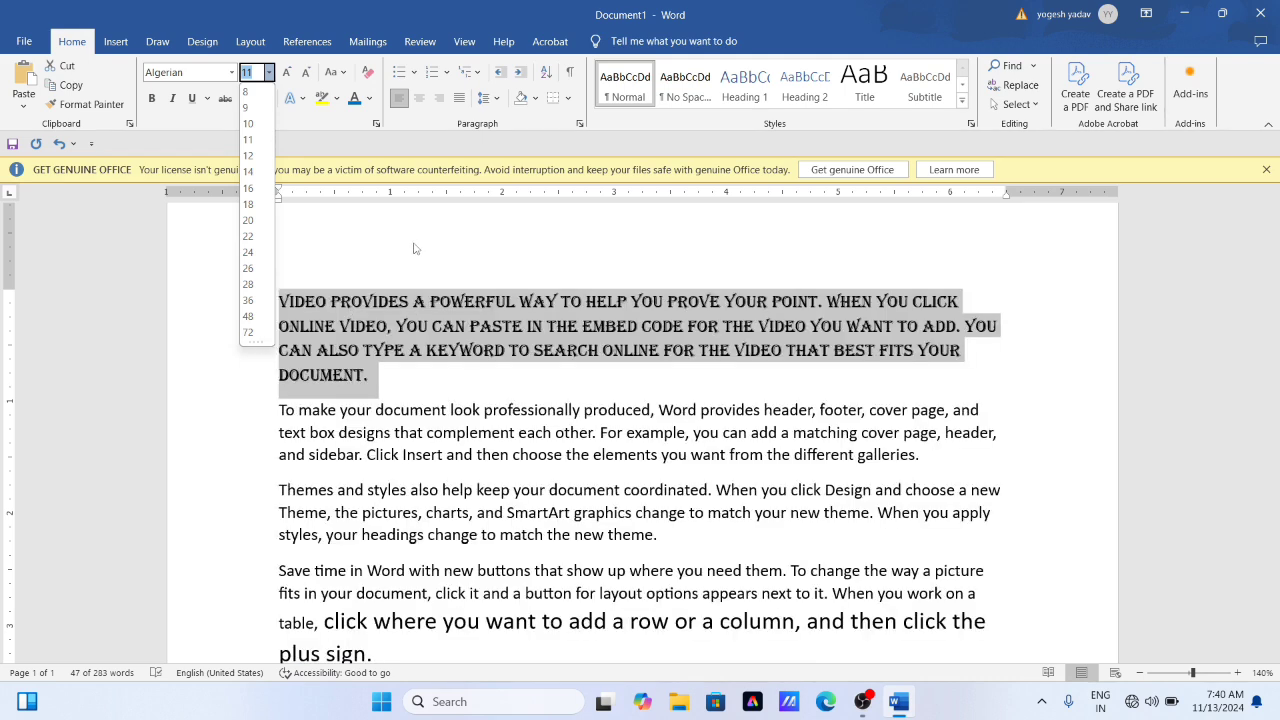
click(415, 248)
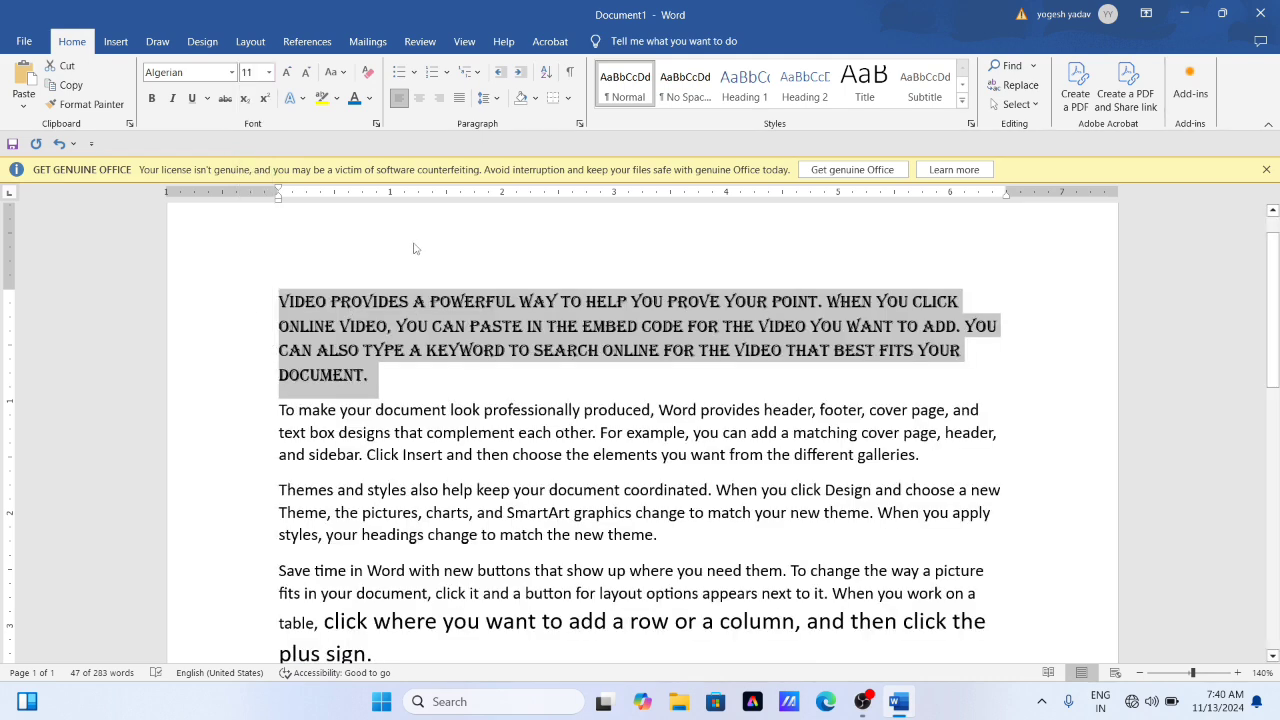
click(268, 73)
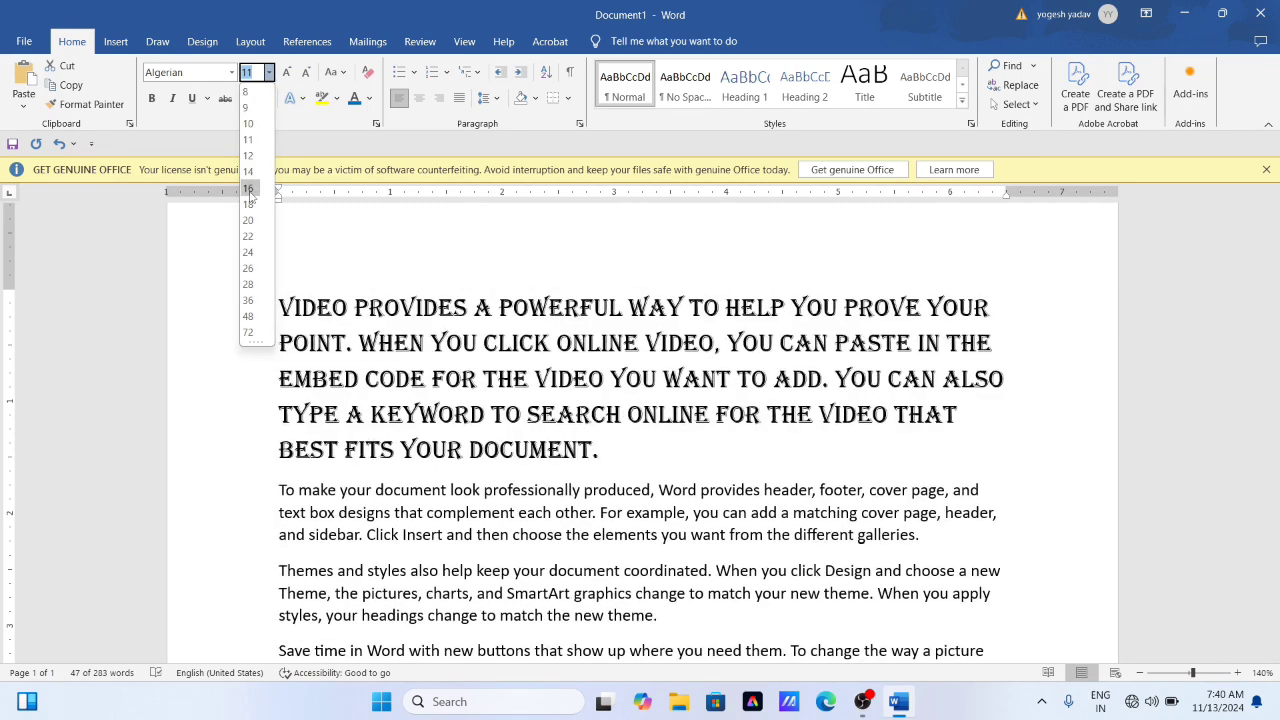
click(249, 189)
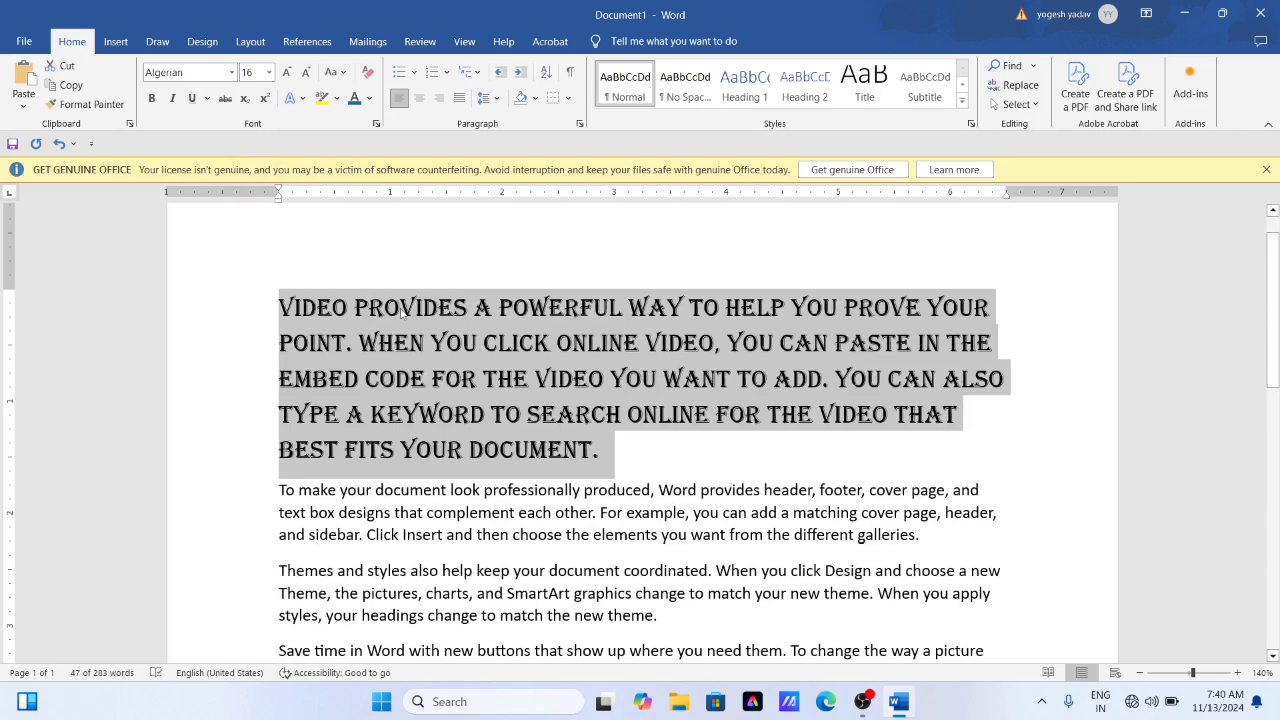
click(268, 72)
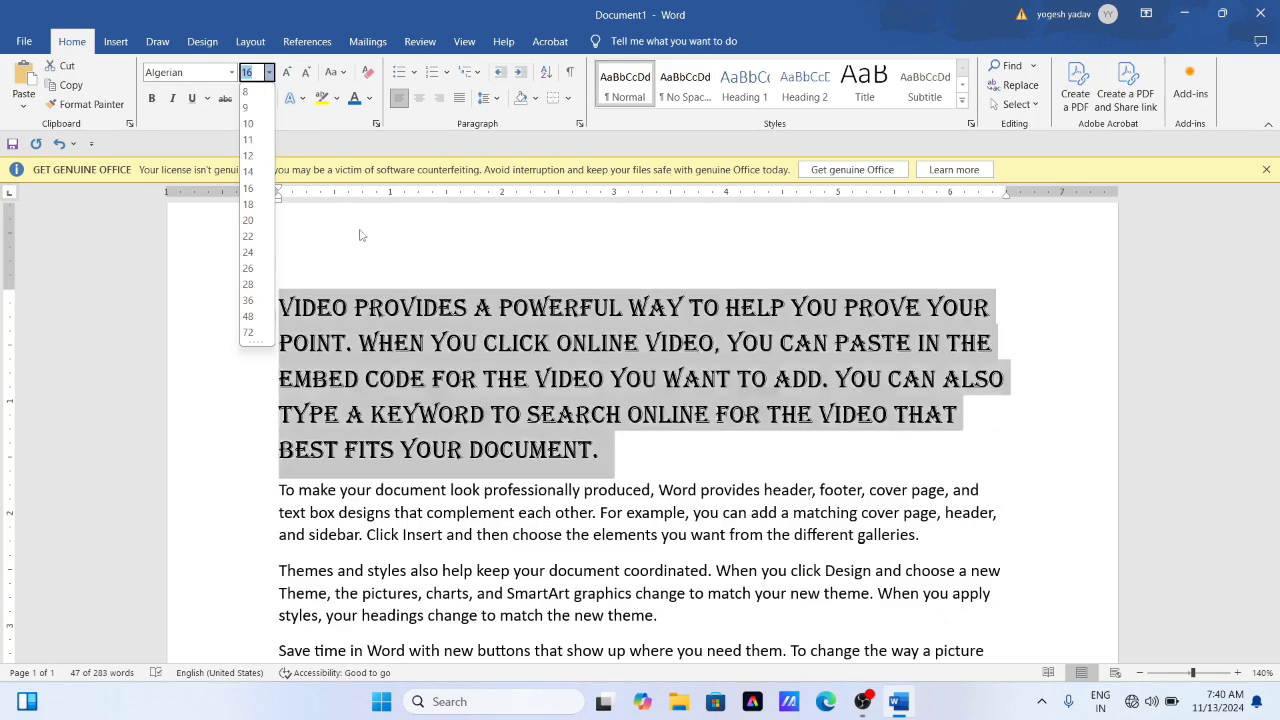
click(362, 235)
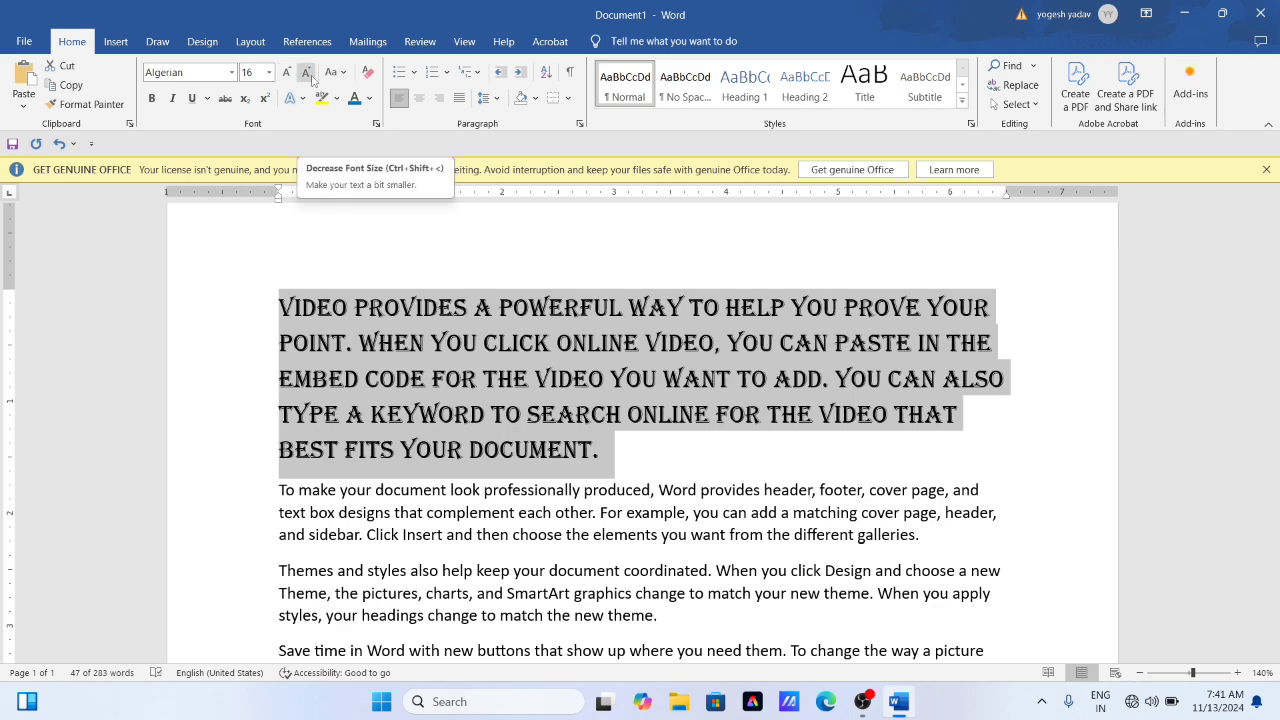
click(398, 413)
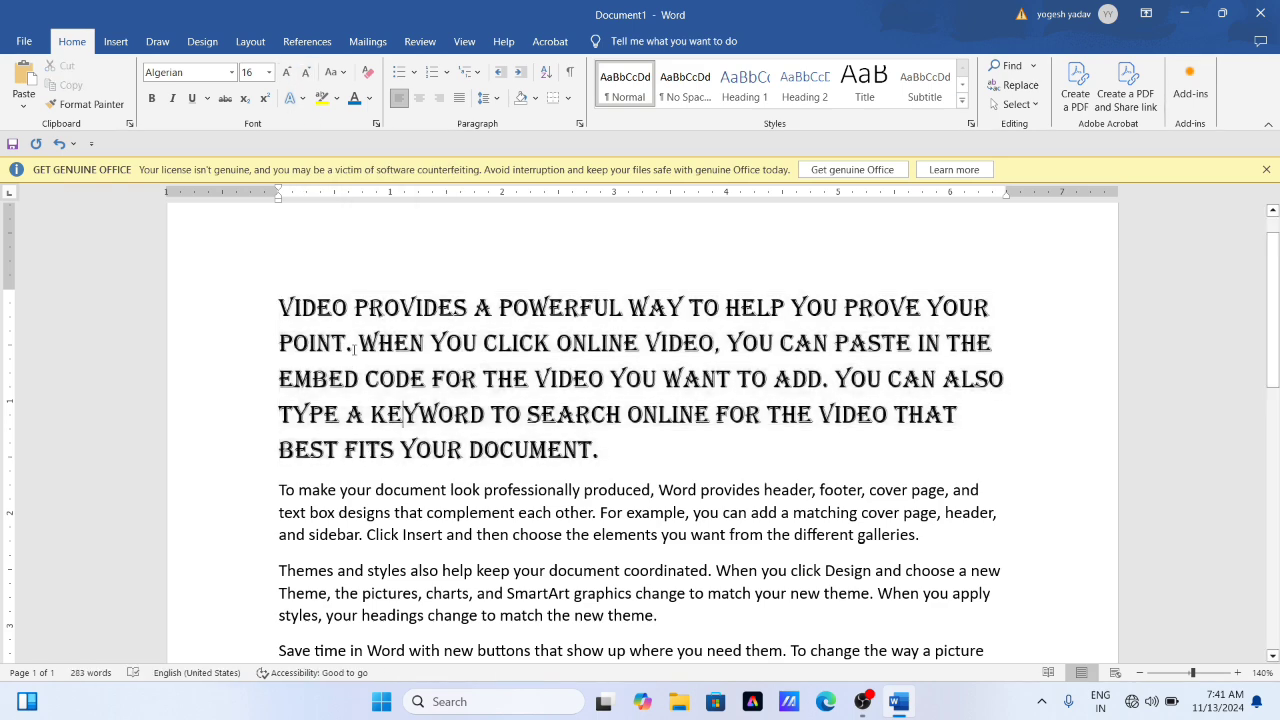
- Select the second paragraph, beginning "To make your document", and increase its font size stepwise to 20
scroll(353, 348, down, 1)
scroll(353, 348, down, 1)
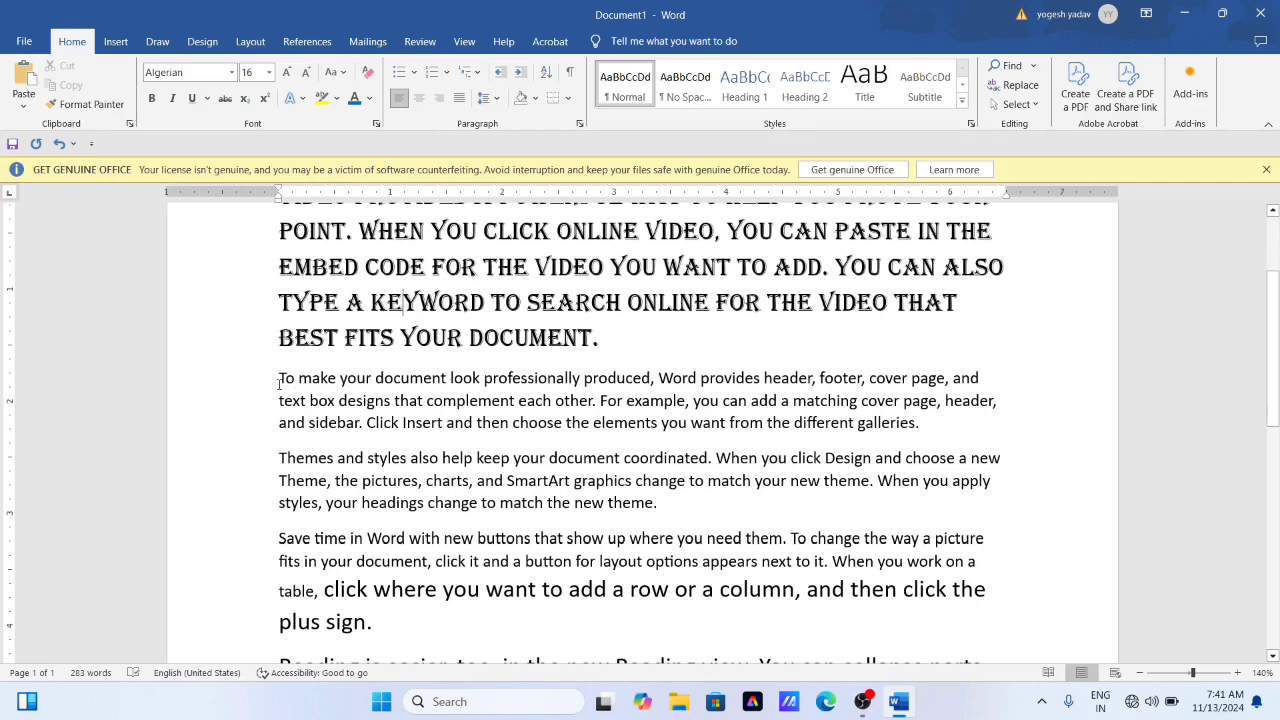
drag(276, 377, 1020, 405)
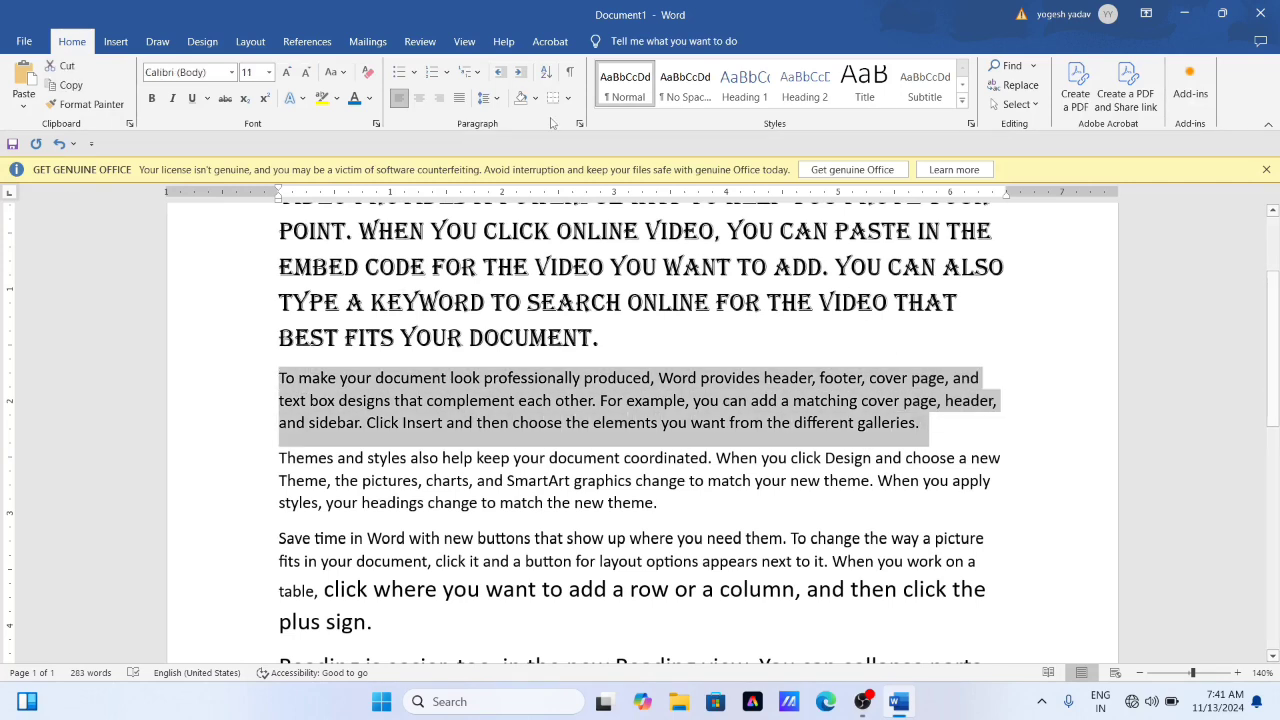
click(287, 73)
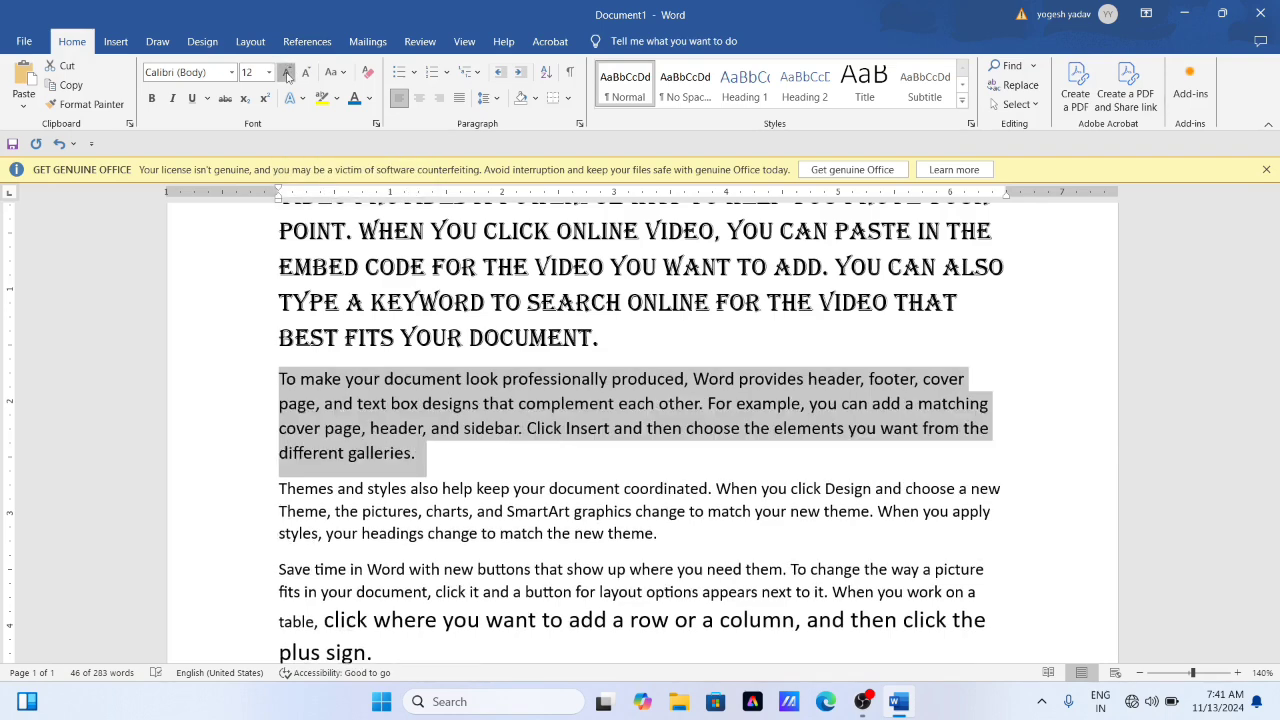
click(287, 73)
click(287, 73)
click(287, 73)
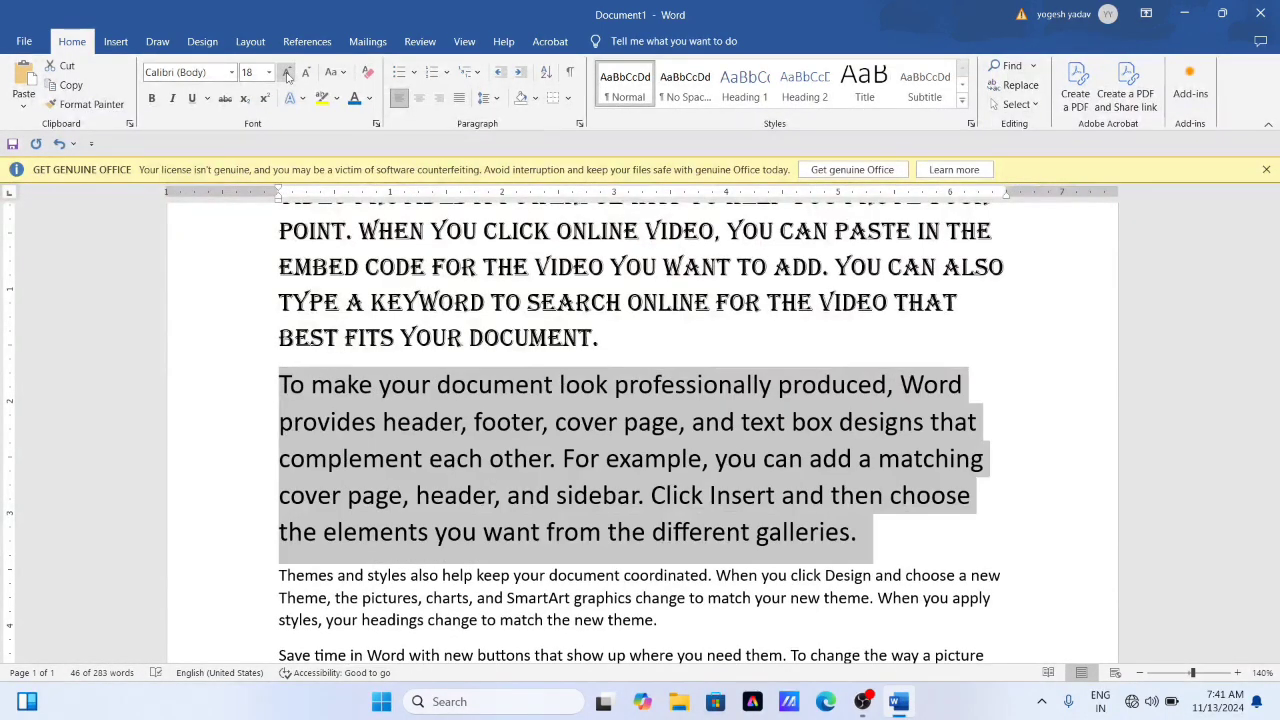
click(287, 73)
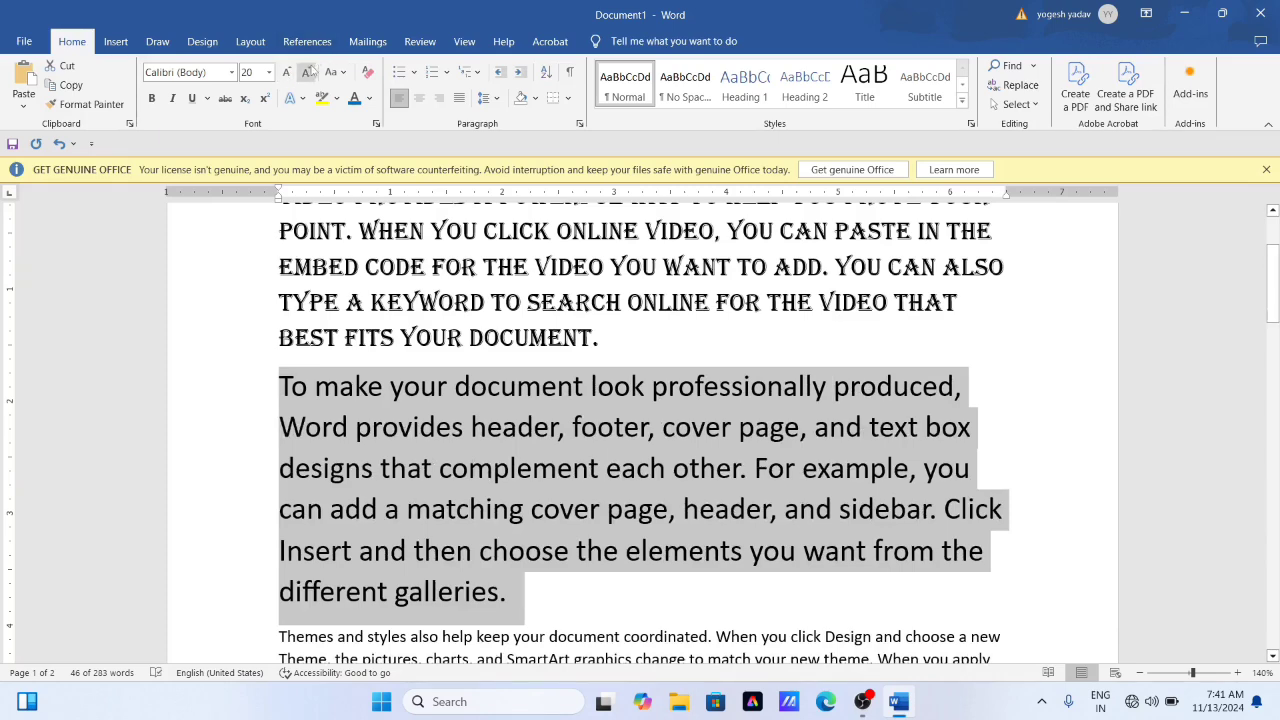
- Decrease the second paragraph's font size stepwise to 12
click(309, 72)
click(309, 72)
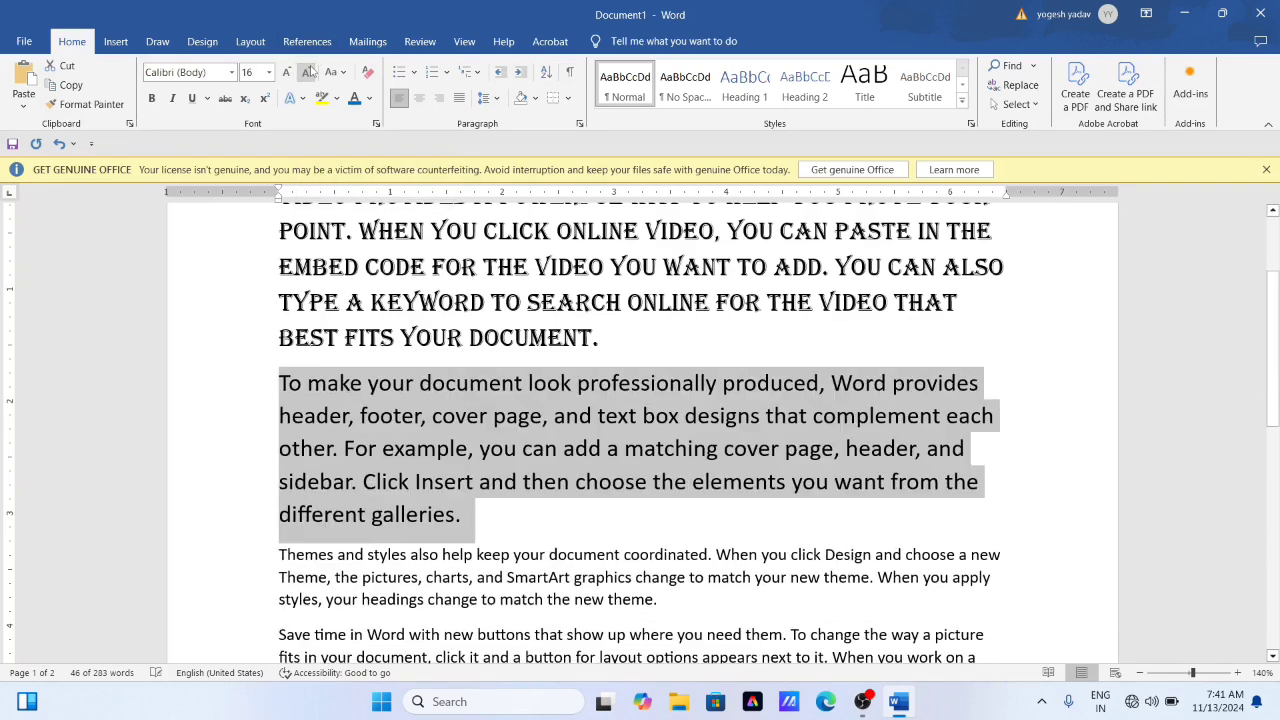
click(309, 72)
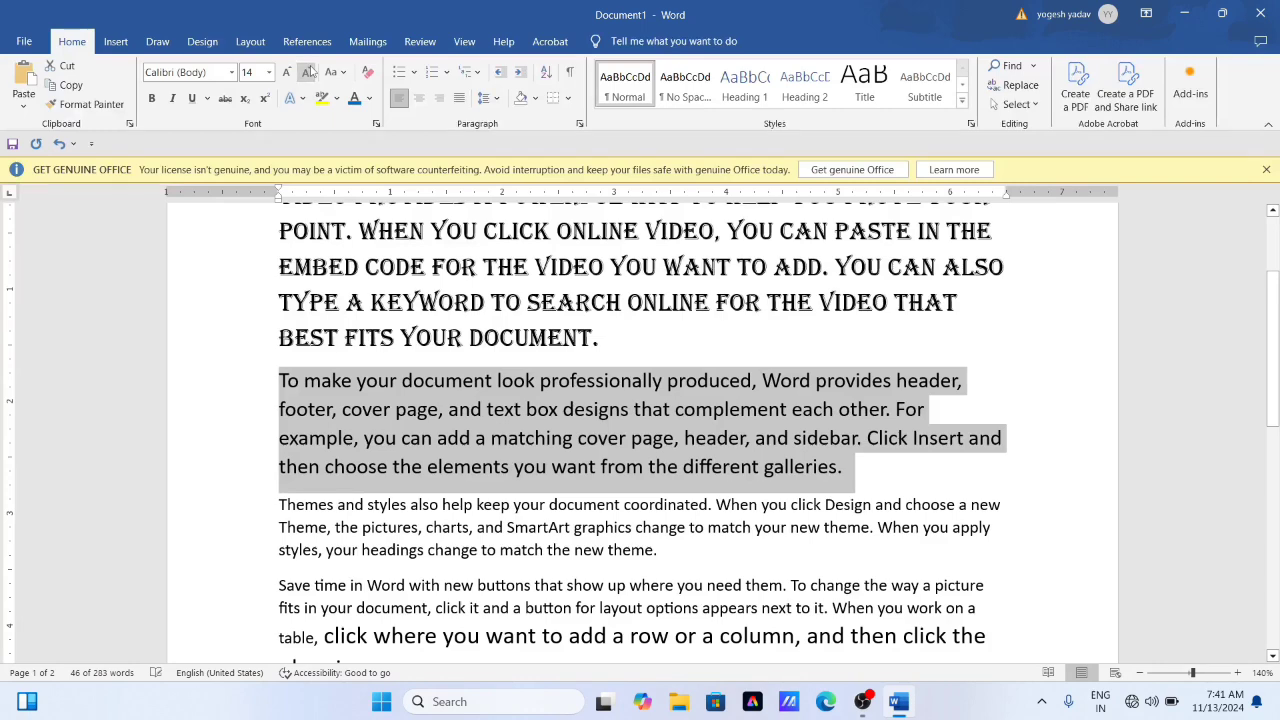
click(309, 72)
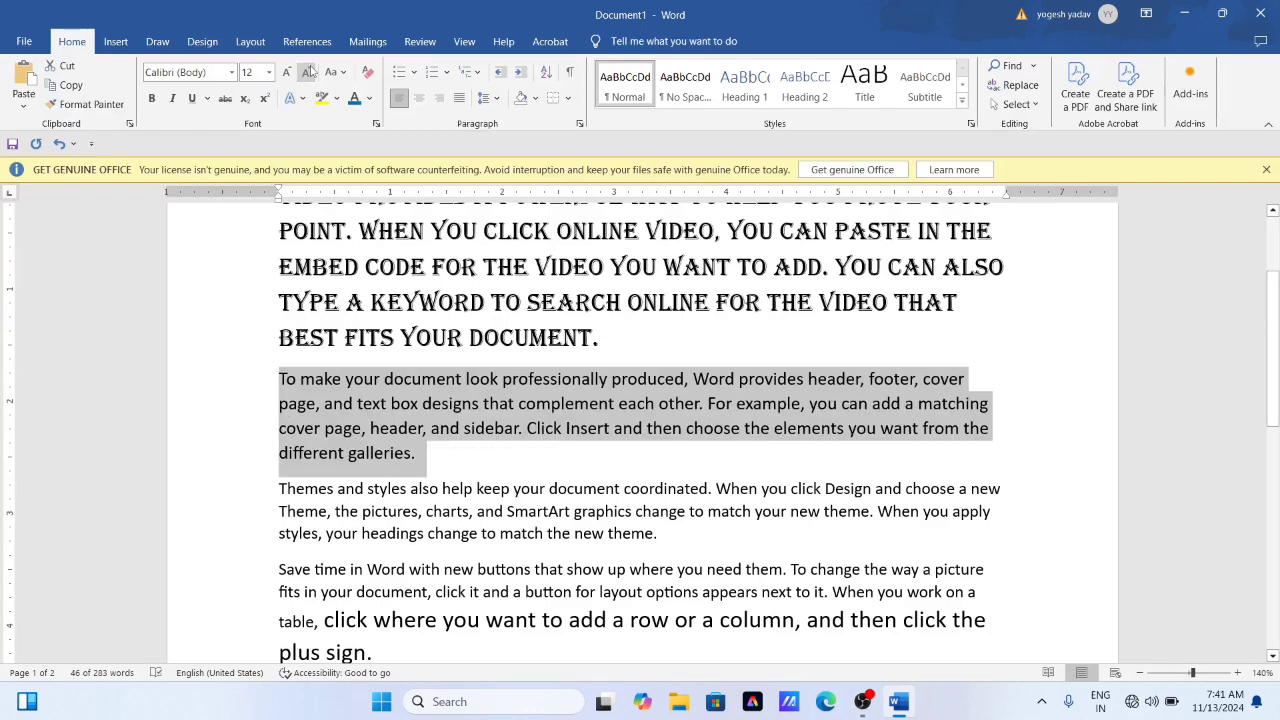
- Enlarge the second paragraph's font to 16 and shrink it back to 12
click(287, 72)
click(287, 72)
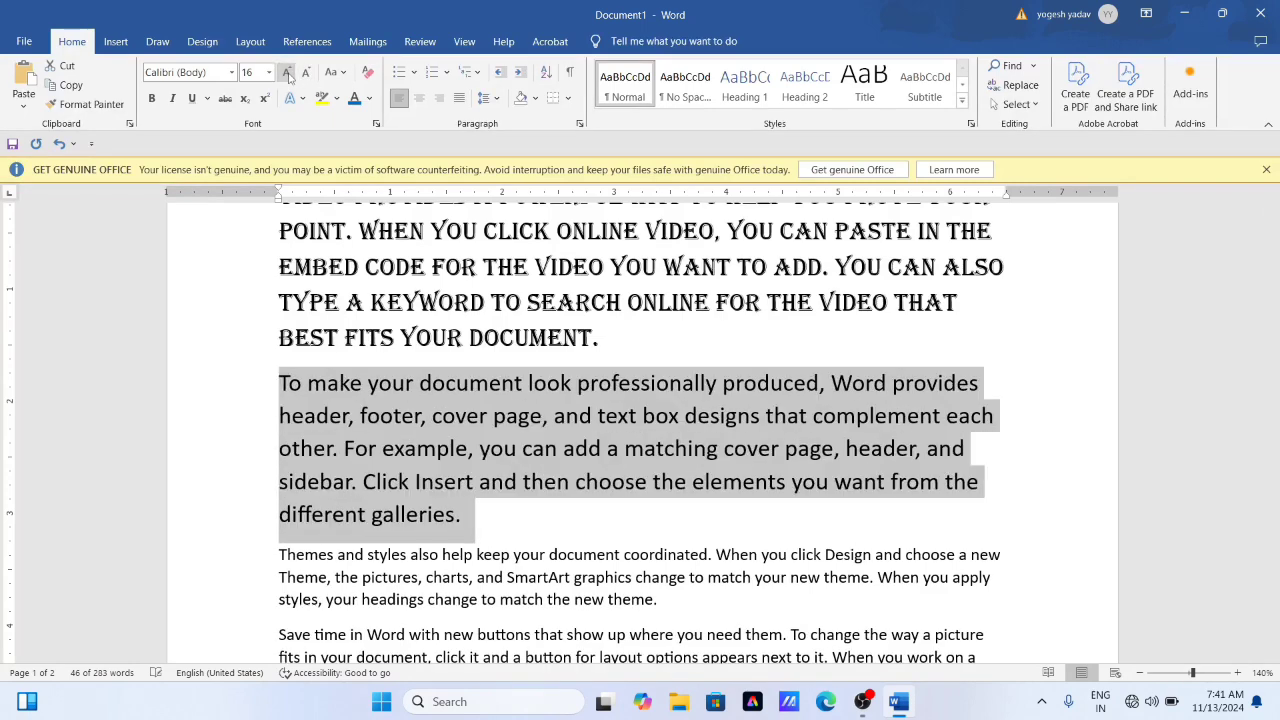
click(307, 72)
click(307, 72)
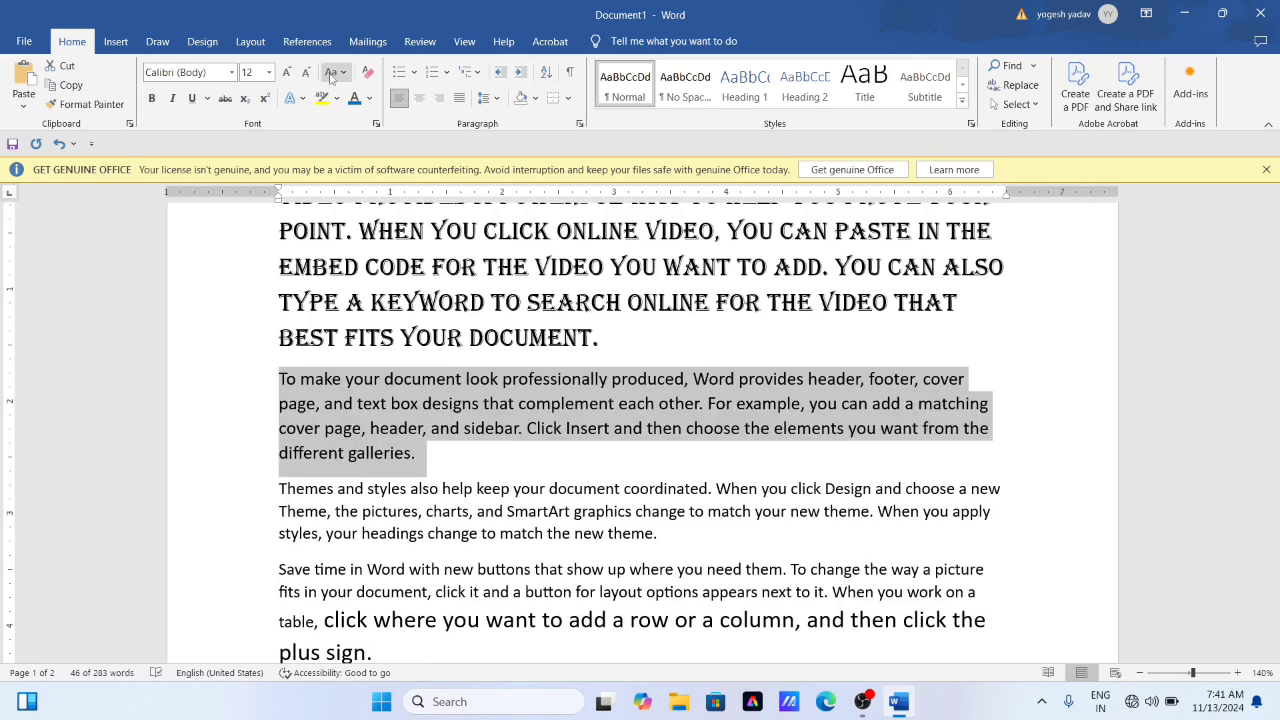
- Examine the available Change Case options and the repeated "even on another device" lines at the document's end
click(342, 72)
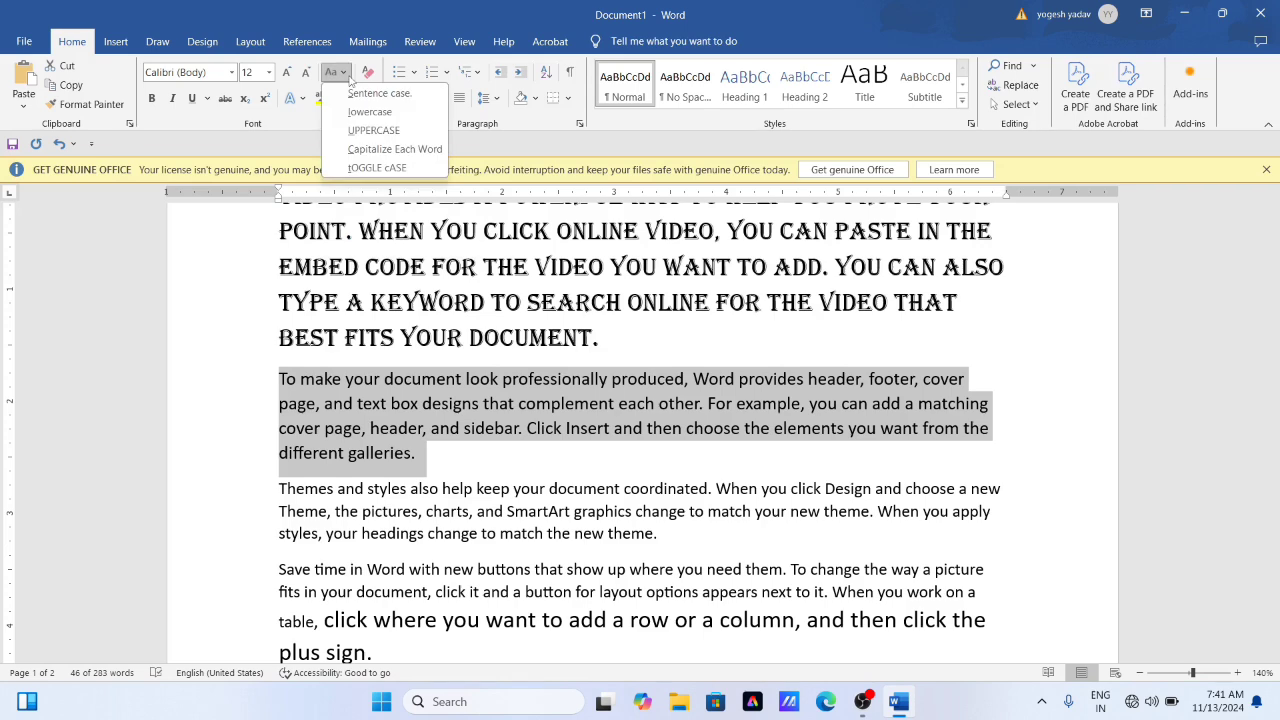
click(392, 378)
scroll(420, 420, down, 3)
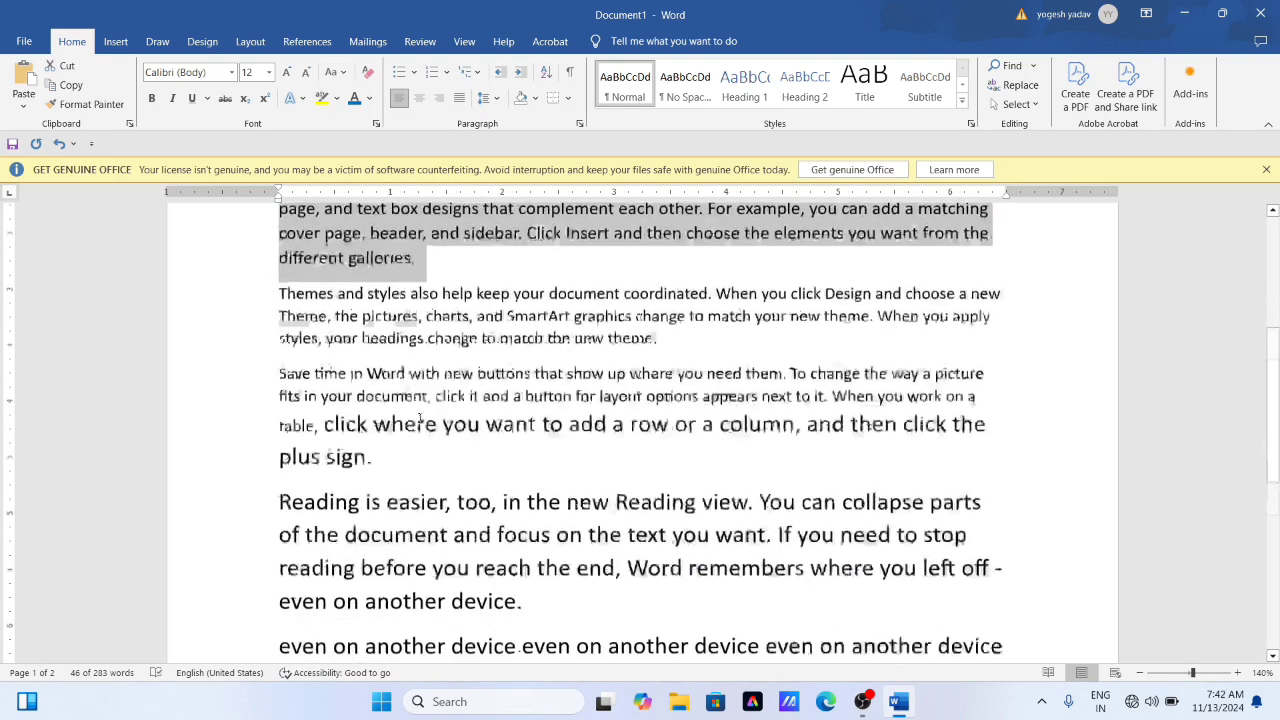
scroll(420, 420, down, 4)
scroll(405, 422, down, 1)
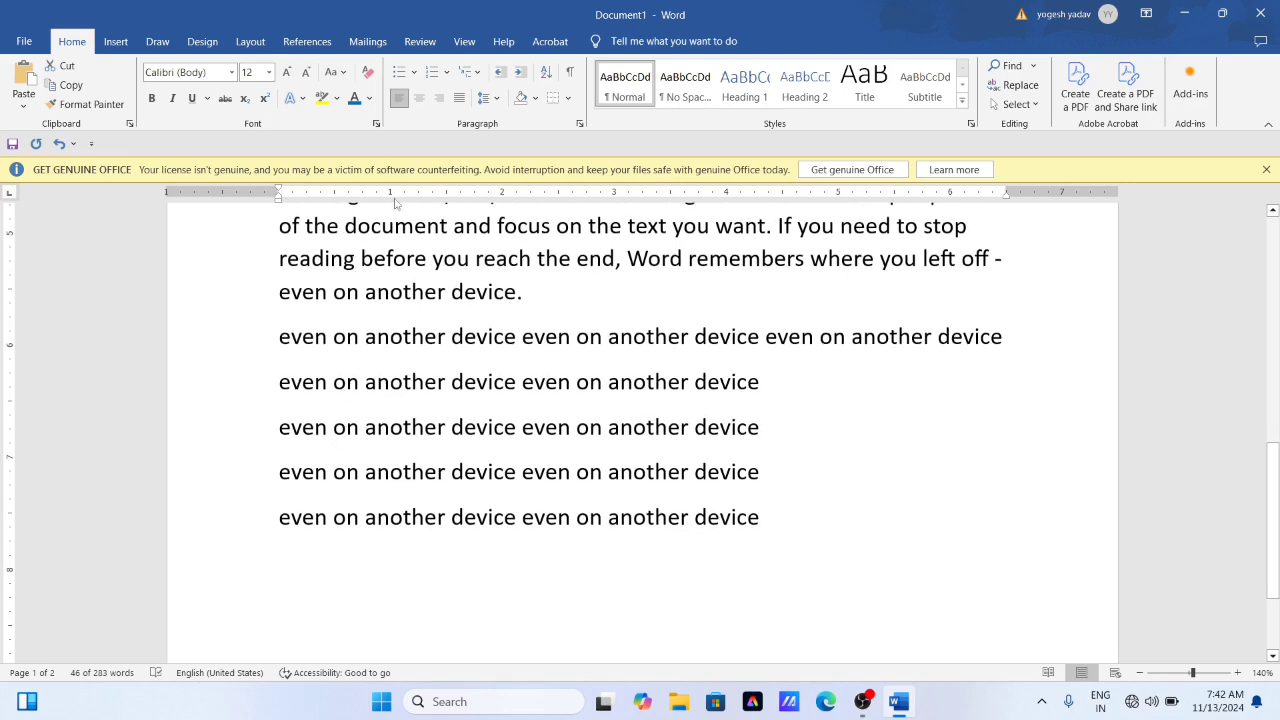
click(343, 75)
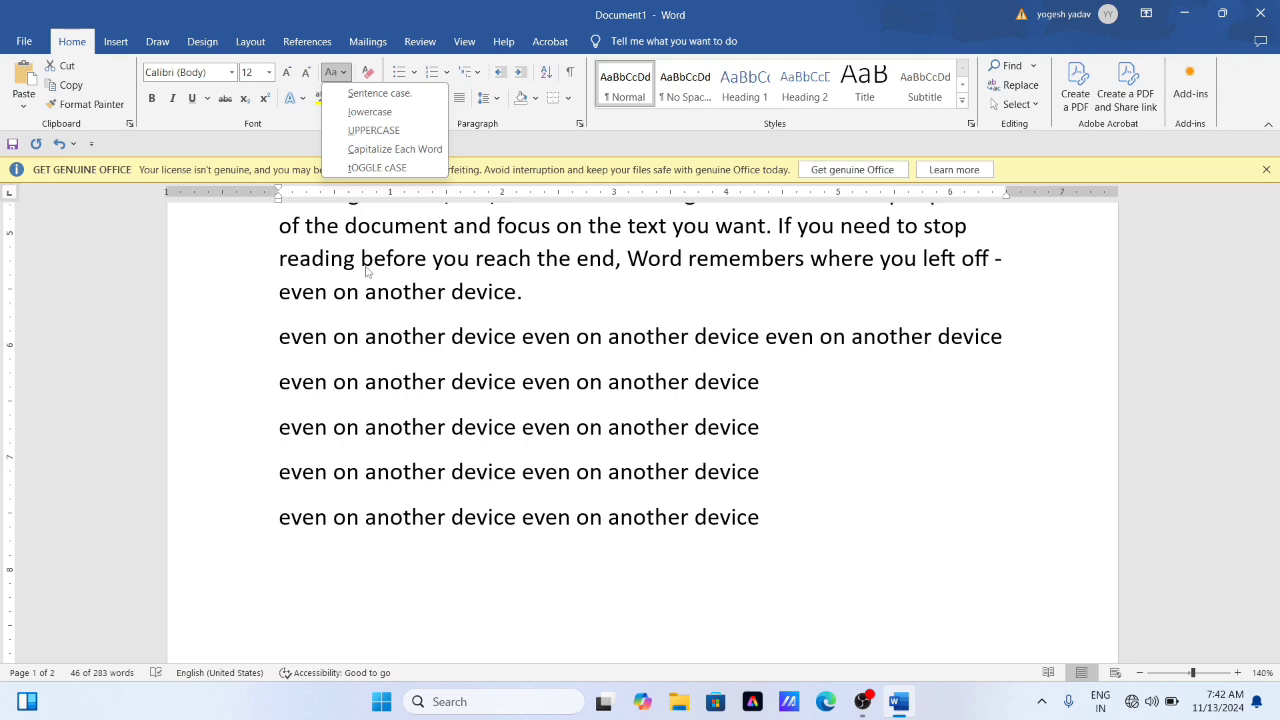
click(410, 458)
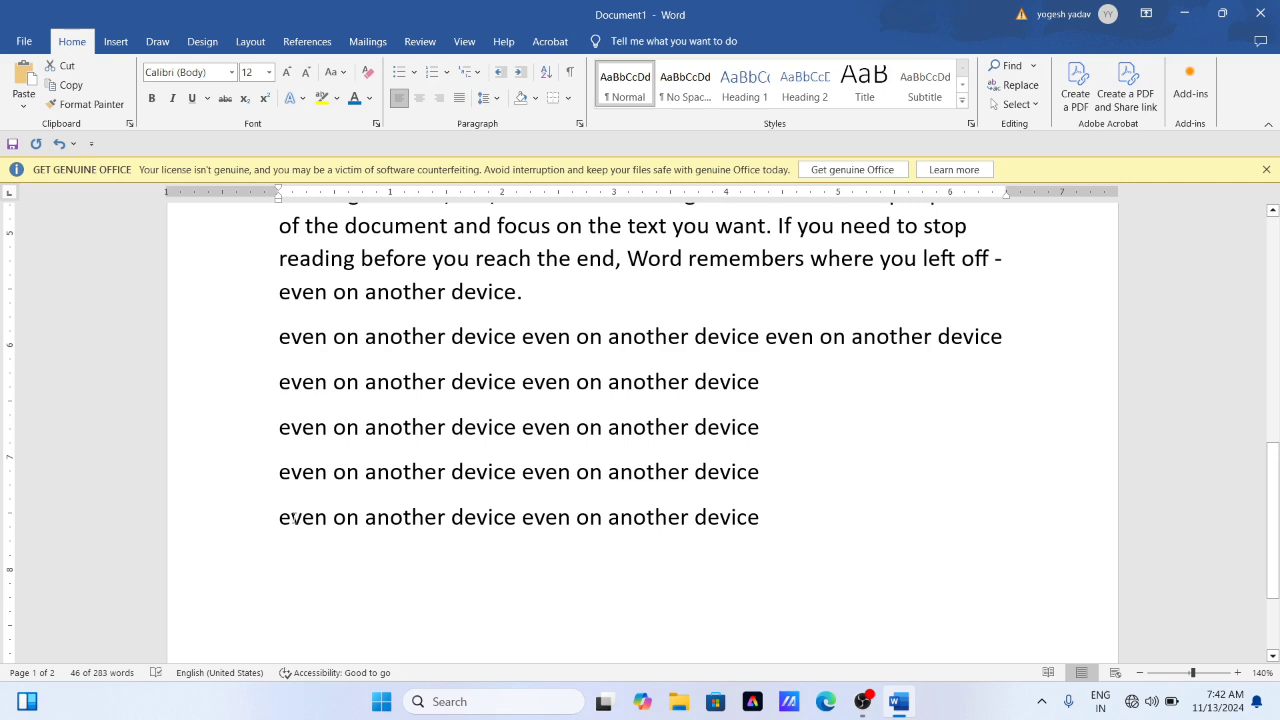
- Change the last "even on another device" line to Sentence case
drag(281, 518, 762, 518)
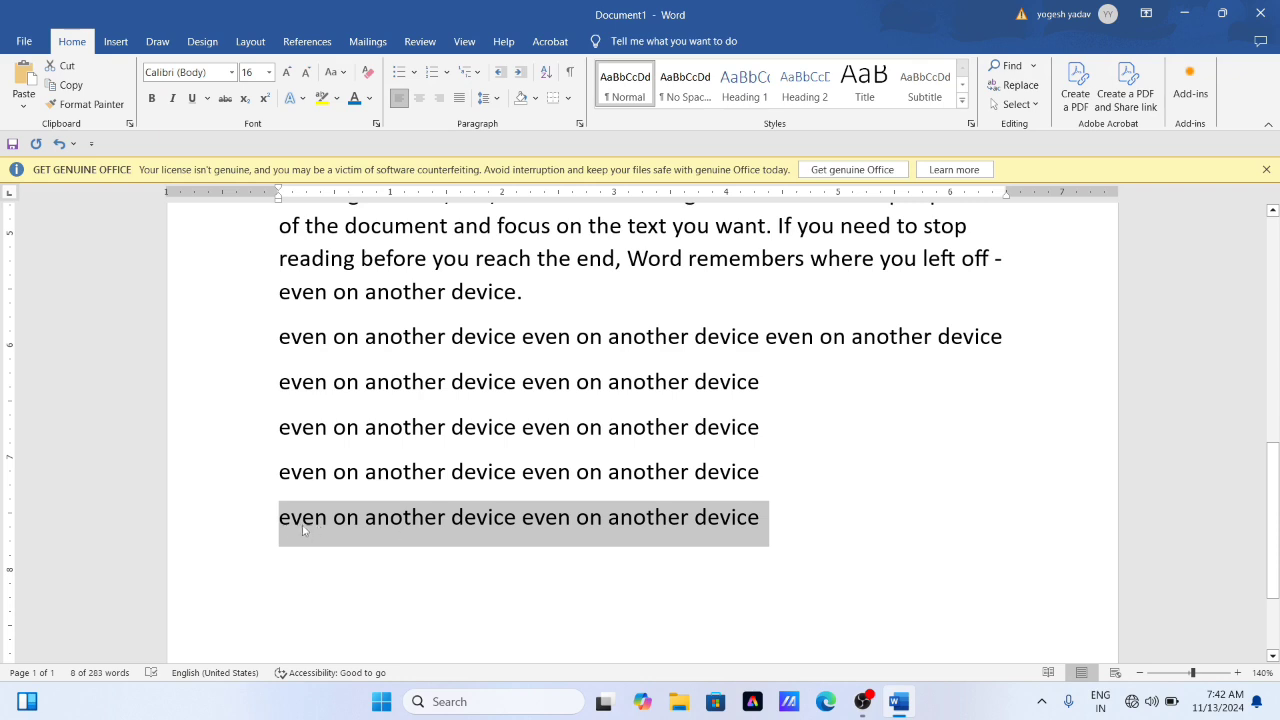
click(335, 72)
click(379, 93)
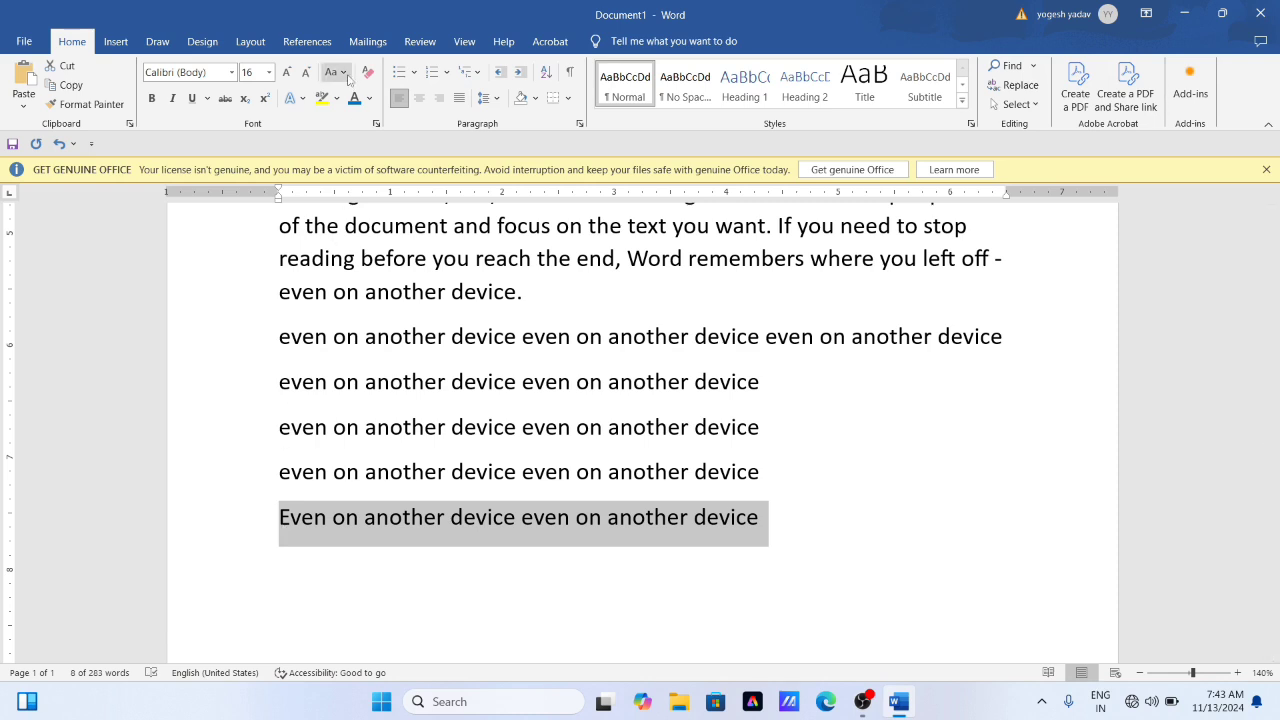
- Change the selected last line to UPPERCASE and back to lowercase
click(346, 76)
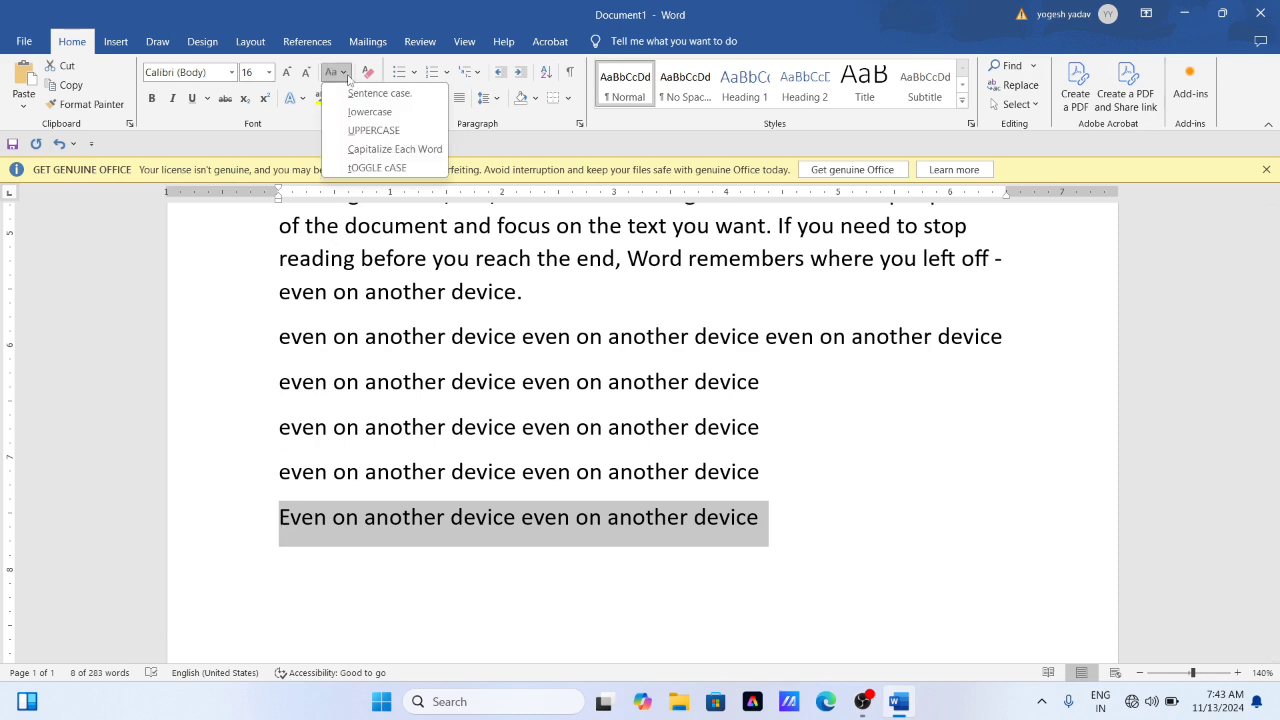
click(381, 133)
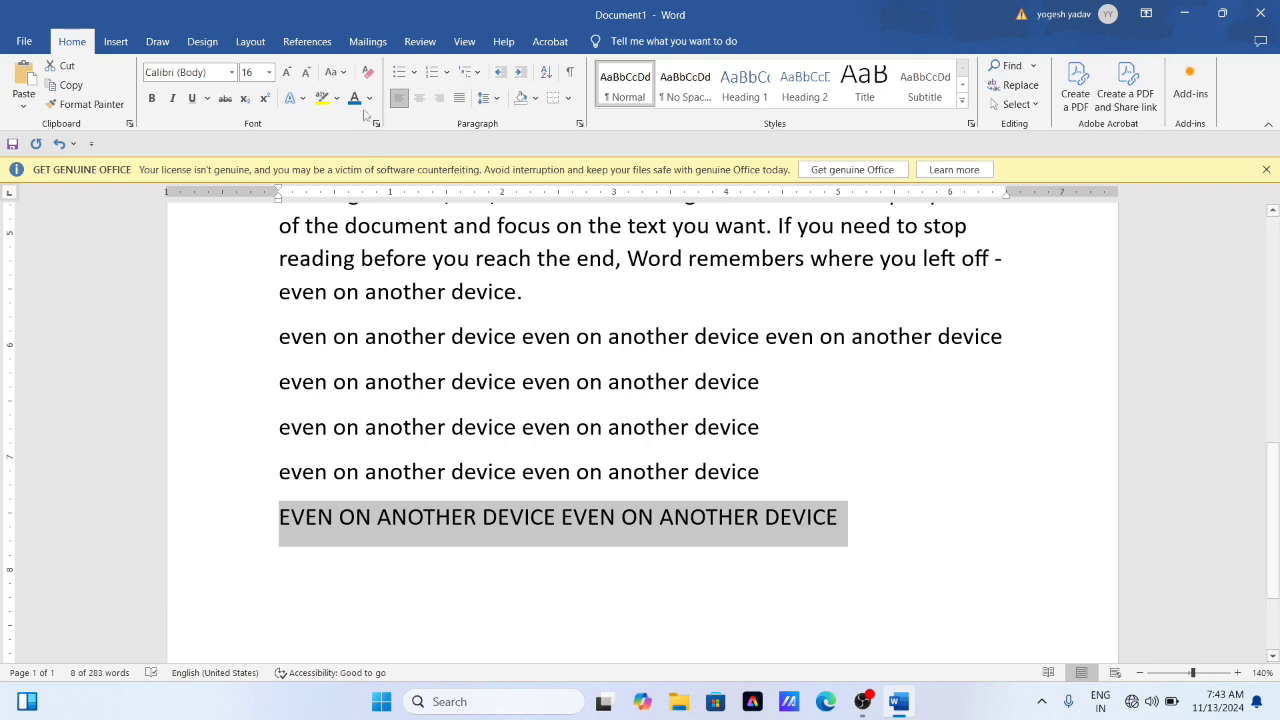
click(343, 73)
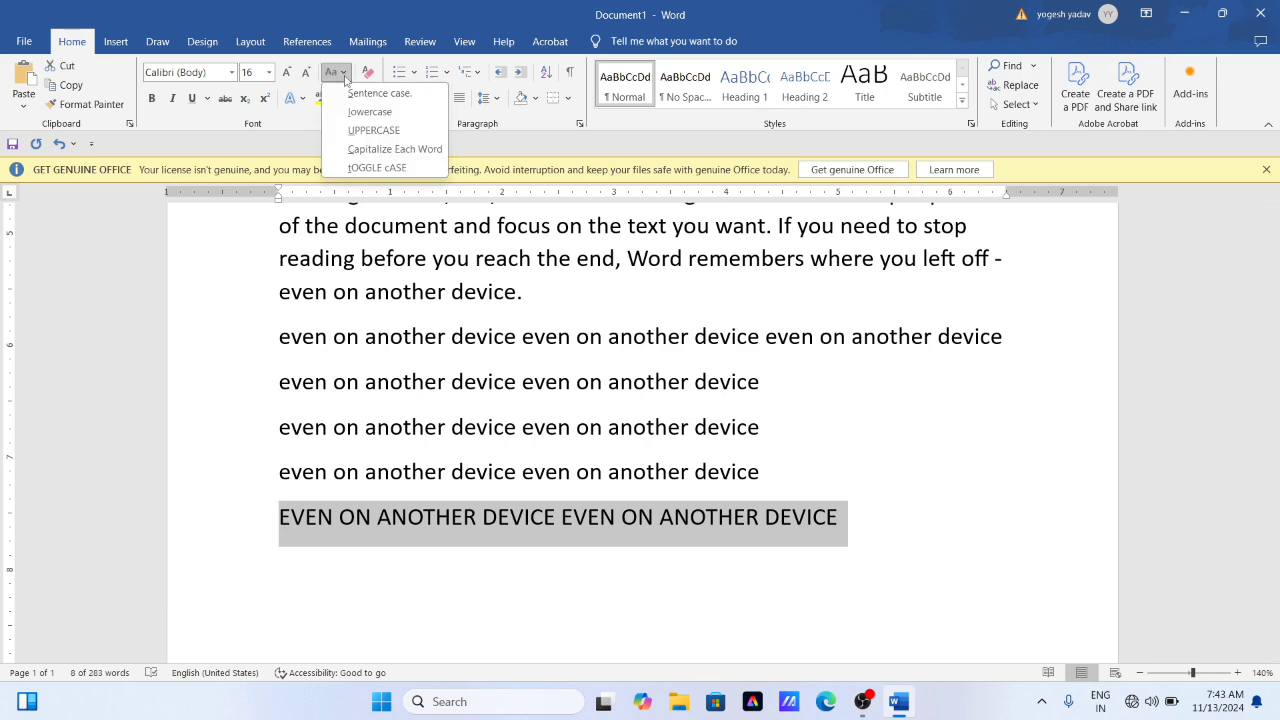
click(369, 112)
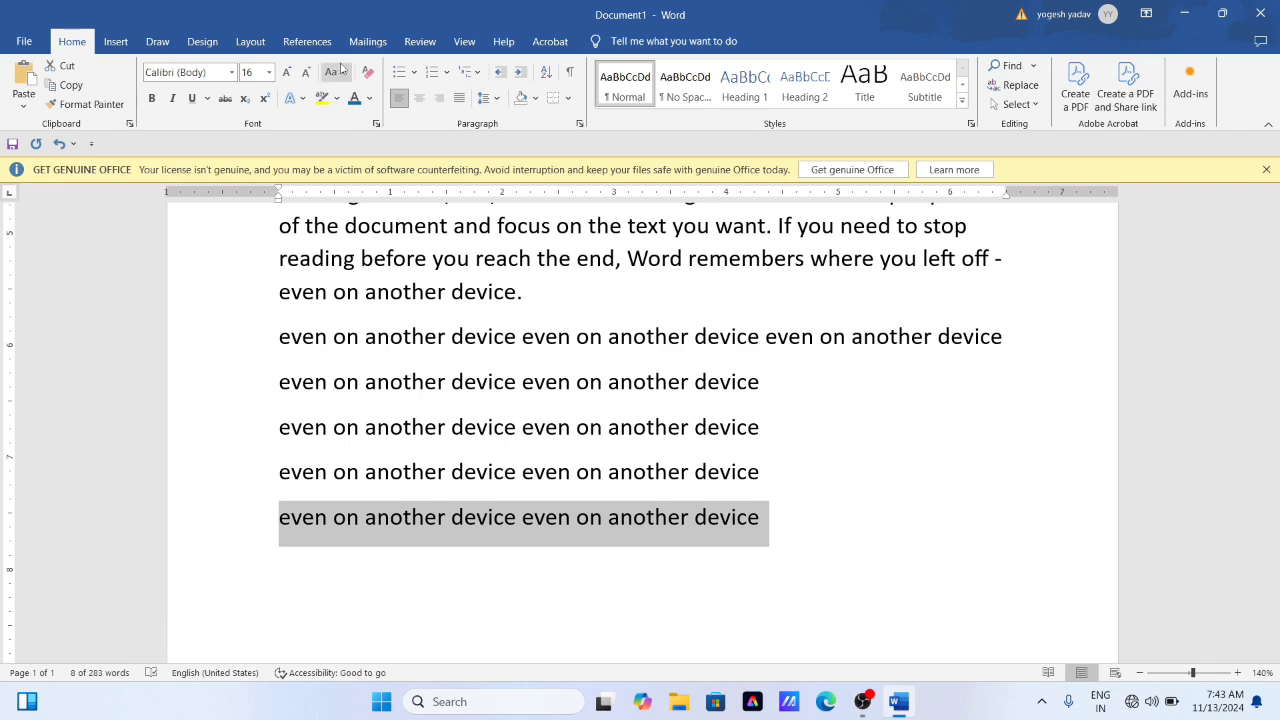
- Apply Capitalize Each Word to the selected last line and follow it with tOGGLE cASE
click(343, 71)
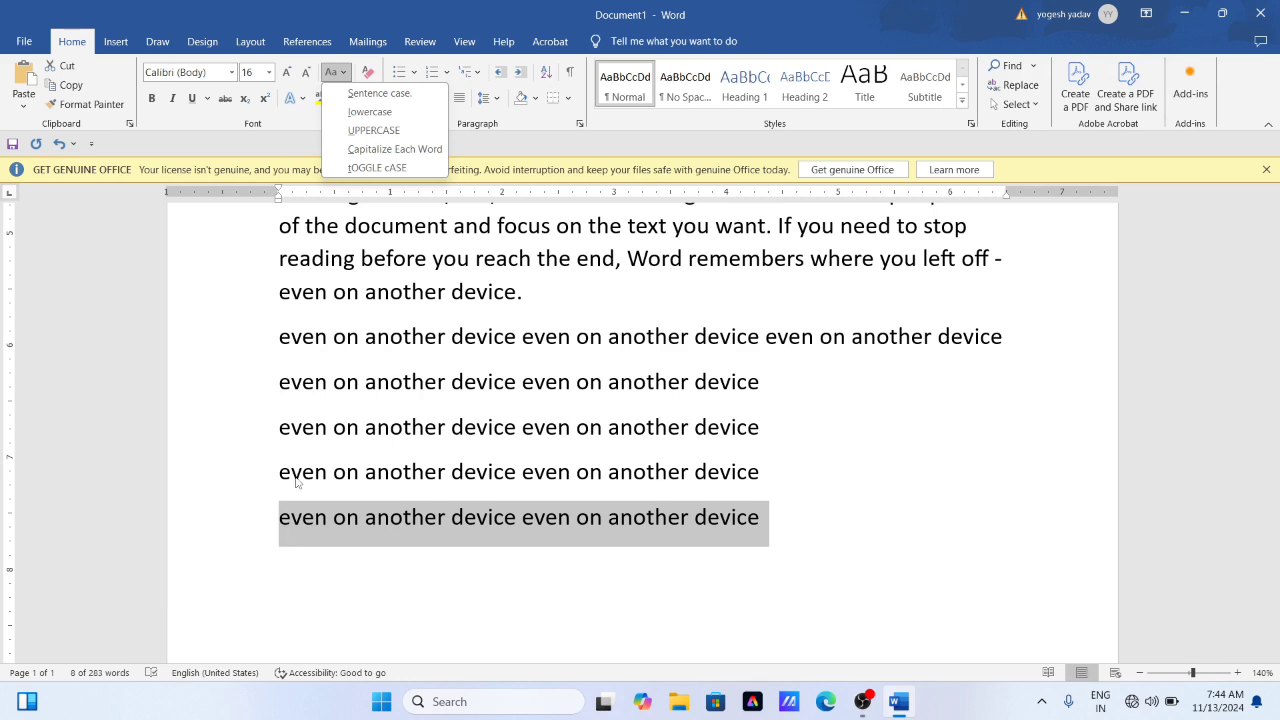
click(377, 150)
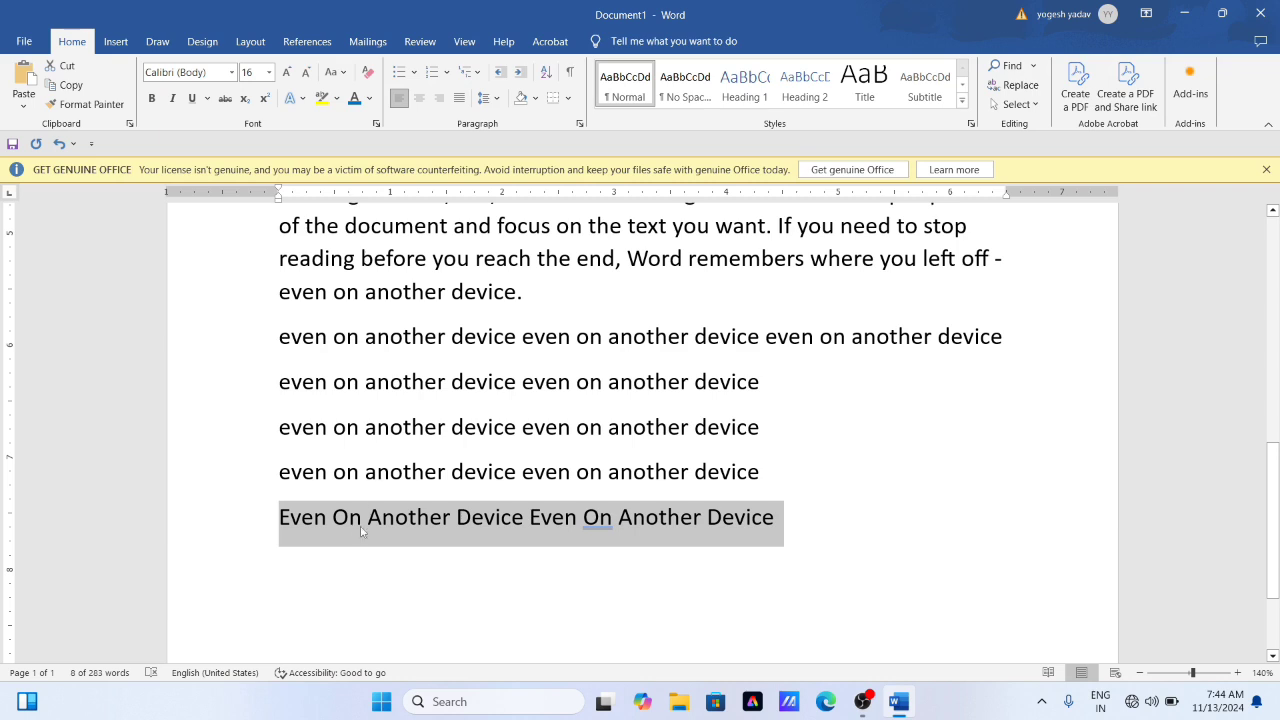
click(346, 73)
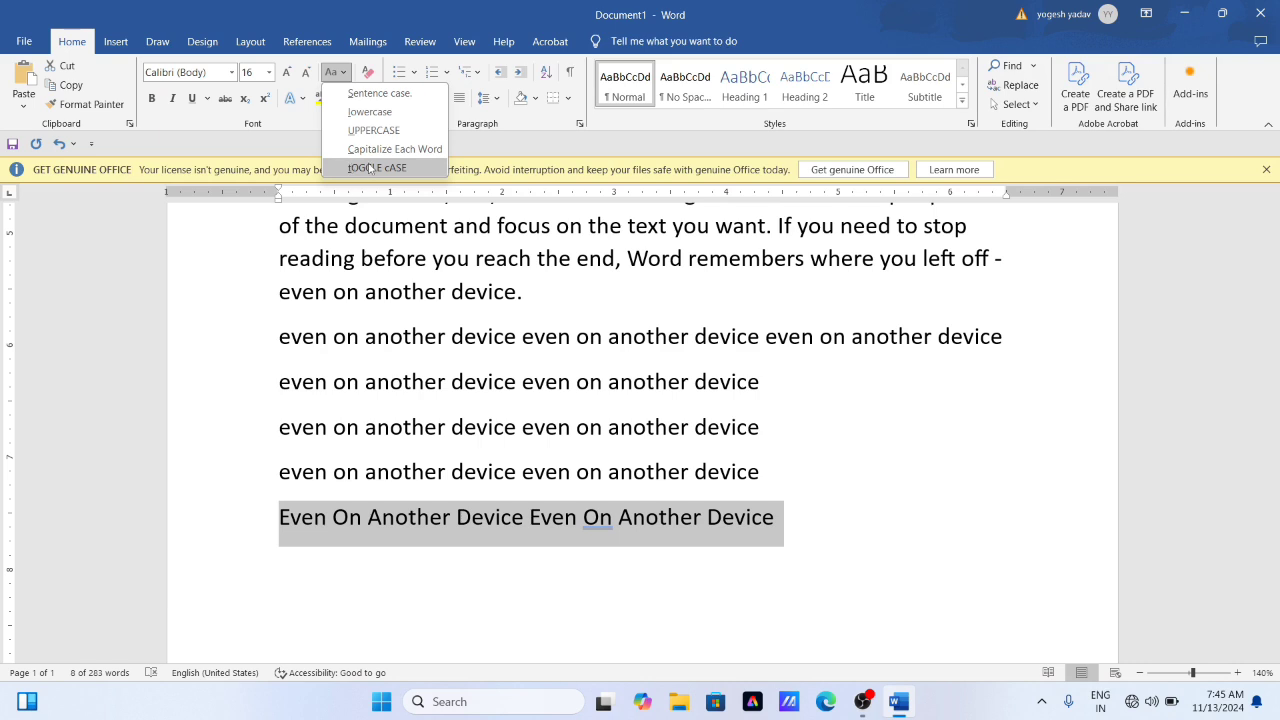
click(369, 168)
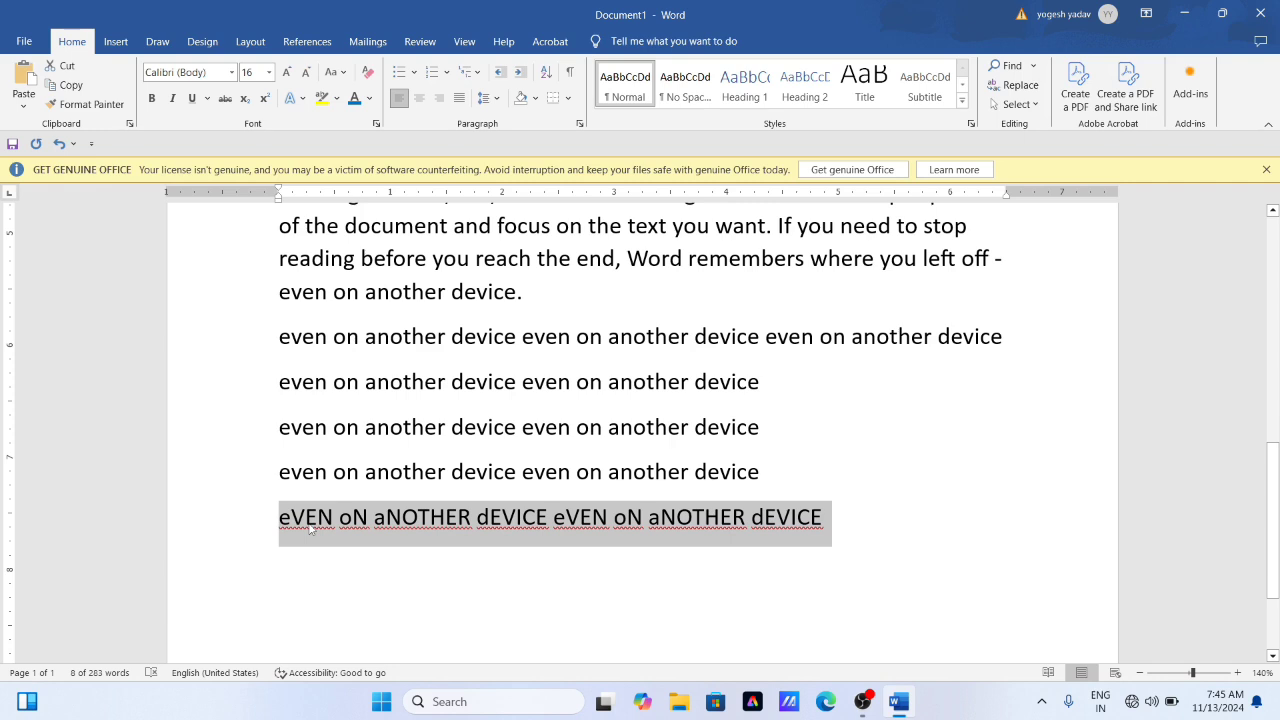
click(338, 73)
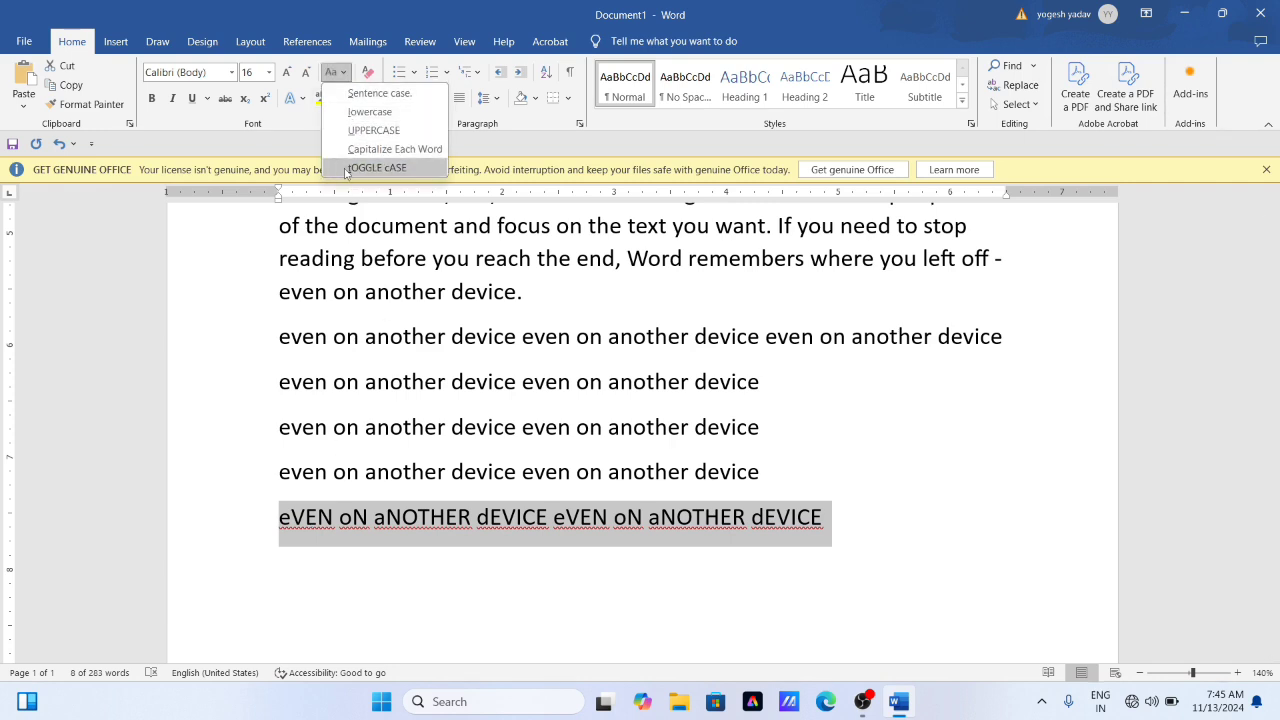
key(Escape)
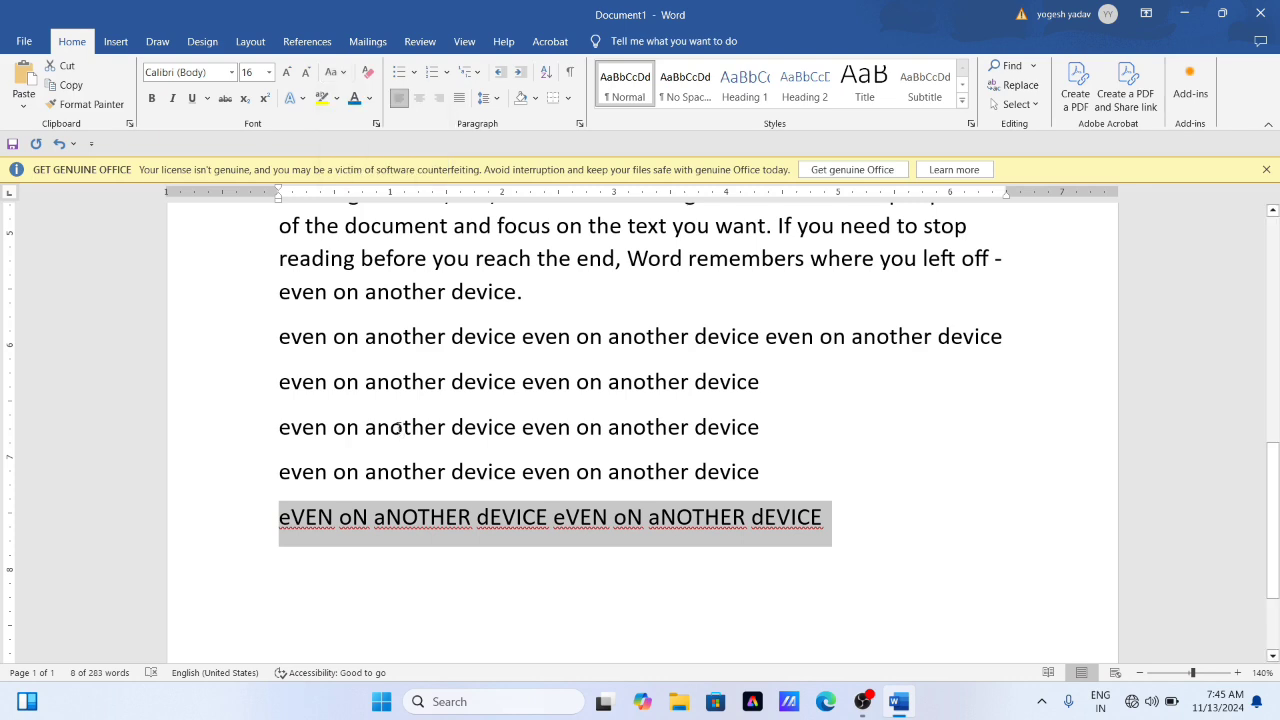
click(343, 73)
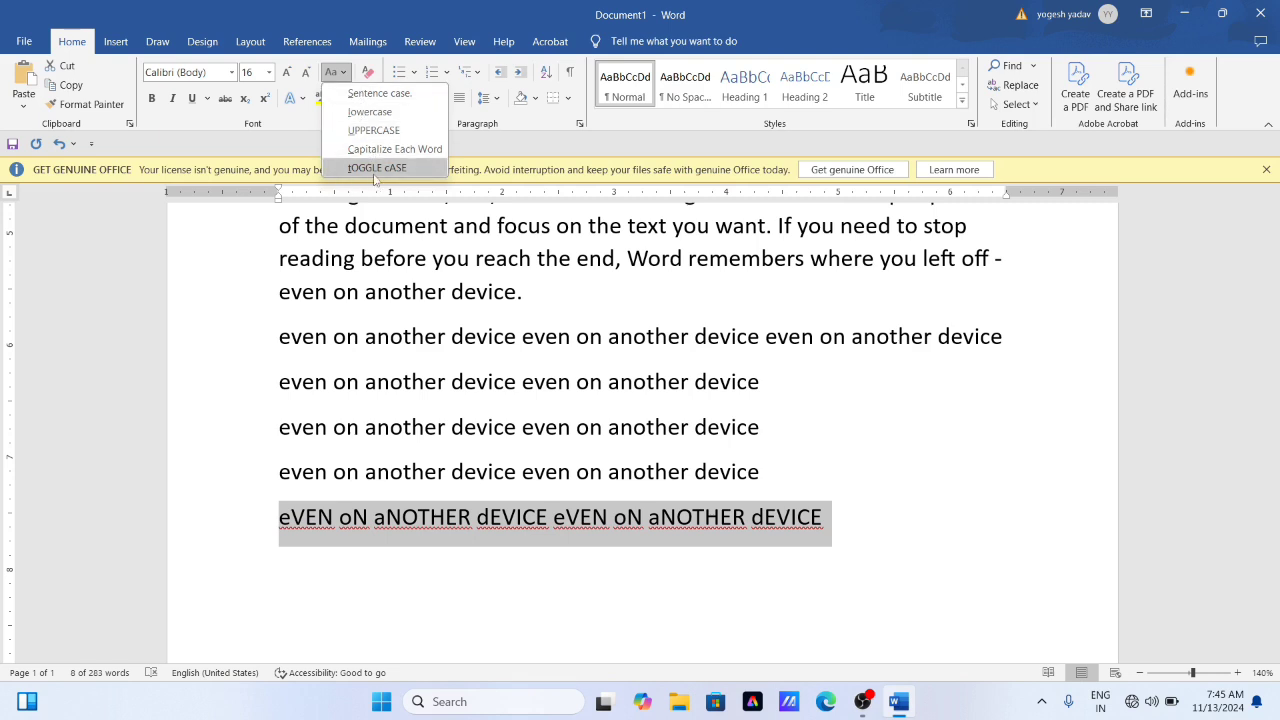
click(396, 345)
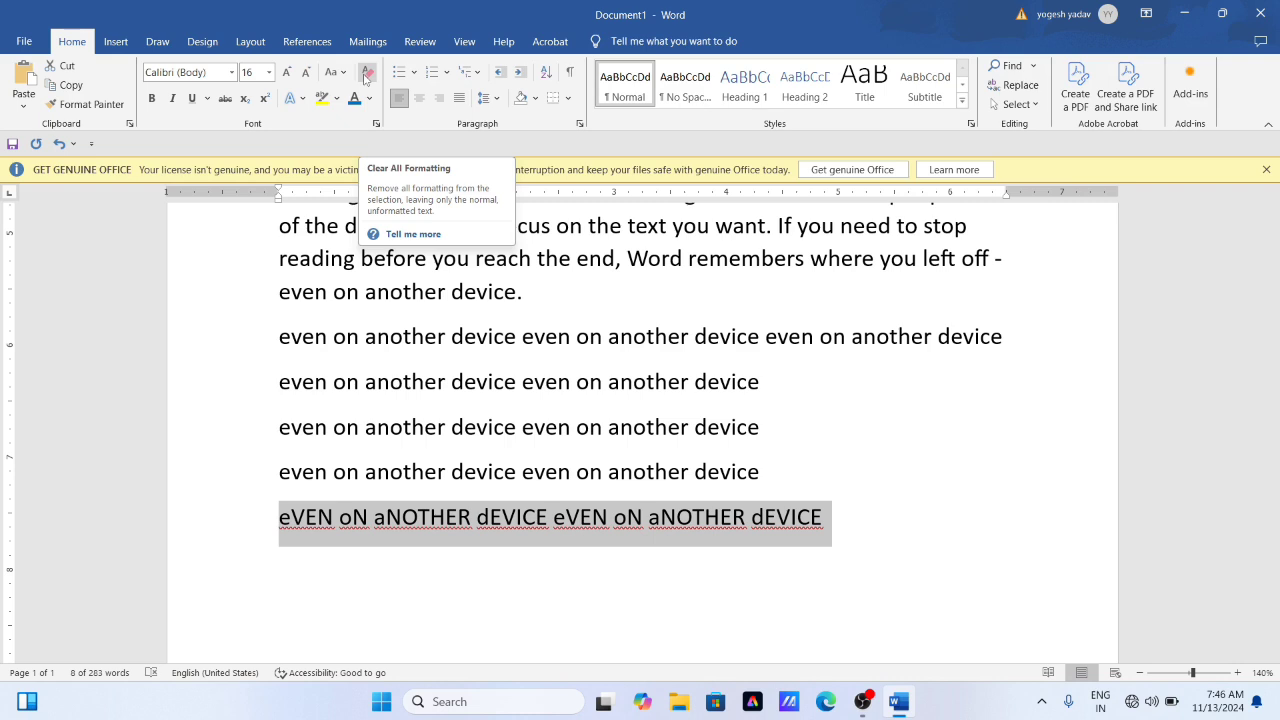
click(345, 338)
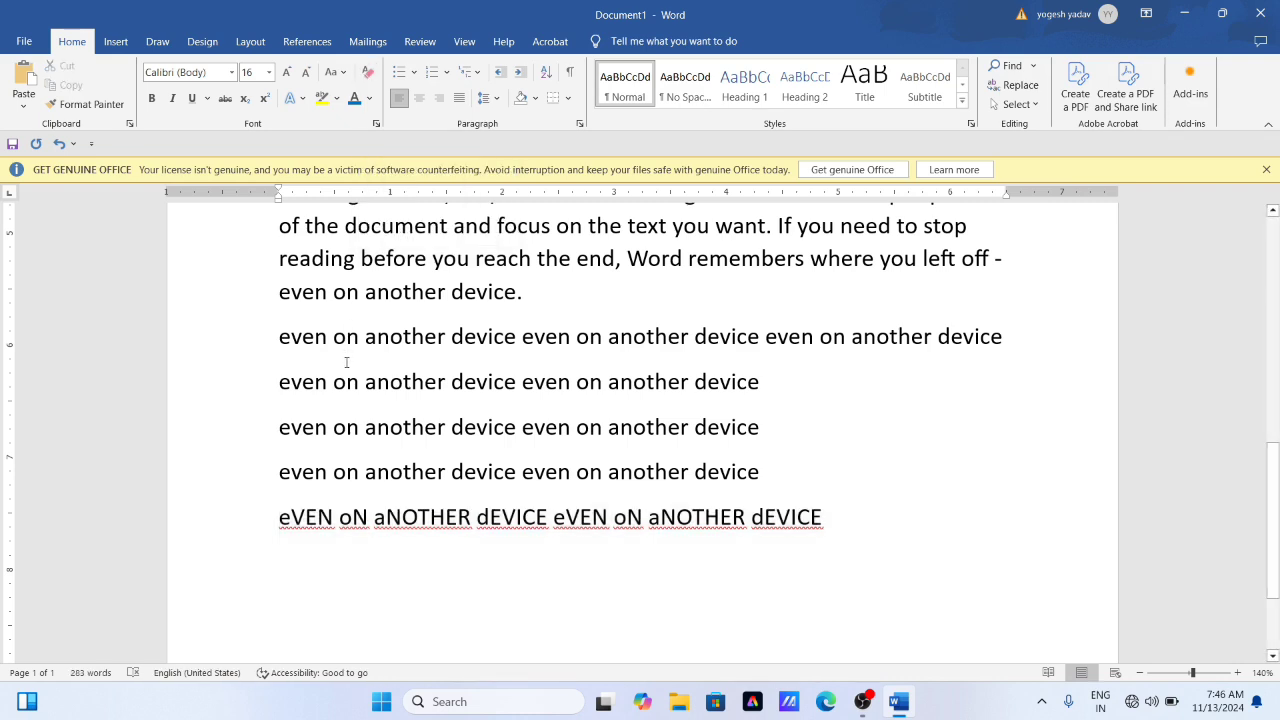
- Make the four "even on another device" lines above the toggled-case line bold and italic
scroll(346, 362, up, 1)
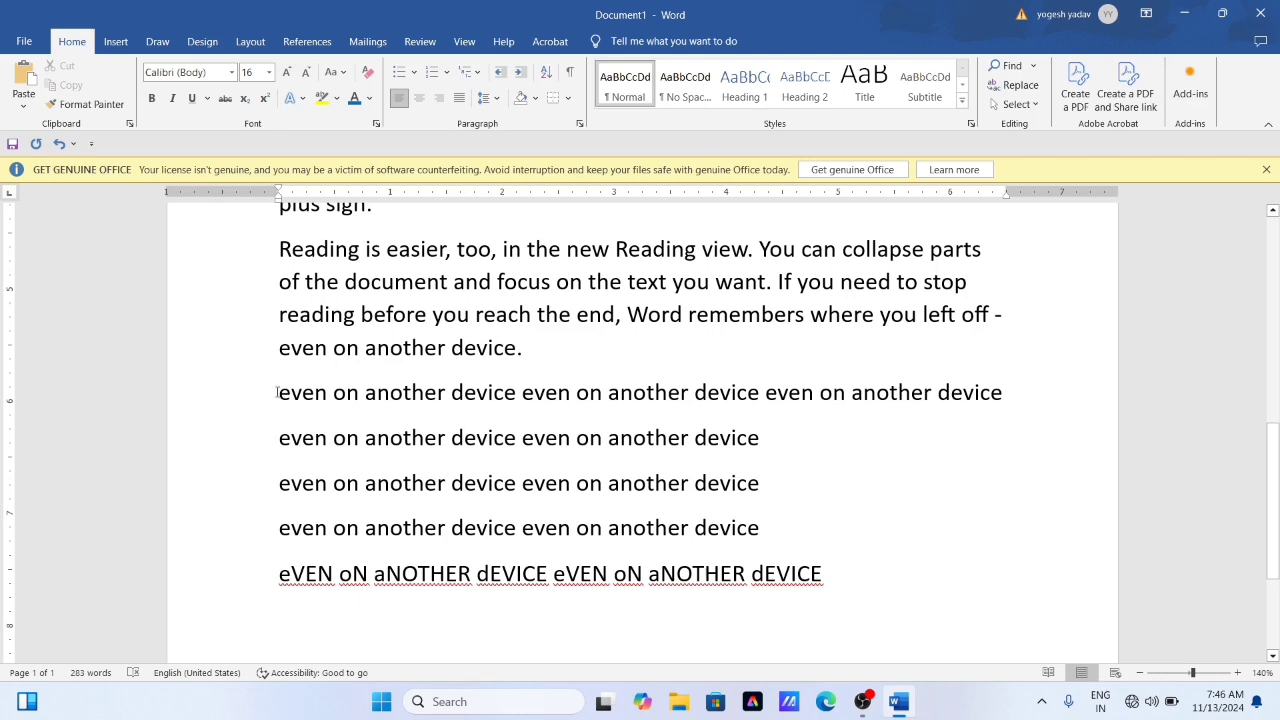
drag(277, 392, 761, 521)
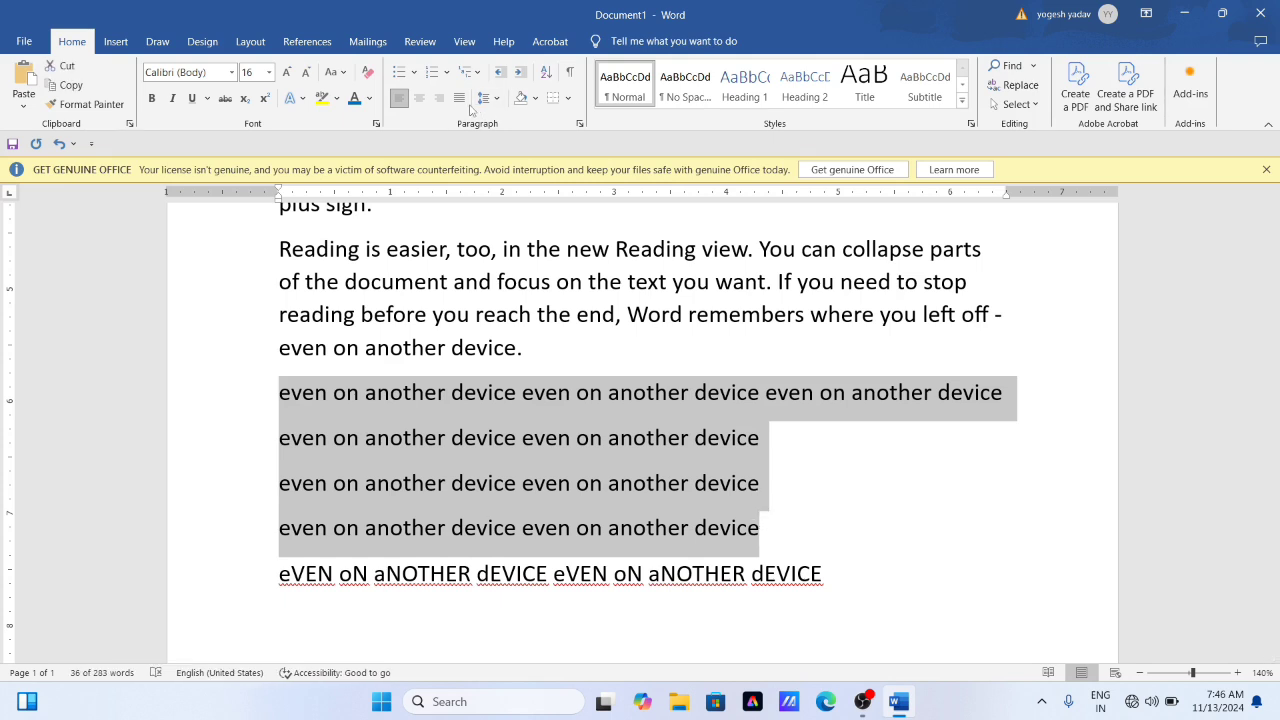
click(152, 98)
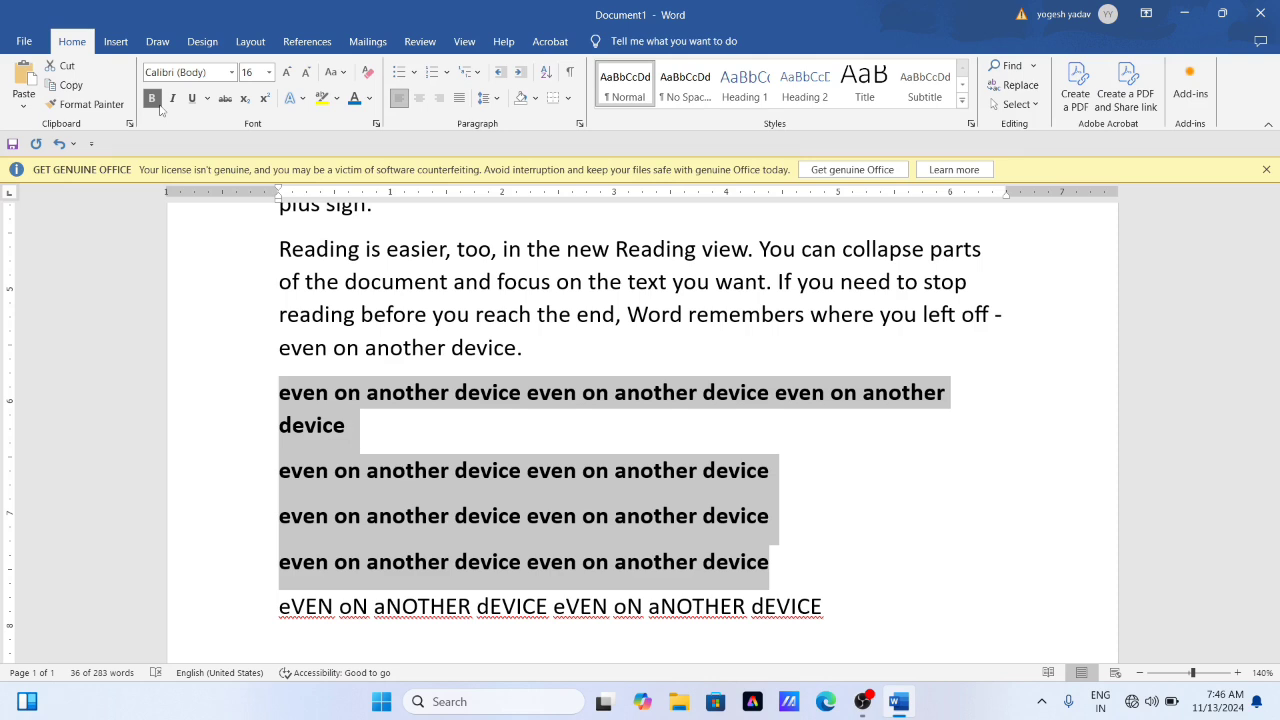
click(171, 102)
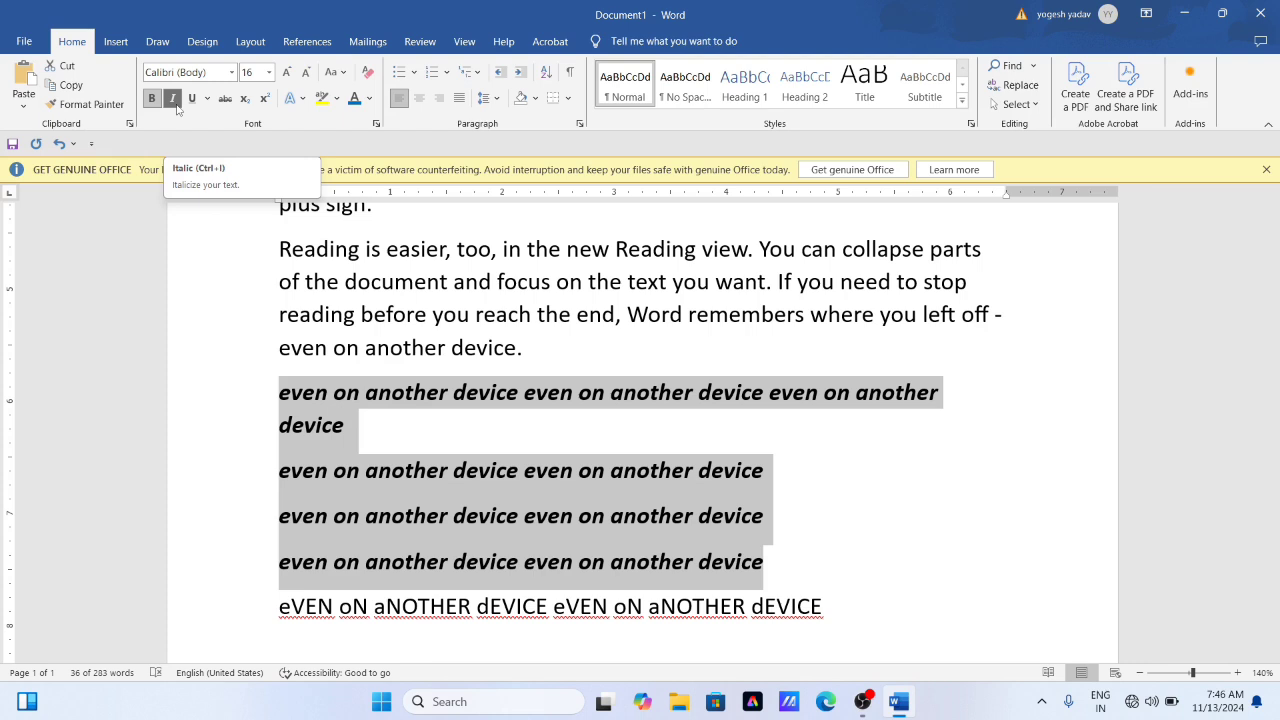
click(400, 487)
- Underline the Reading view paragraph's text from "reading before you reach the end" to "even on another device."
drag(279, 316, 536, 350)
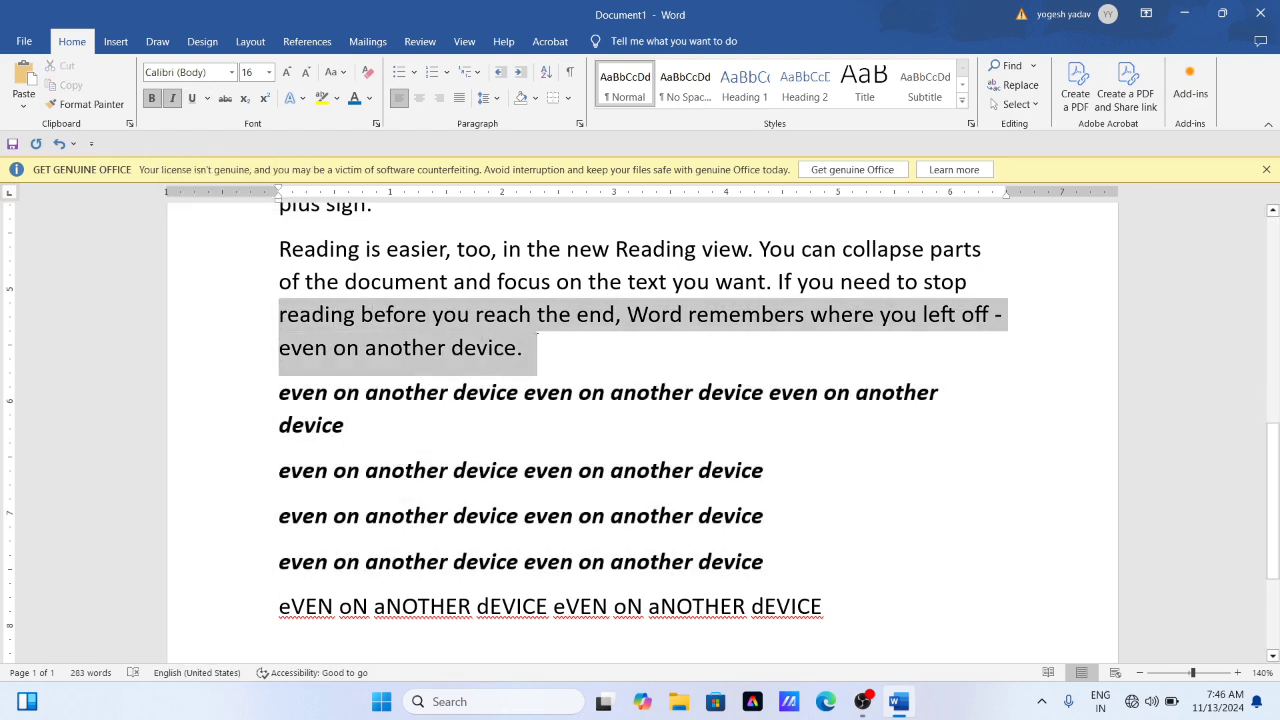
click(193, 100)
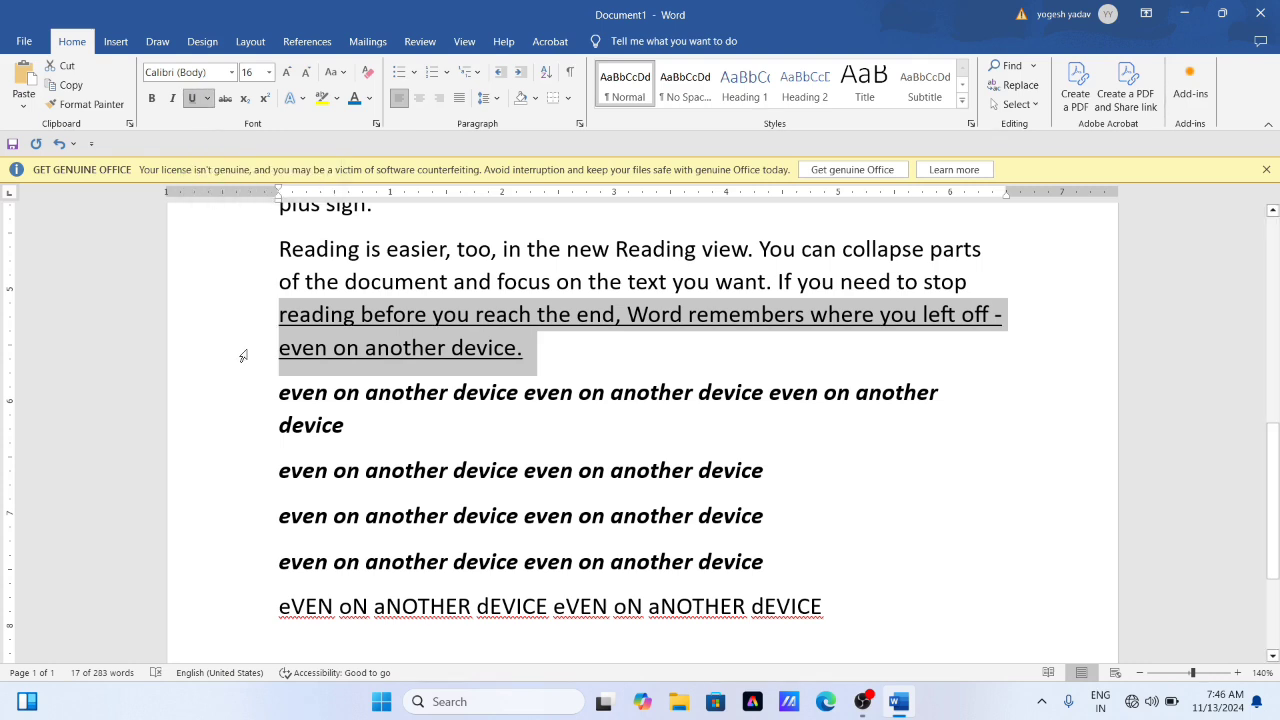
click(334, 350)
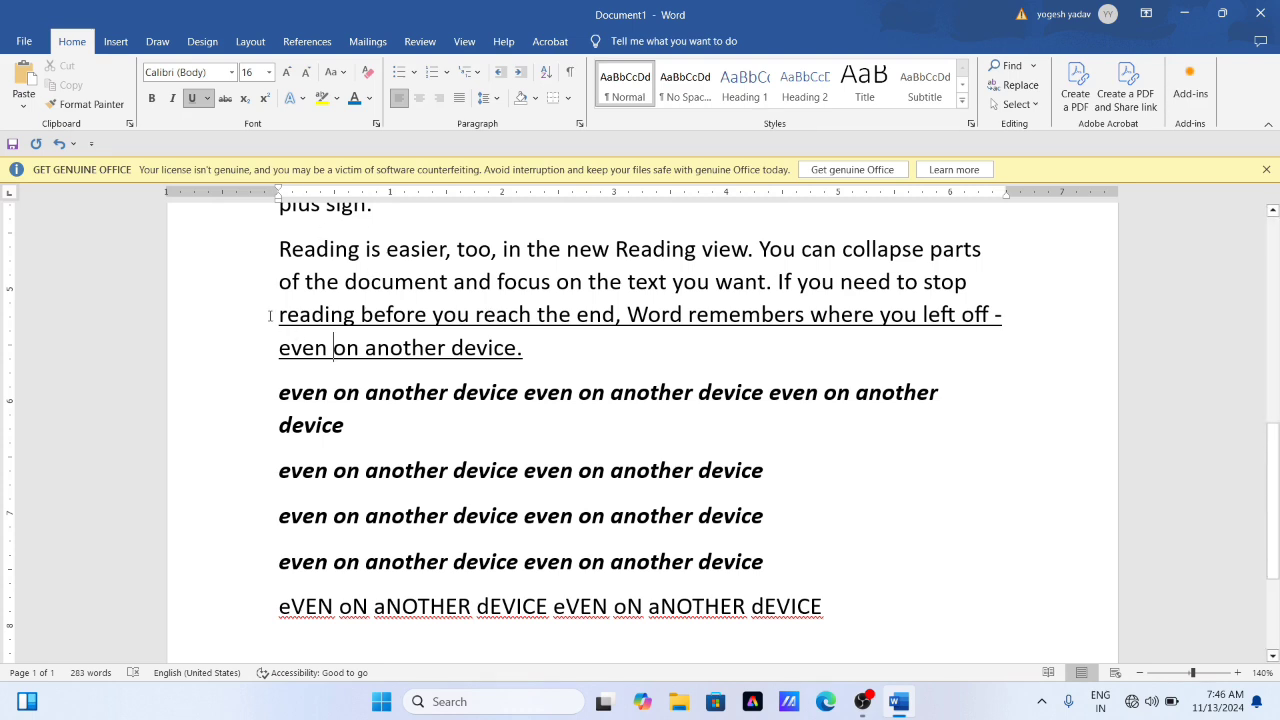
drag(279, 316, 500, 340)
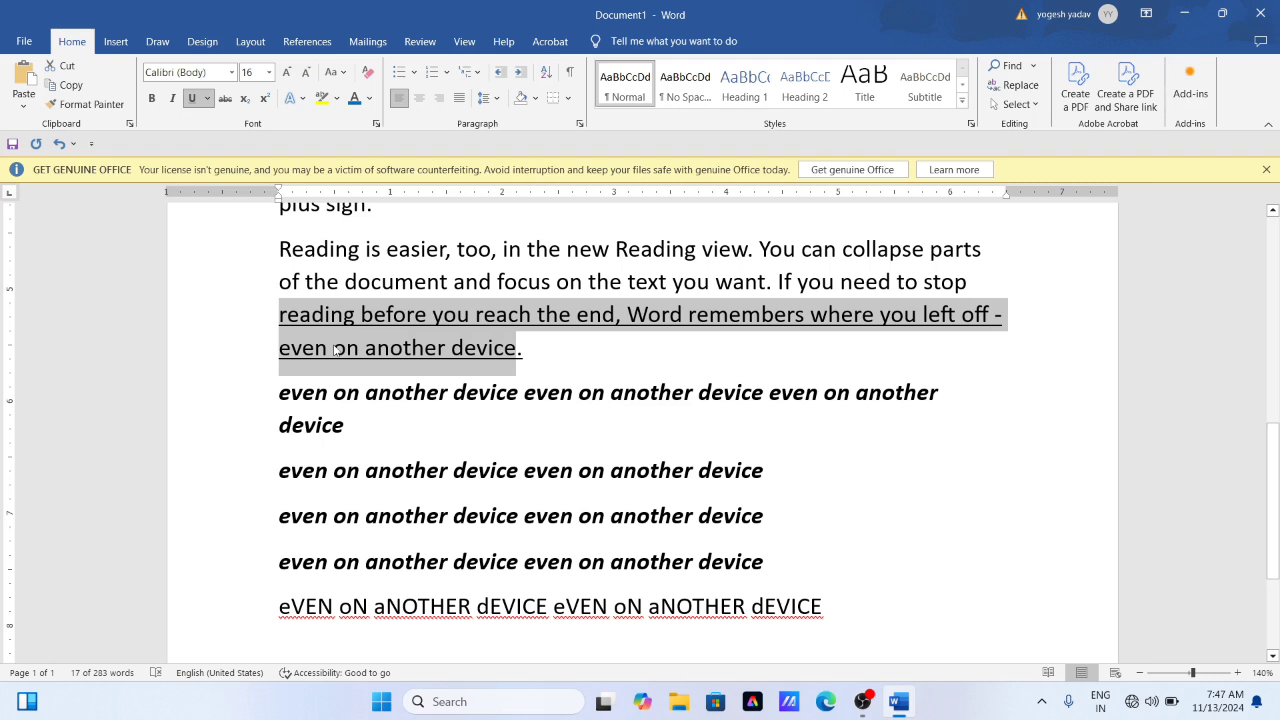
click(430, 393)
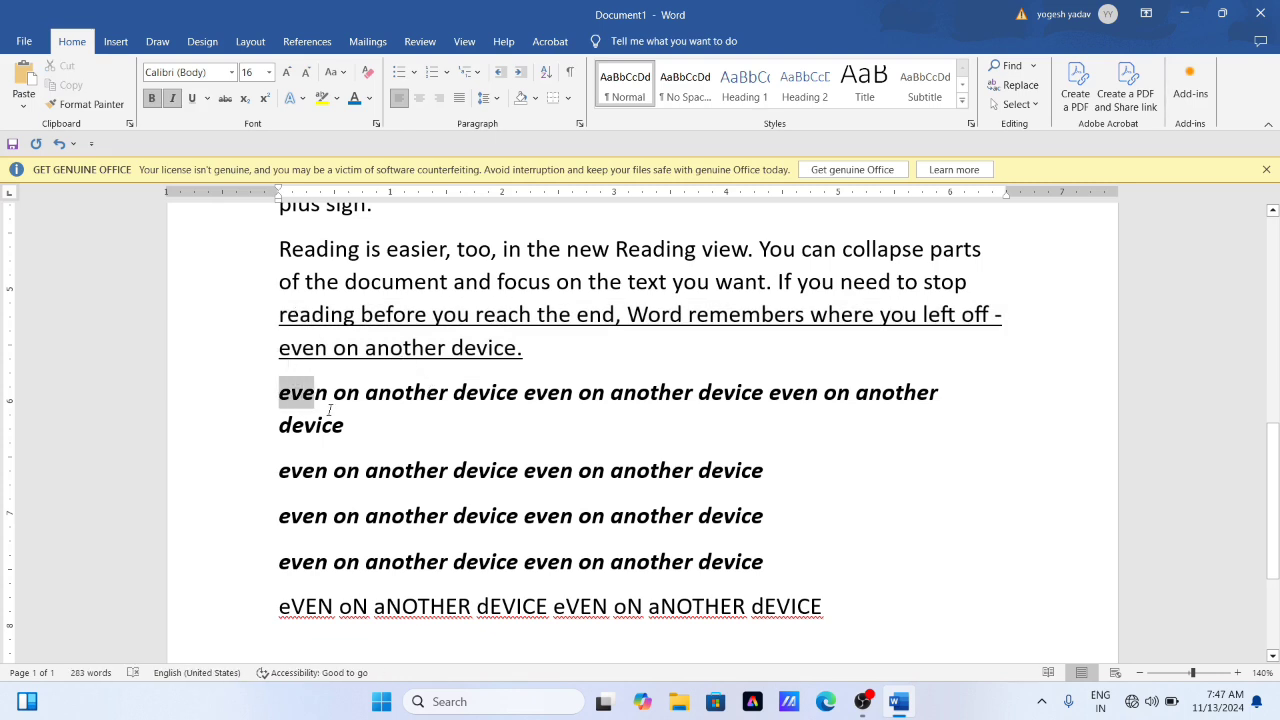
- Underline the first bold italic "even on another device" paragraph, the one that wraps over two lines
triple_click(281, 392)
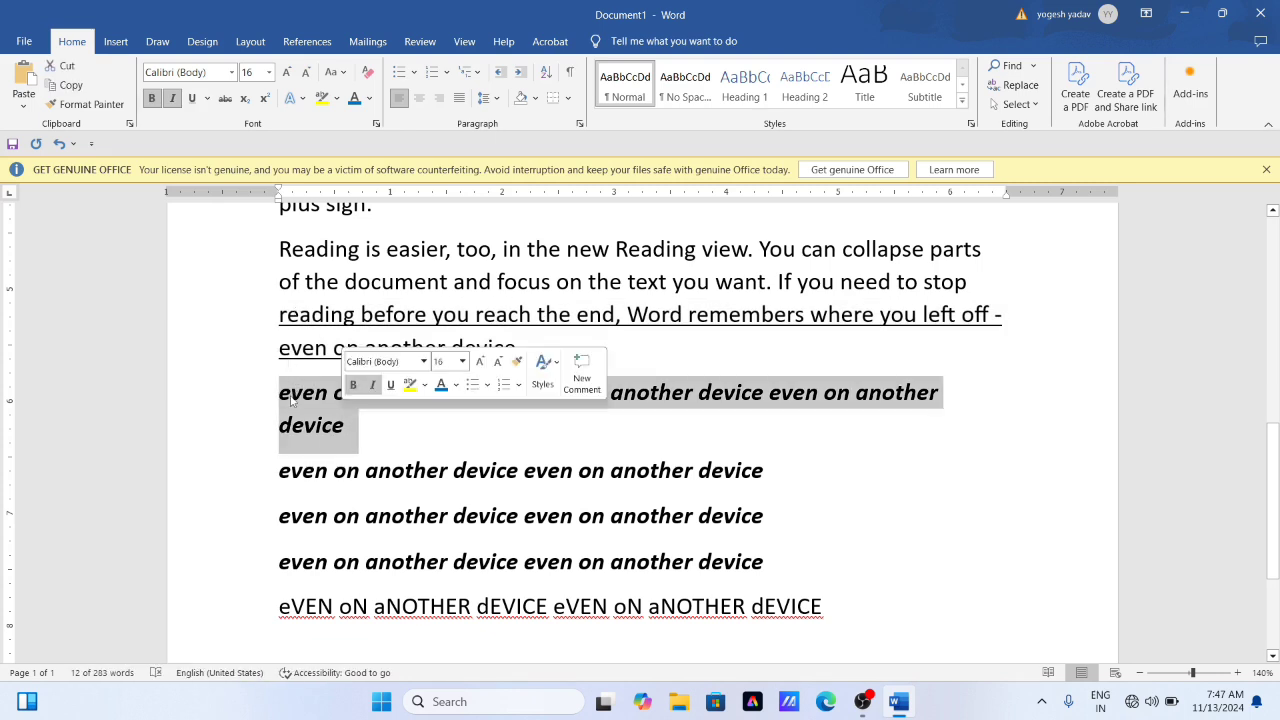
click(192, 98)
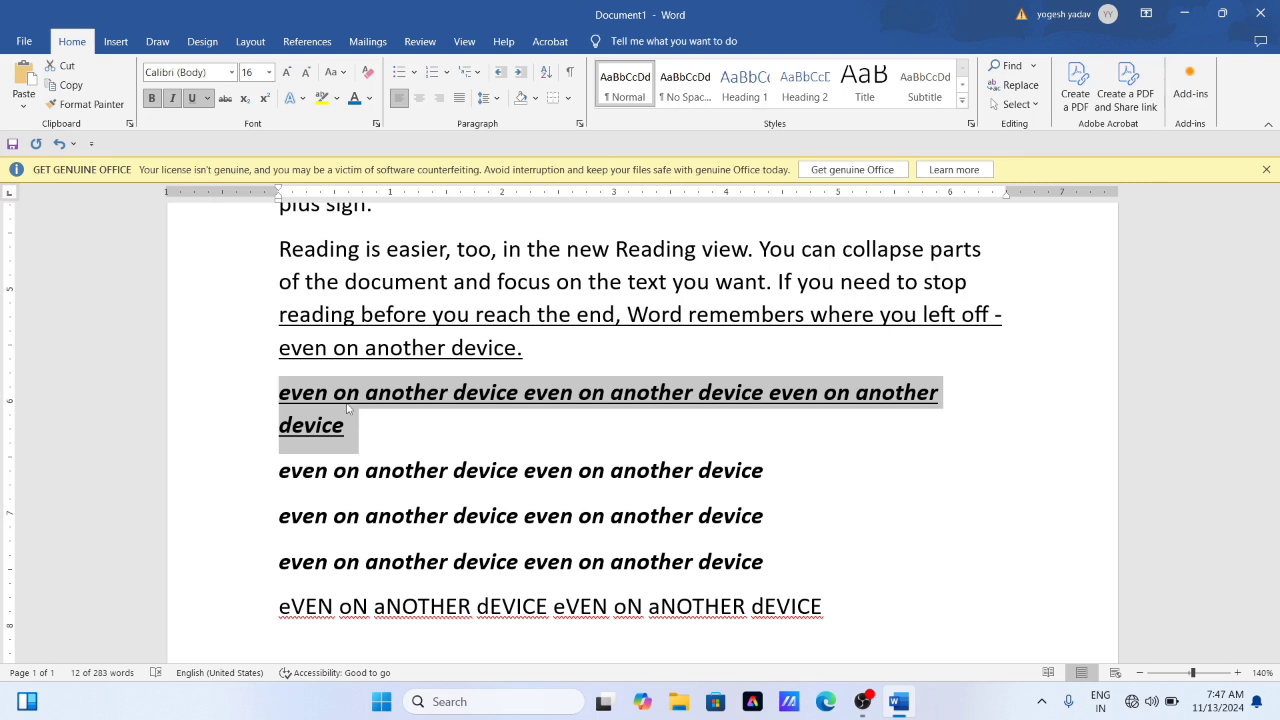
click(411, 413)
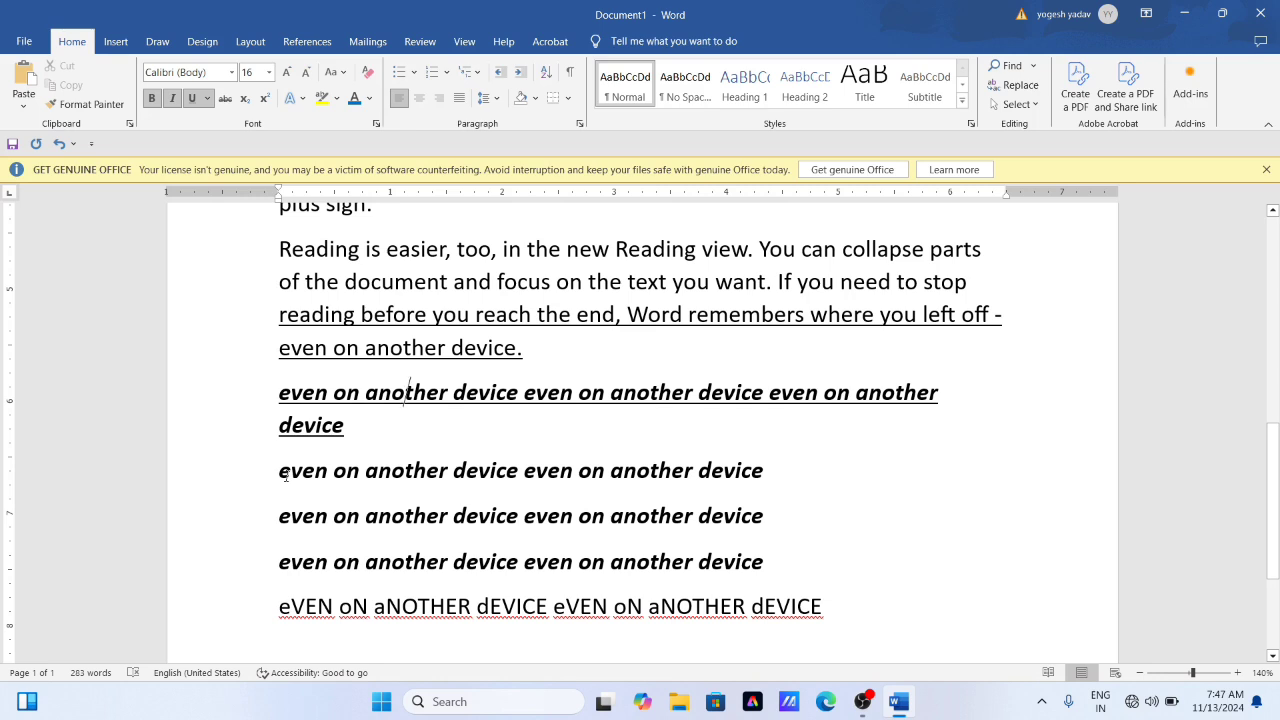
- Apply a double underline to the second bold italic "even on another device" line
drag(280, 470, 787, 490)
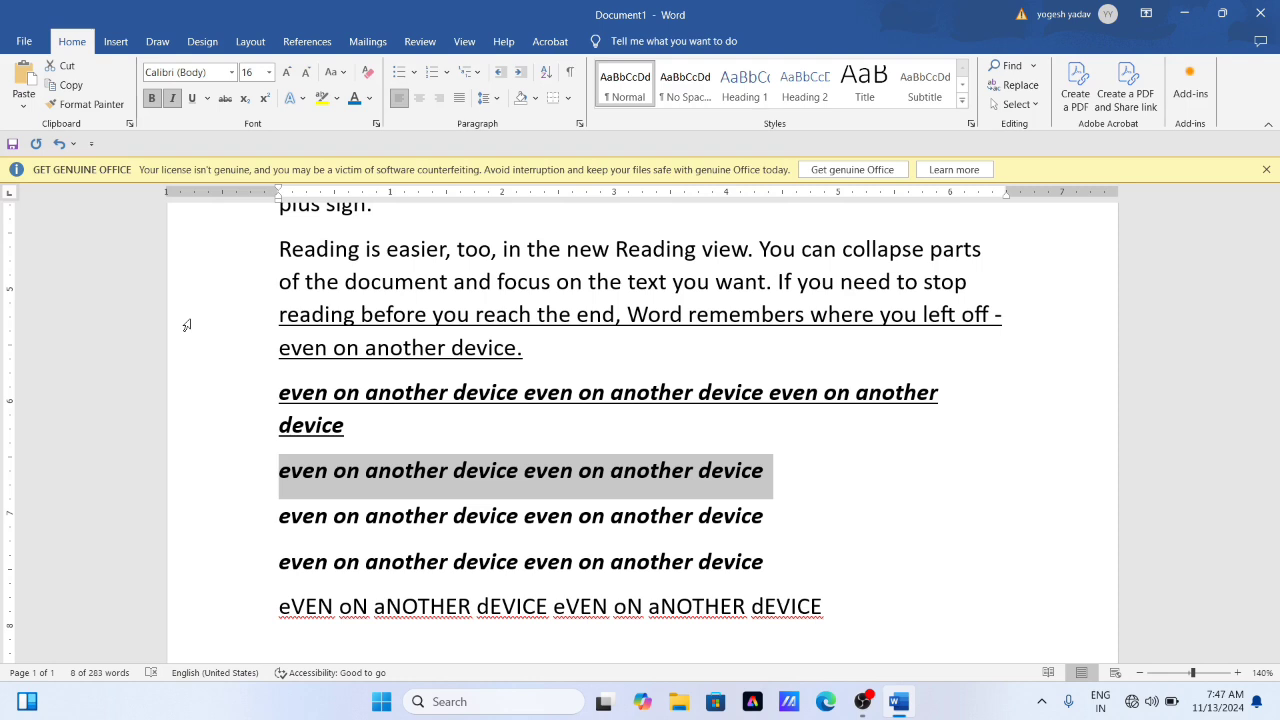
key(ctrl+u)
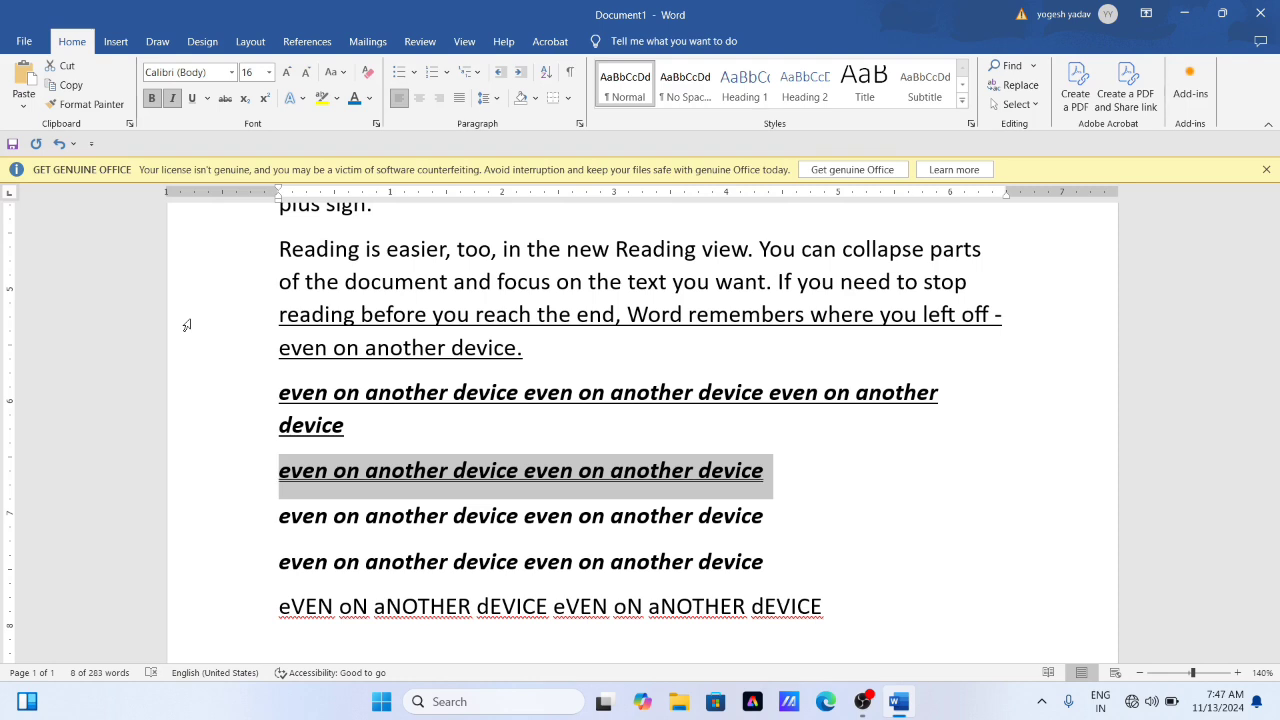
click(332, 515)
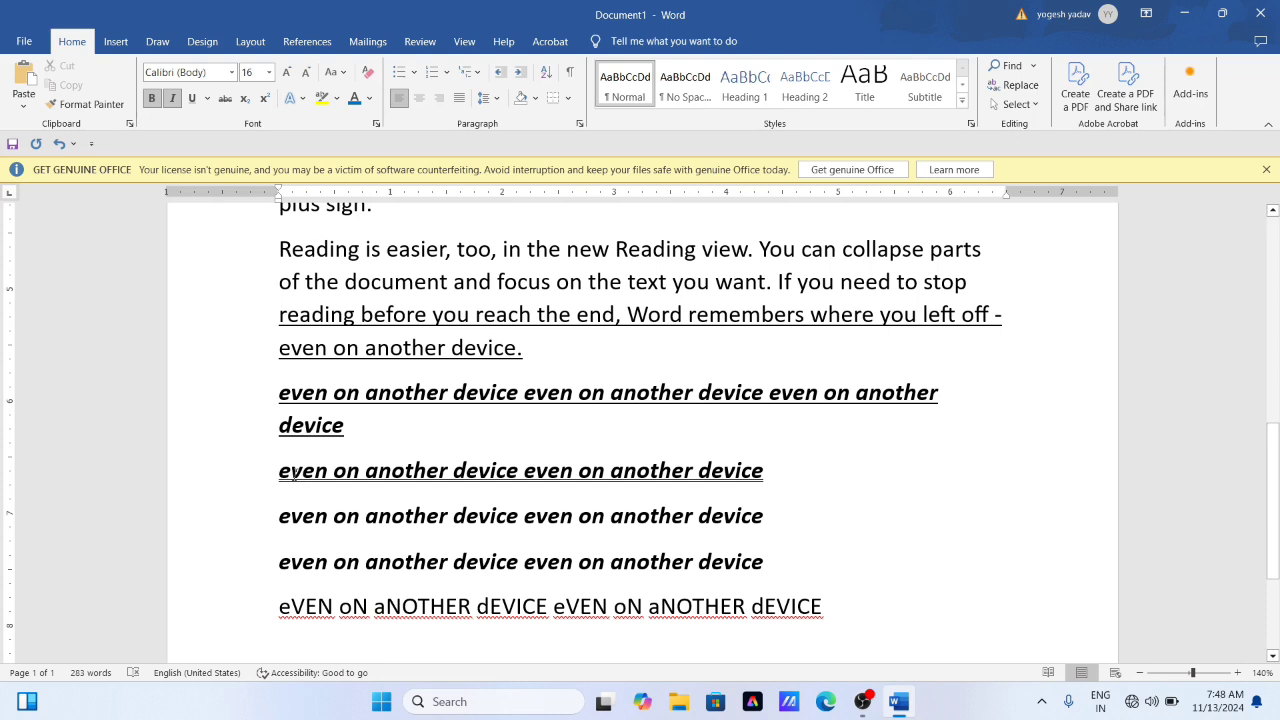
- Underline only the words, not the spaces, in the third bold italic "even on another device" line
scroll(314, 440, down, 1)
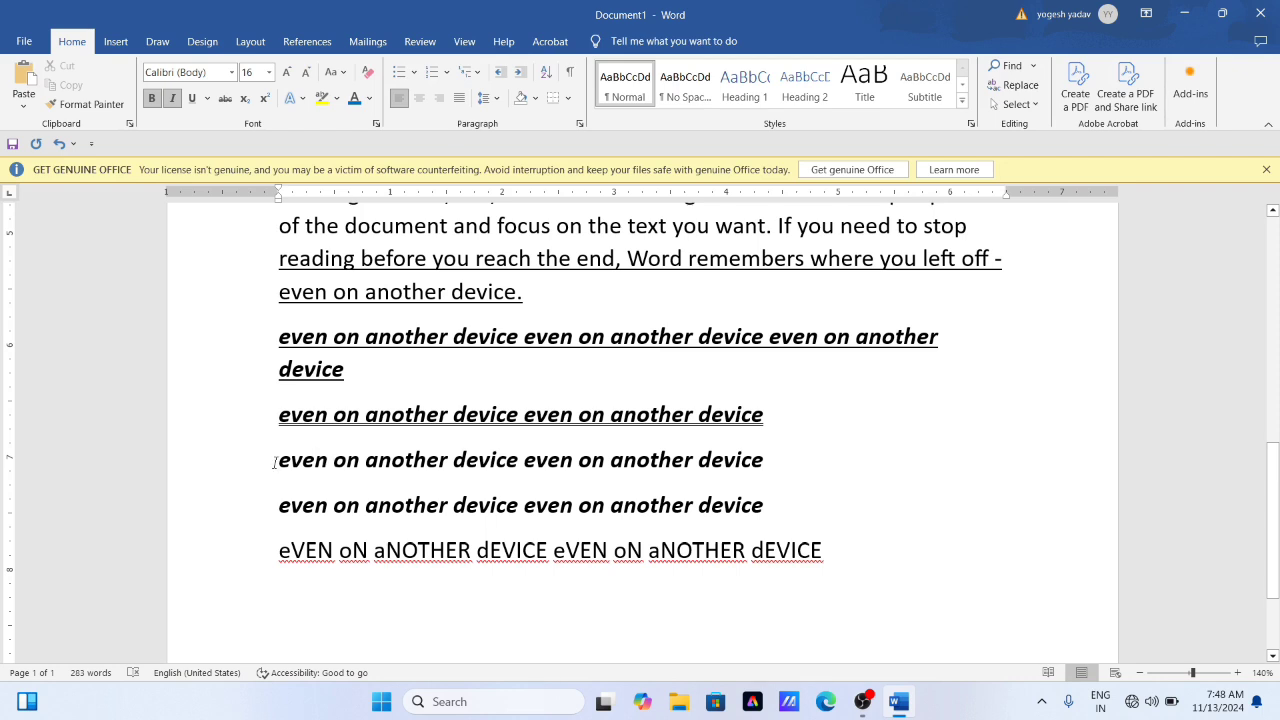
drag(274, 463, 774, 463)
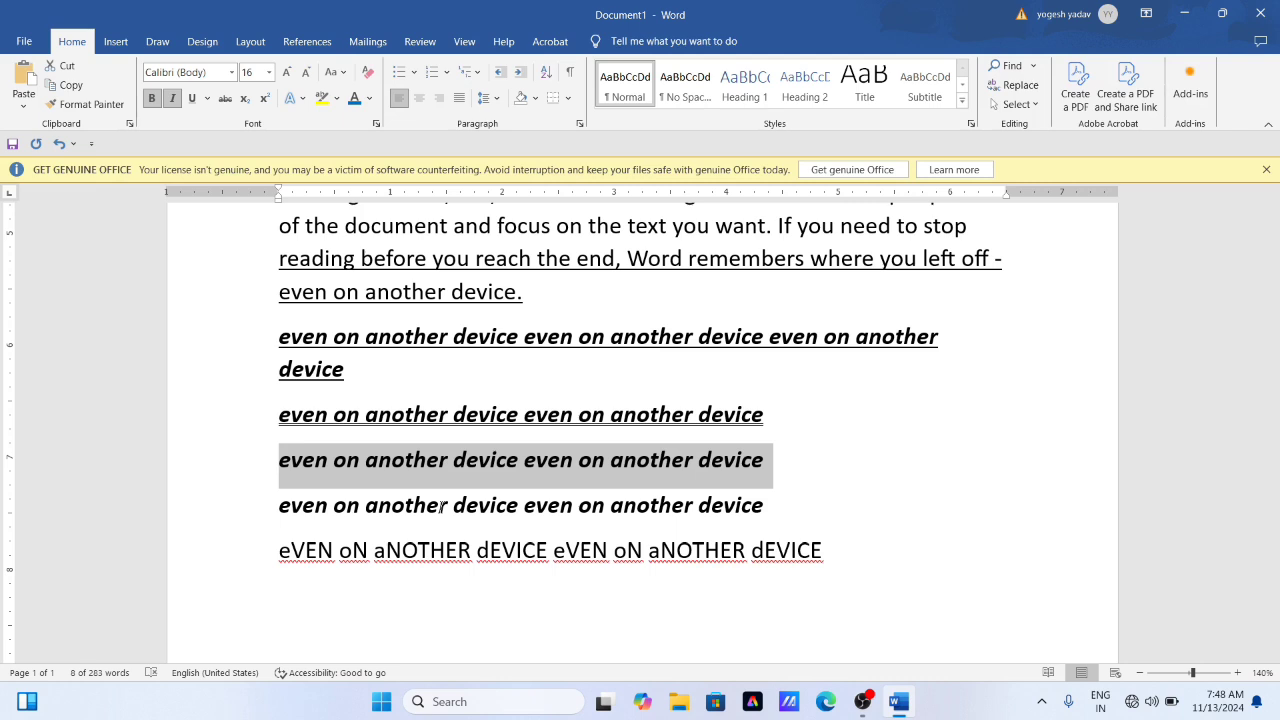
key(ctrl+shift+w)
click(519, 456)
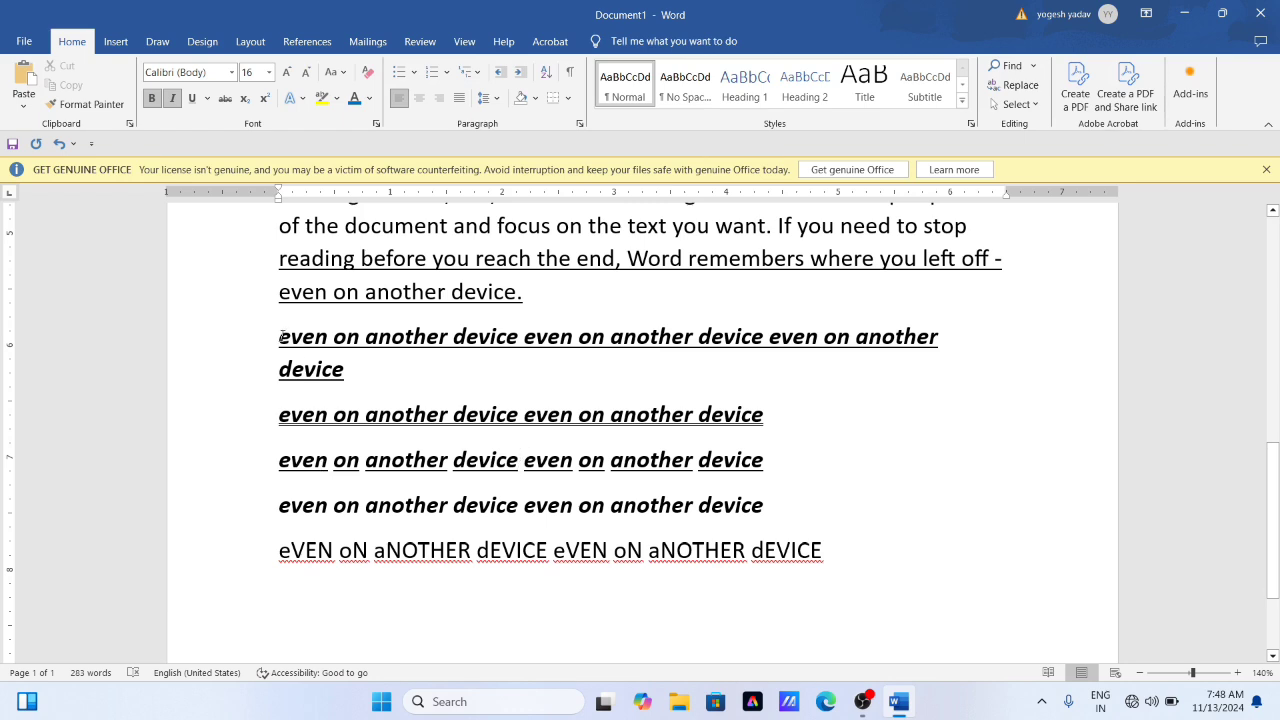
- Compare the single, double and words-only underlines on the three "even on another device" paragraphs
drag(279, 337, 366, 339)
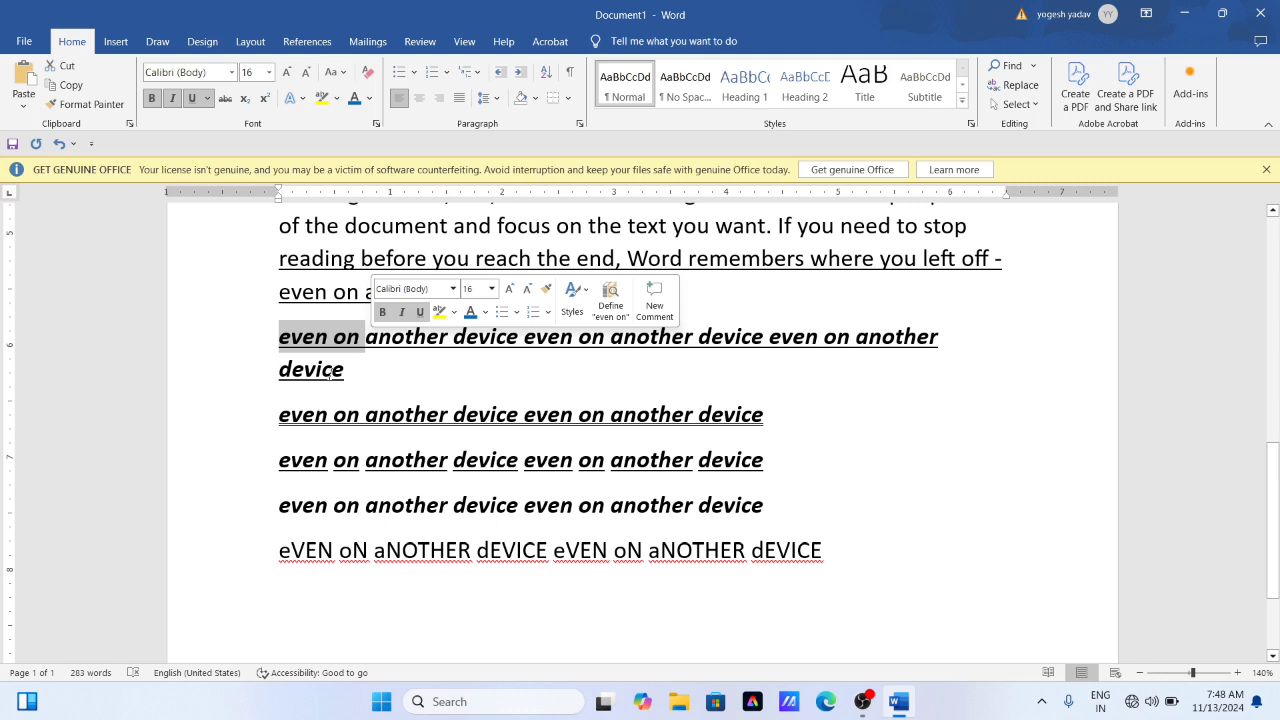
click(331, 337)
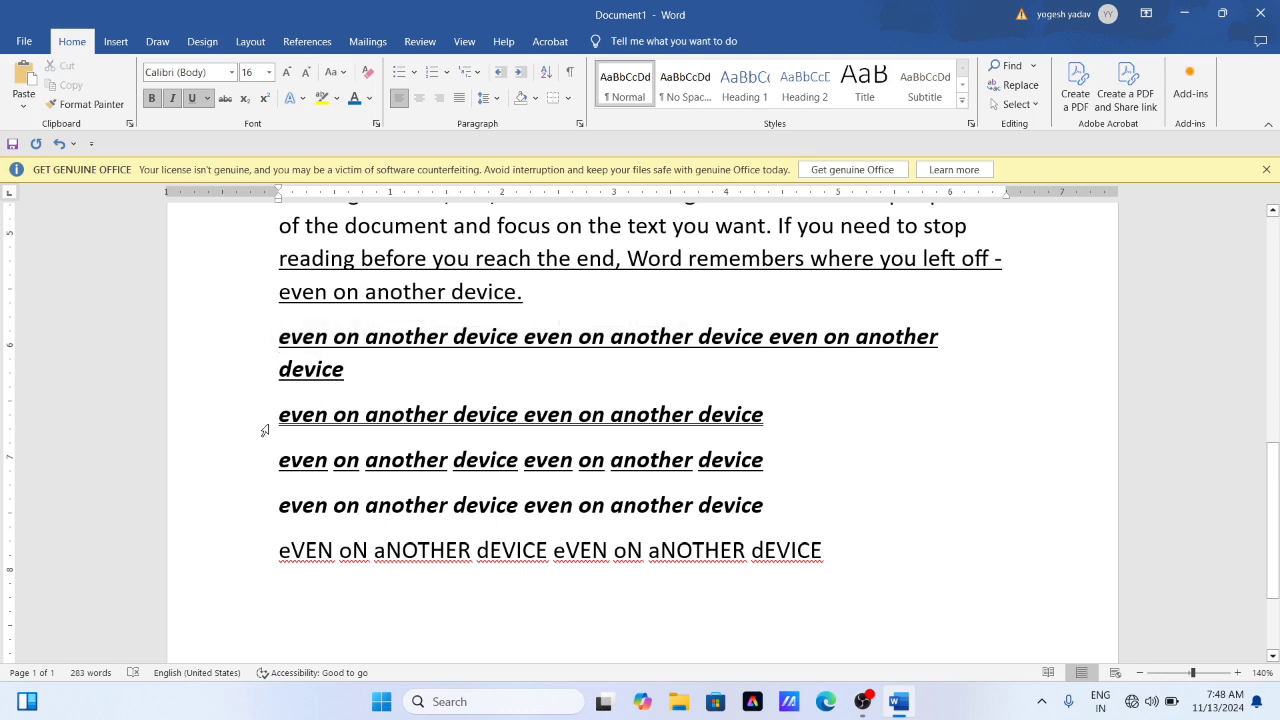
drag(281, 419, 471, 430)
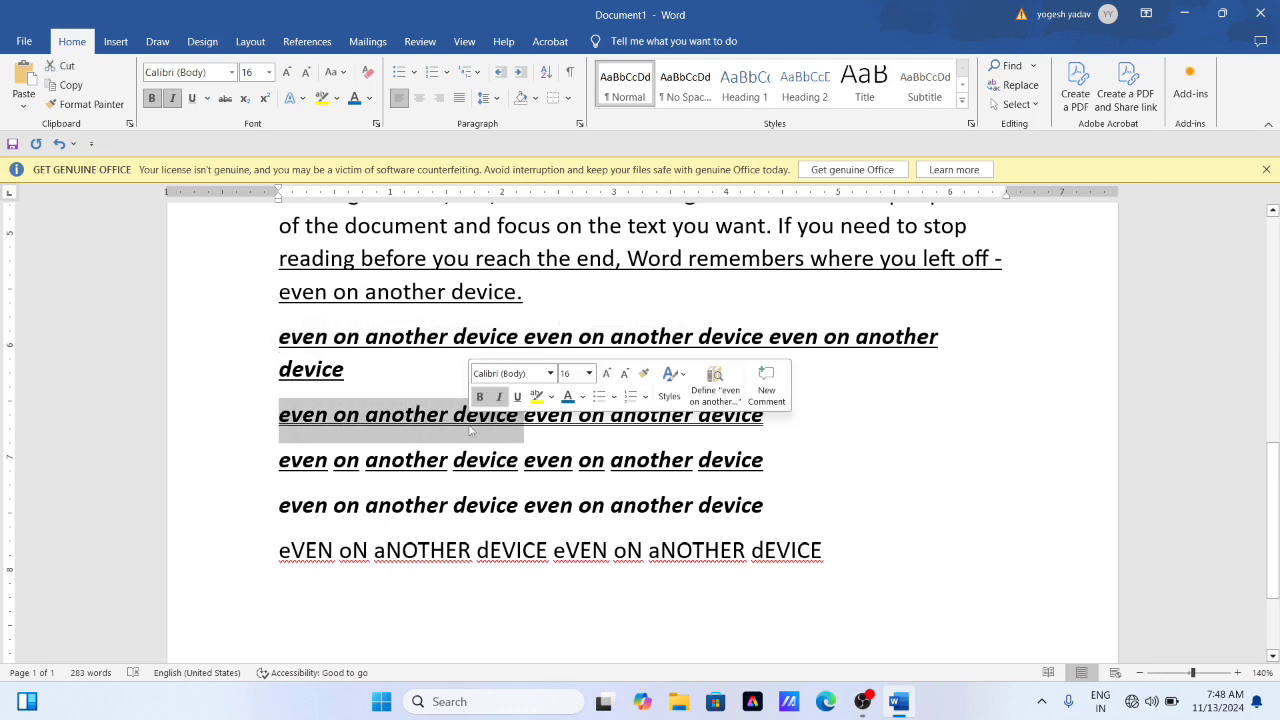
click(409, 460)
drag(281, 460, 432, 460)
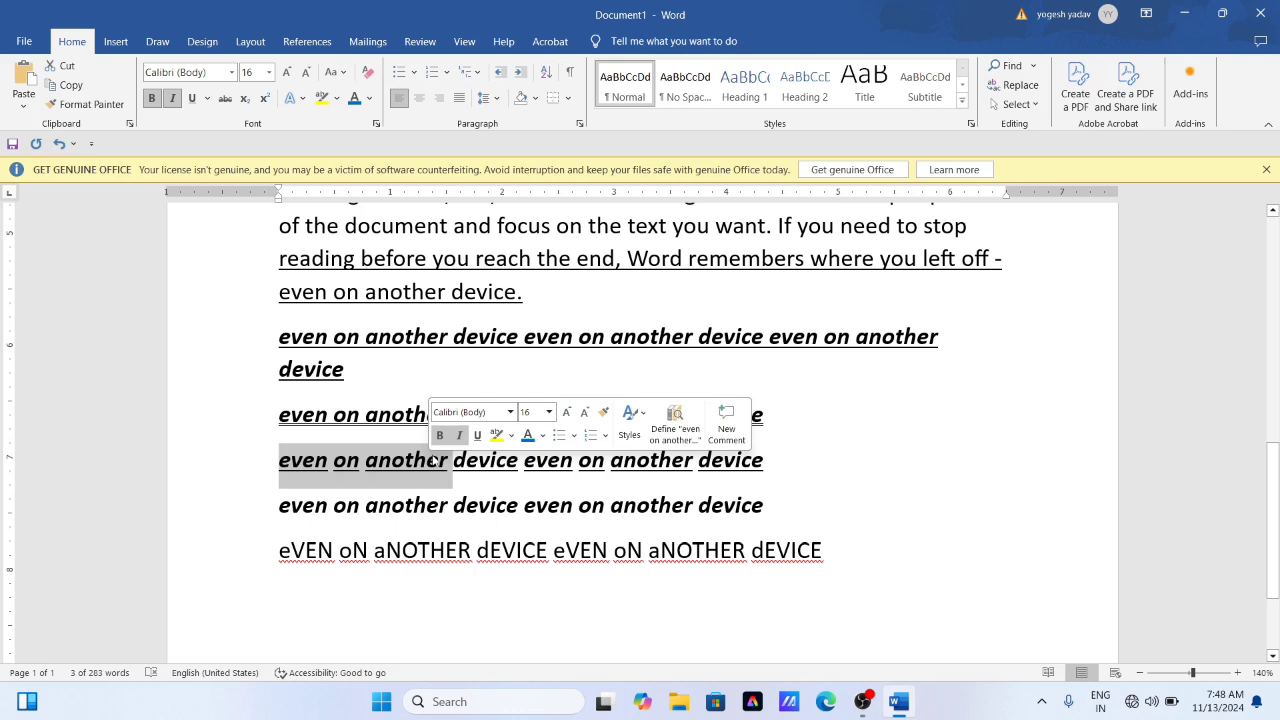
click(334, 414)
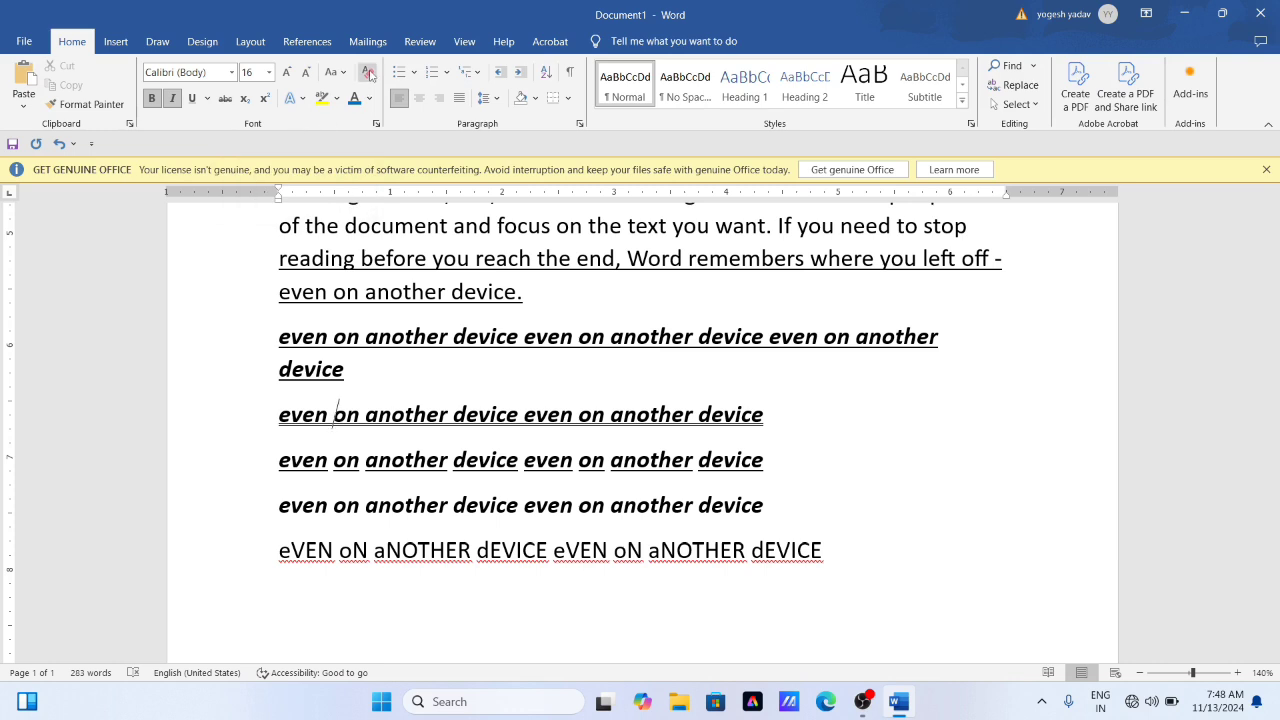
click(429, 459)
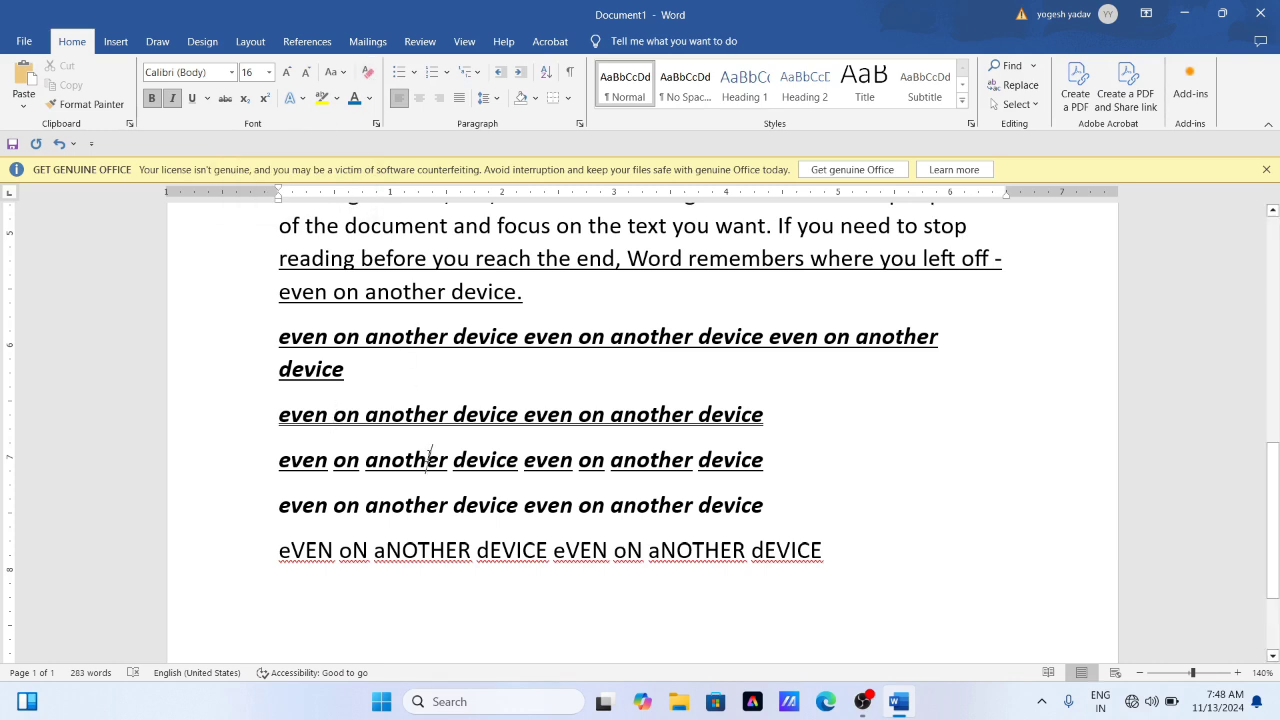
- Apply strikethrough to the last, toggled-case line "eVEN oN aNOTHER dEVICE eVEN oN aNOTHER dEVICE"
scroll(380, 419, down, 1)
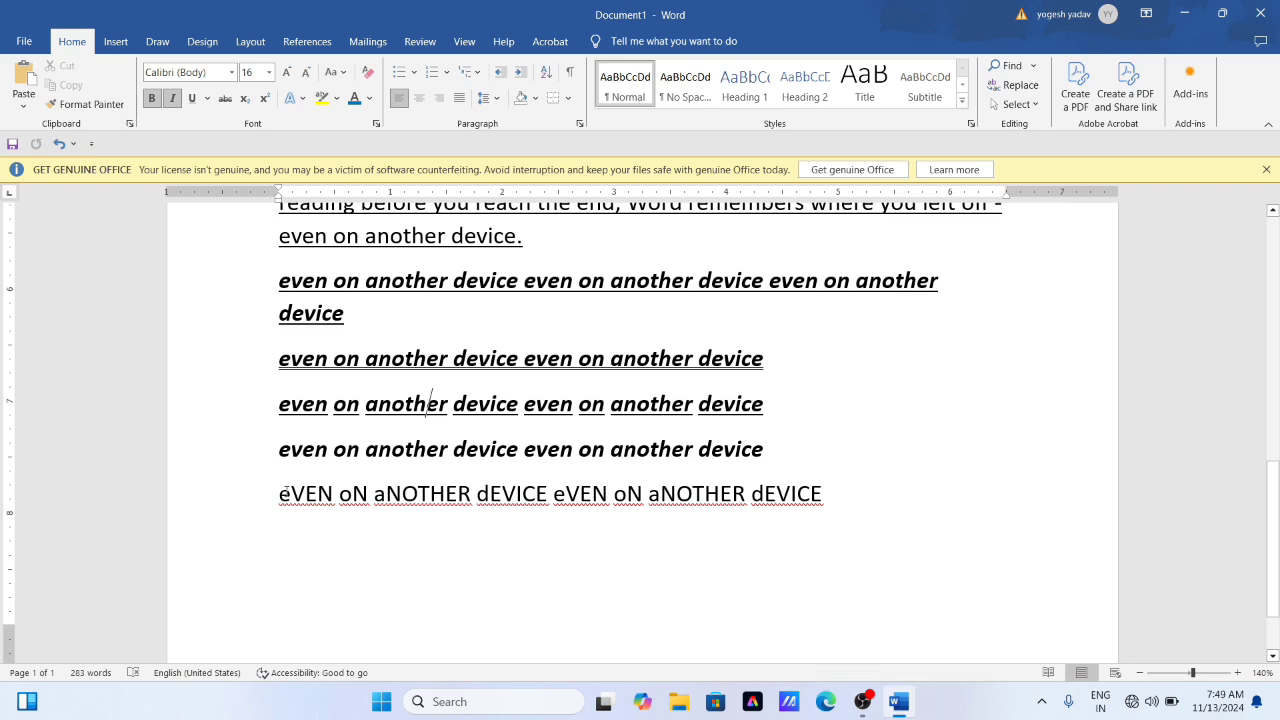
drag(280, 495, 837, 494)
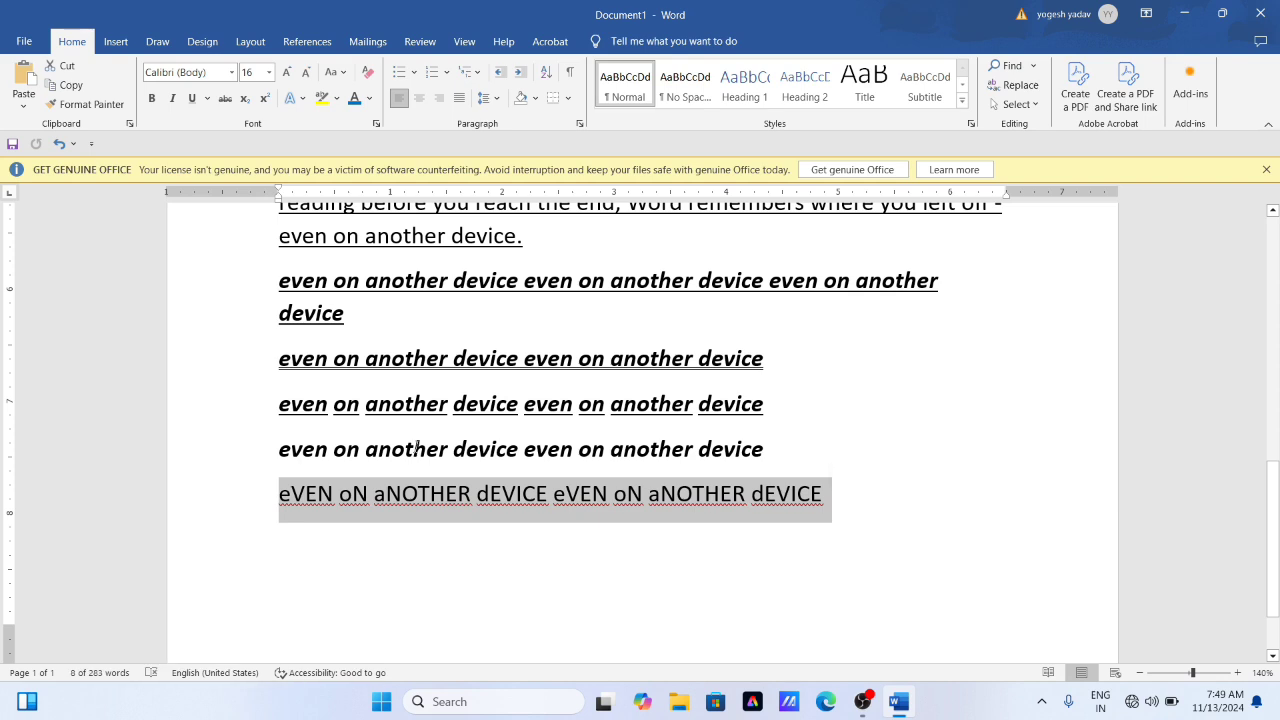
click(226, 99)
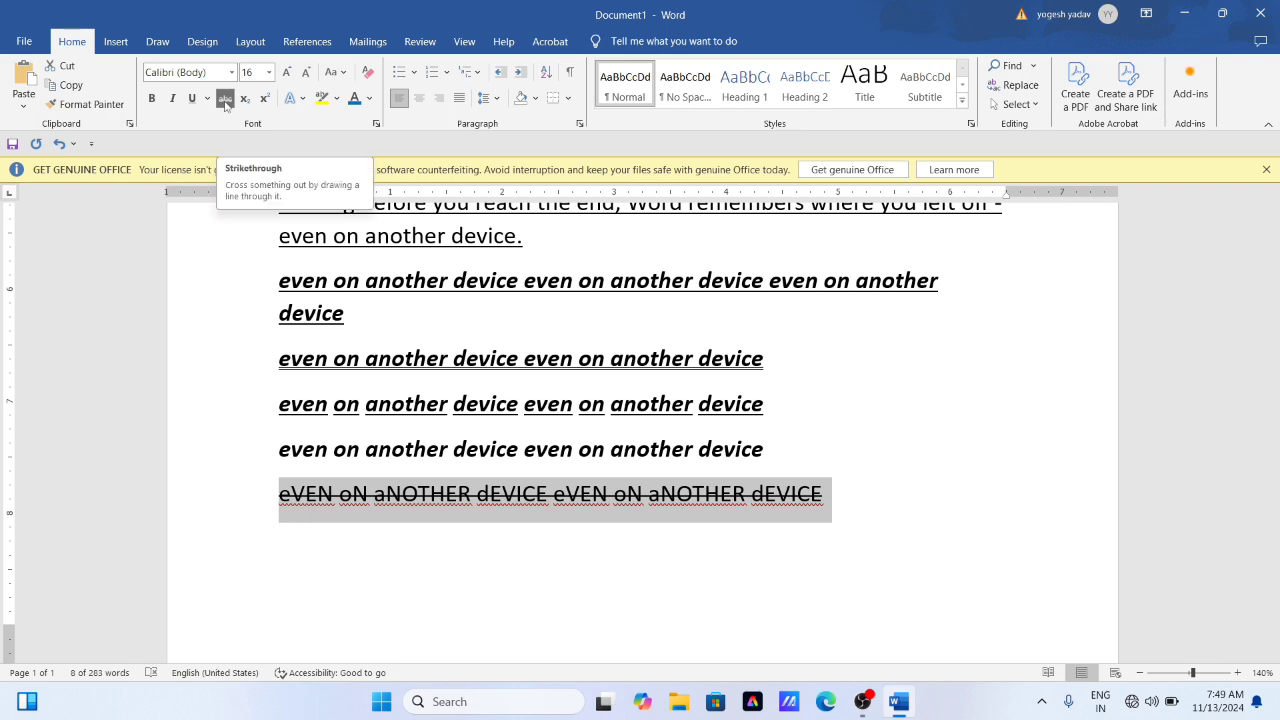
click(349, 451)
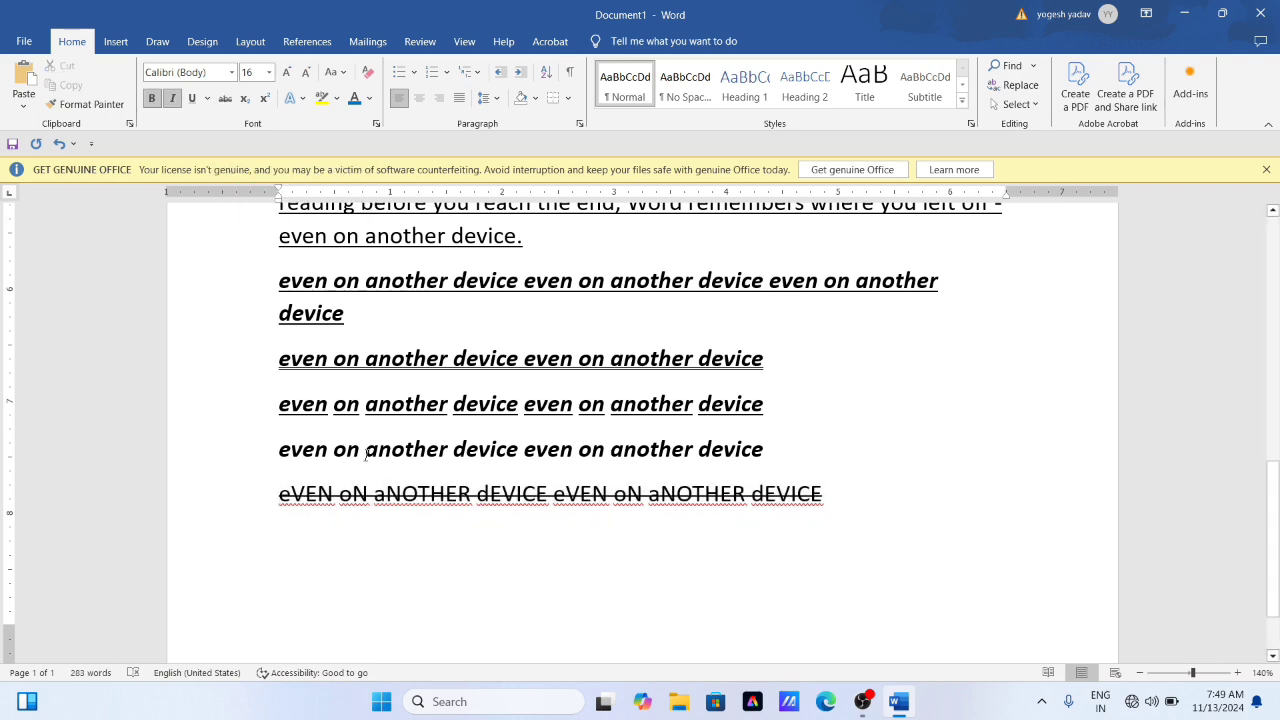
- Clear all formatting from "reading before you reach the end" through the toggled-case last line
scroll(350, 450, up, 1)
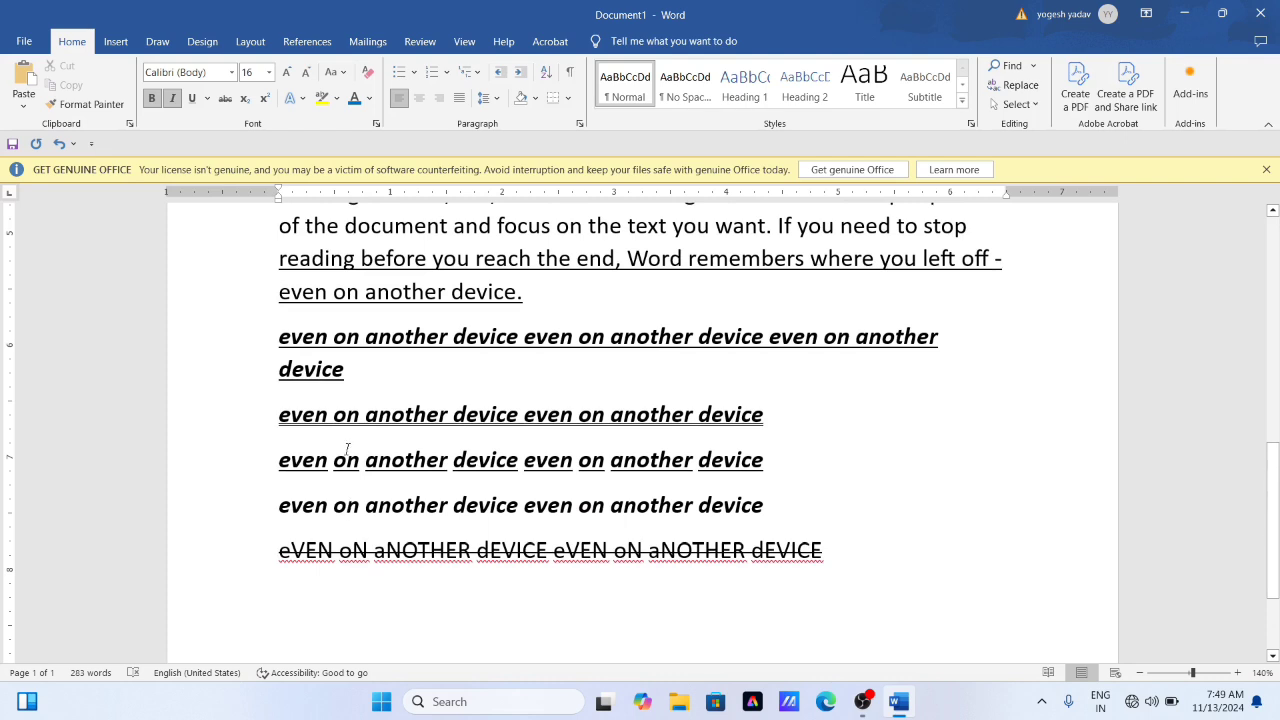
scroll(324, 449, up, 1)
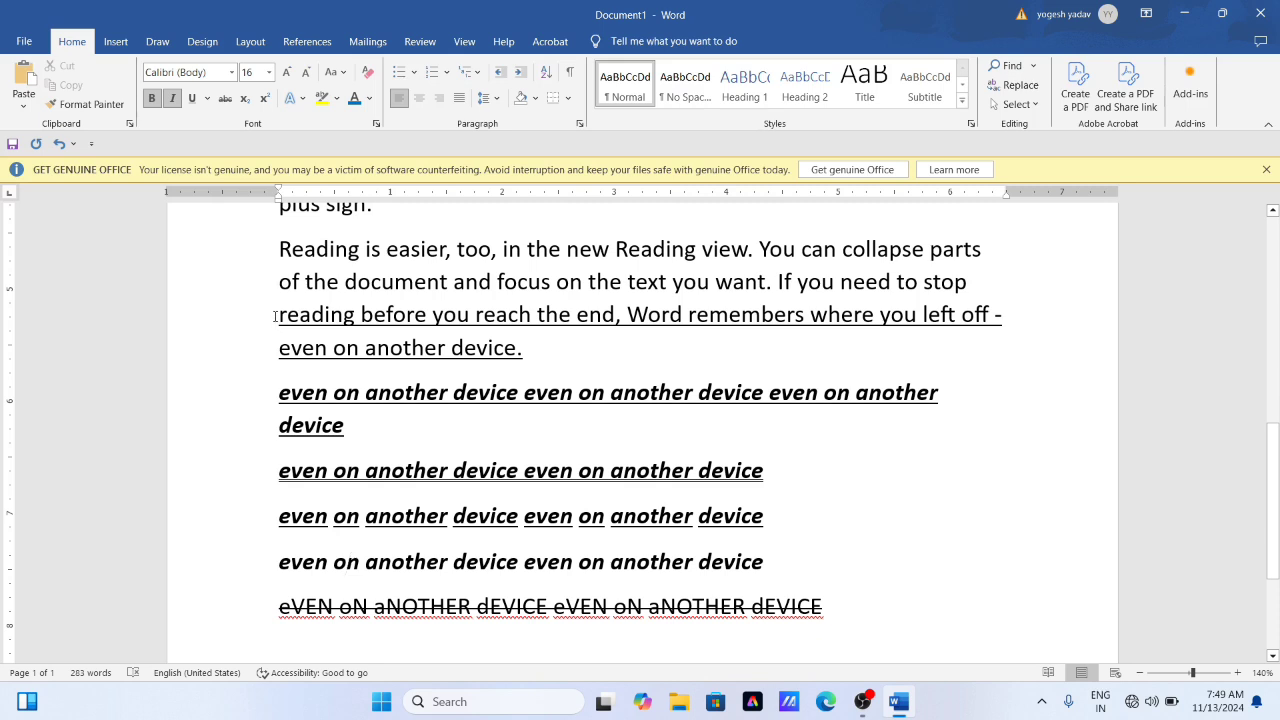
drag(274, 316, 834, 617)
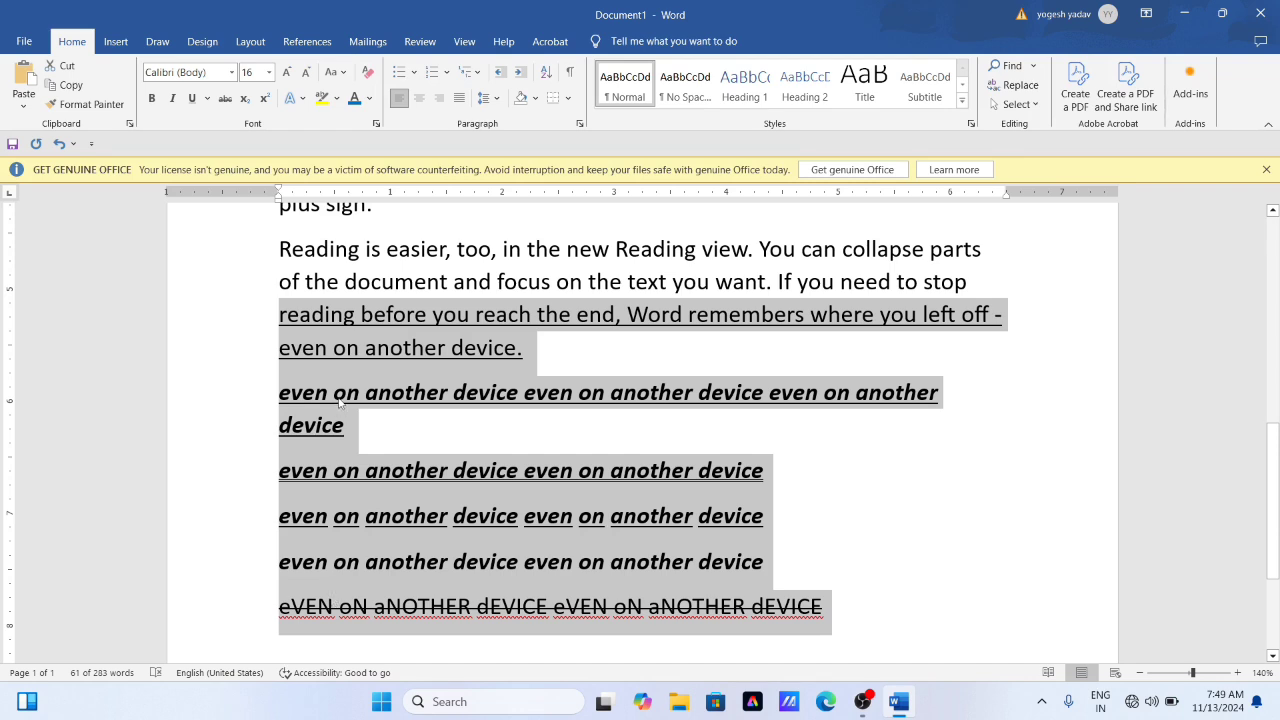
click(369, 78)
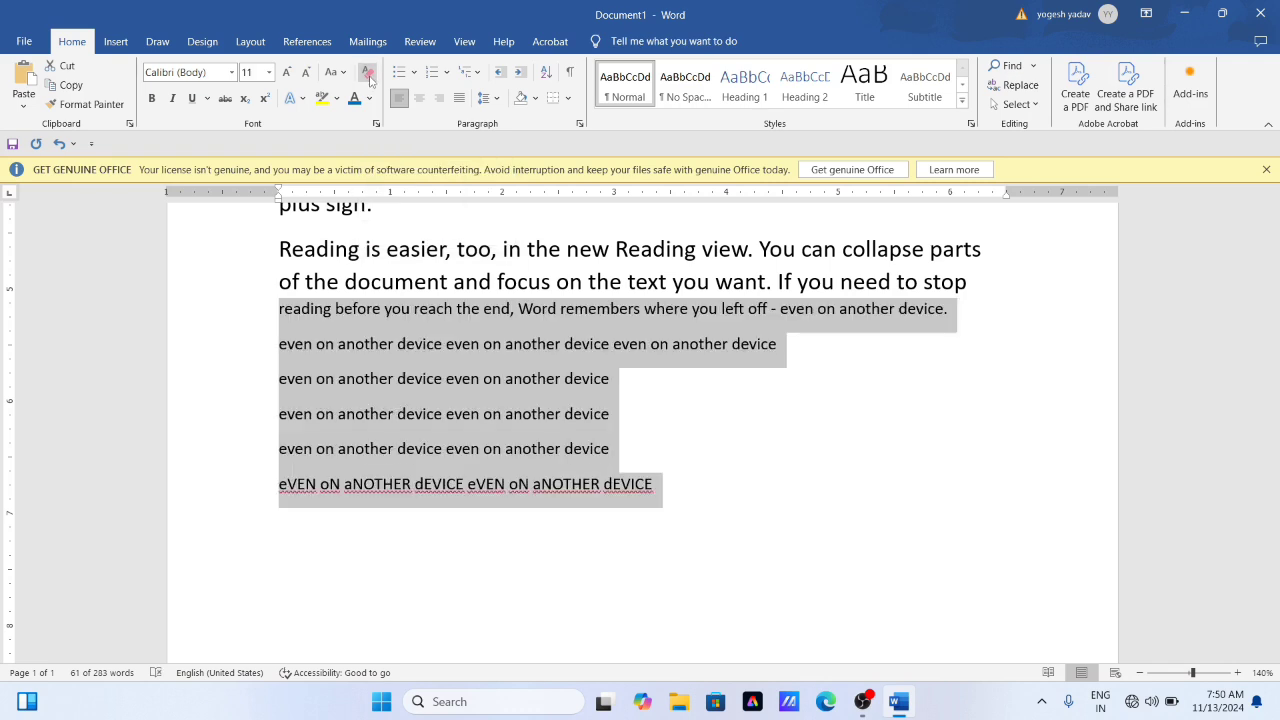
- Write H₂O at font size 24 on the empty line below the toggled-case text, with the 2 as subscript
click(352, 308)
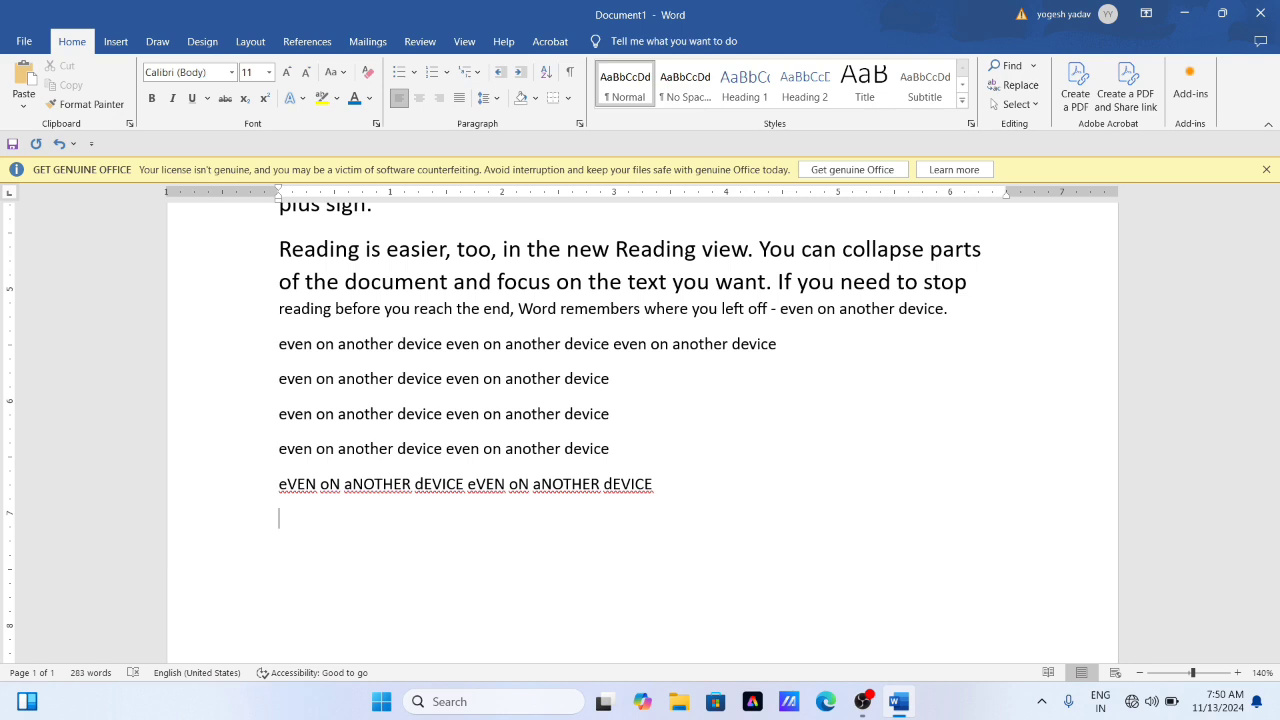
click(287, 72)
click(287, 72)
click(287, 72)
click(287, 72)
click(287, 72)
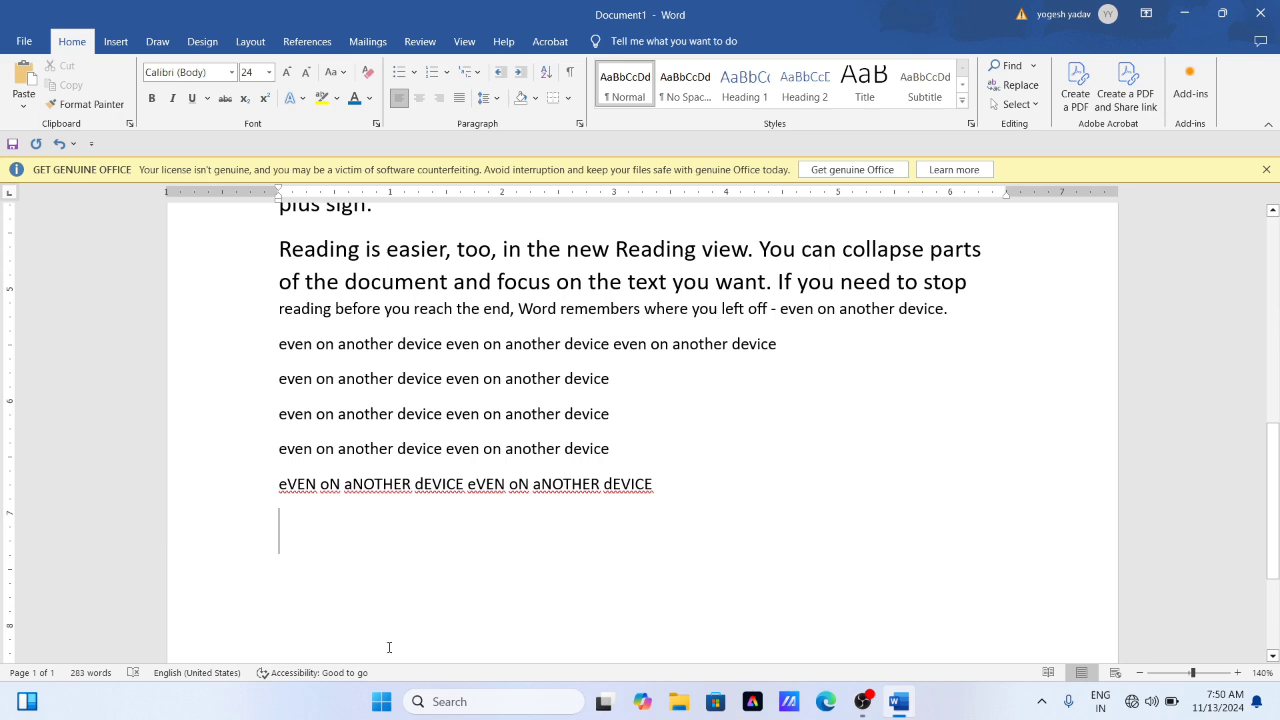
text(H)
click(249, 106)
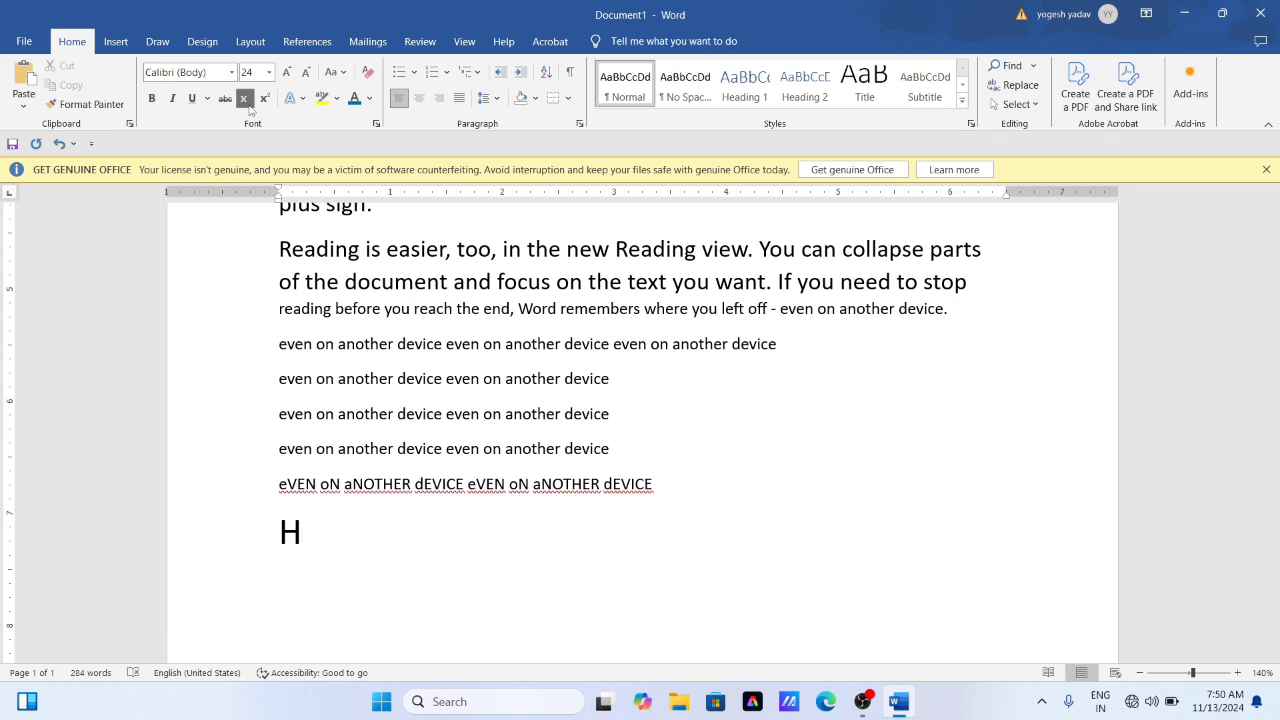
text(2)
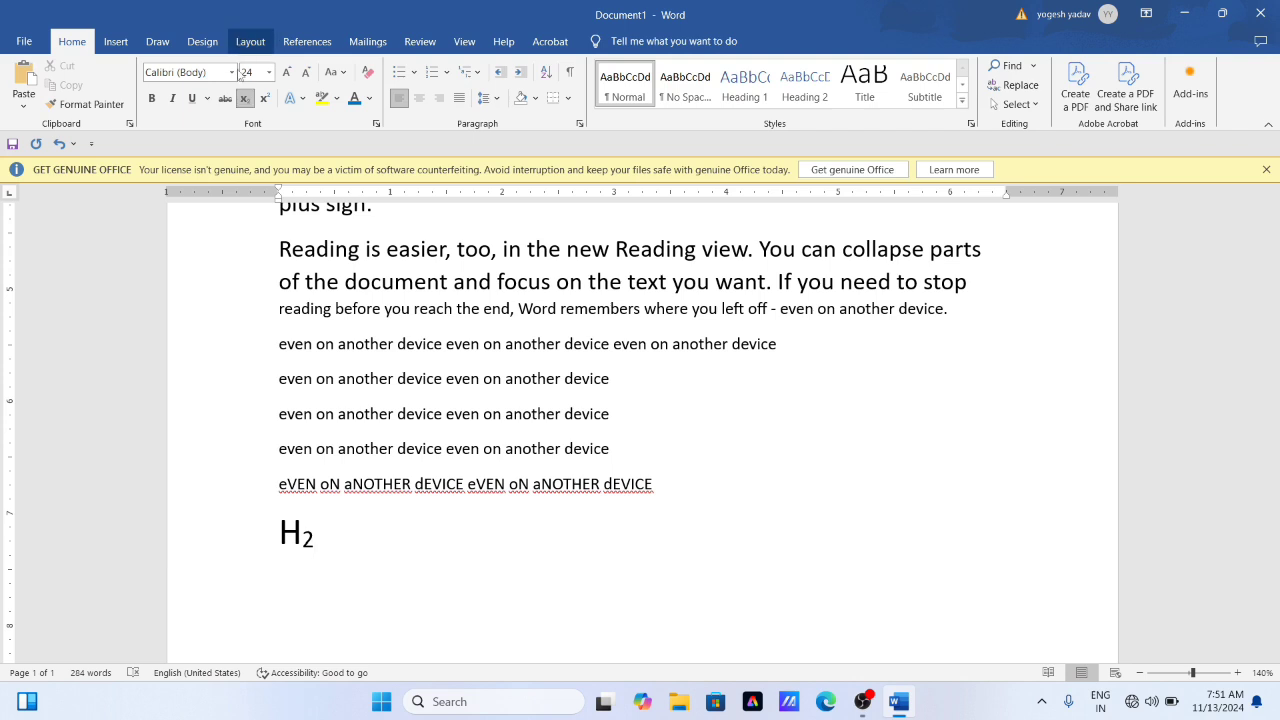
click(245, 106)
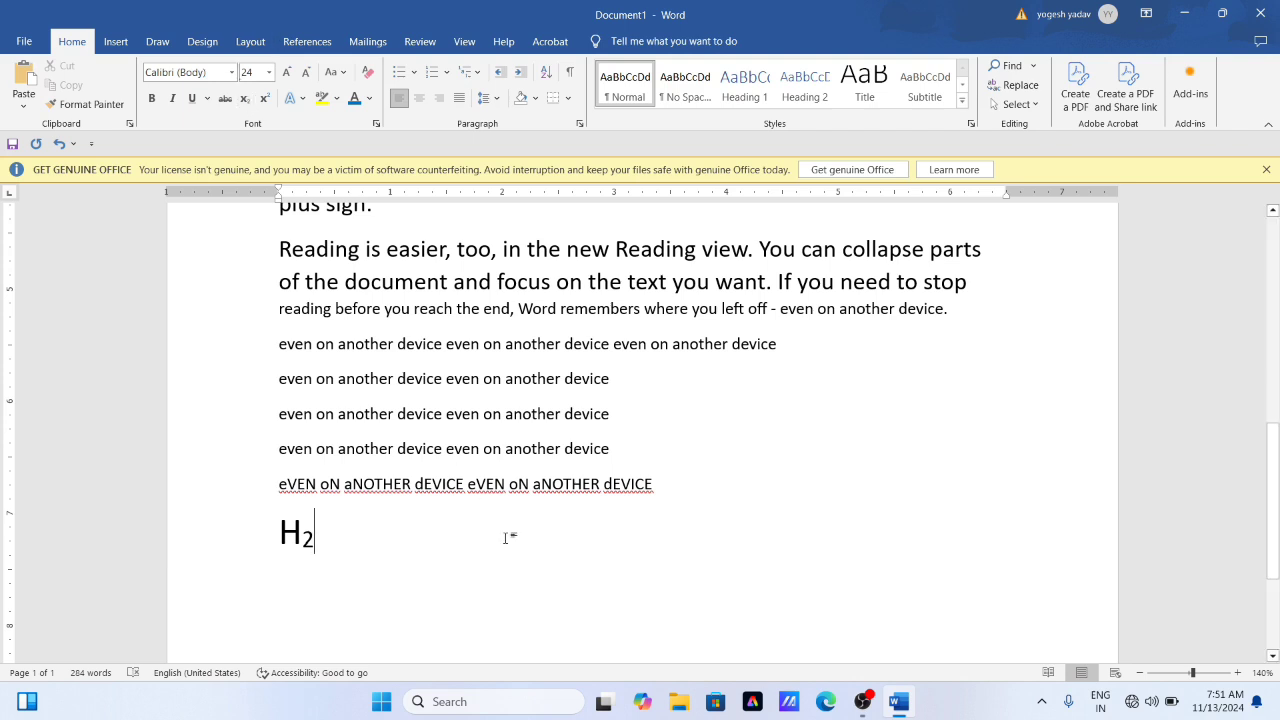
text(O)
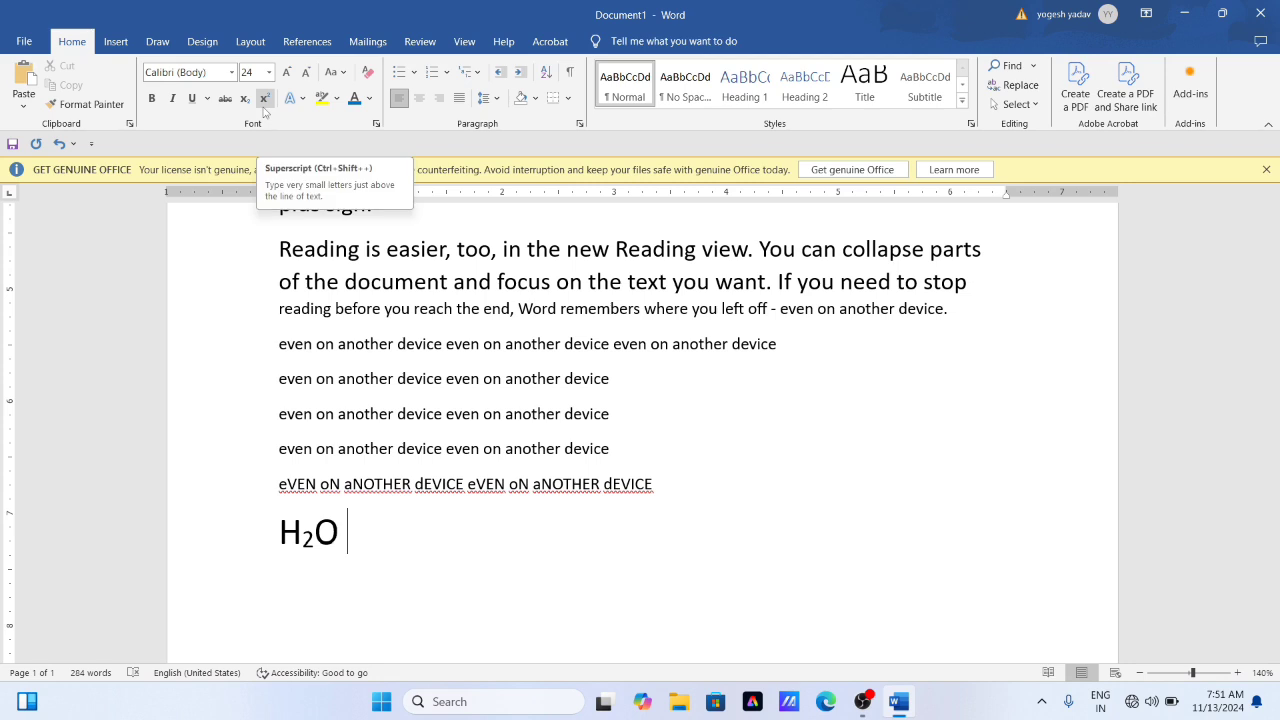
- Add X² after H₂O on the same line, with the 2 as superscript
text(X)
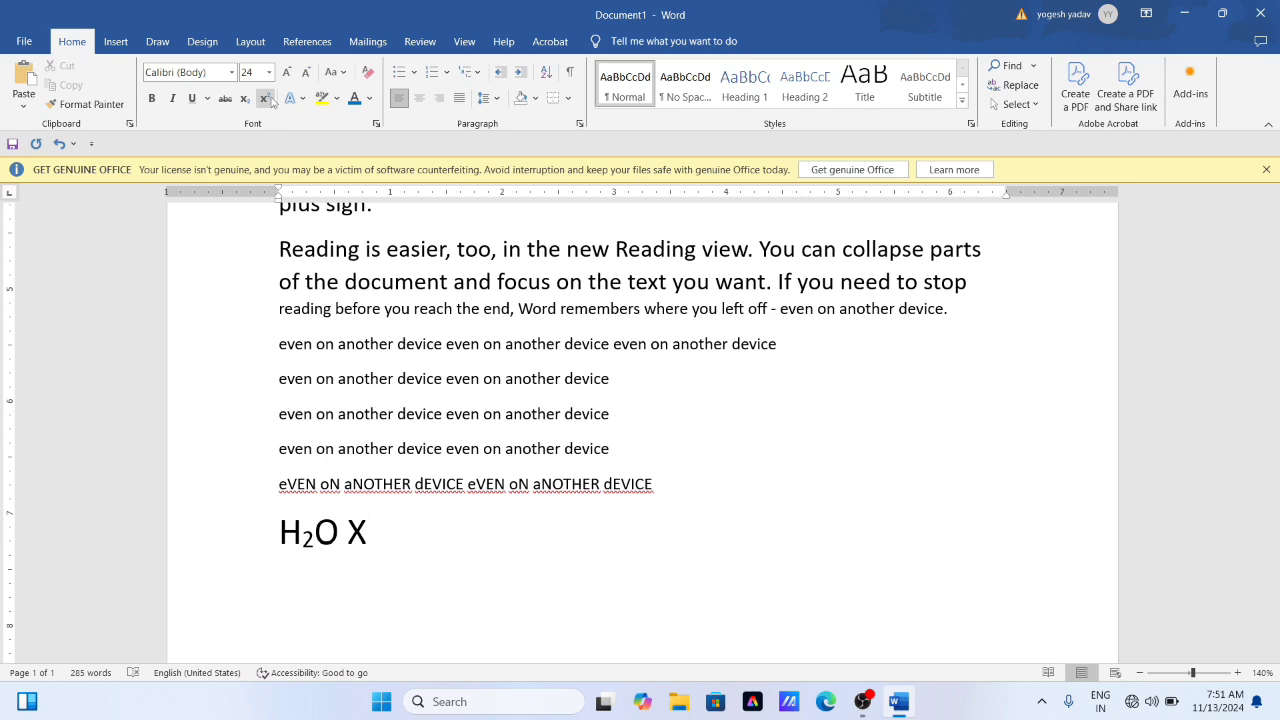
click(264, 102)
text(2)
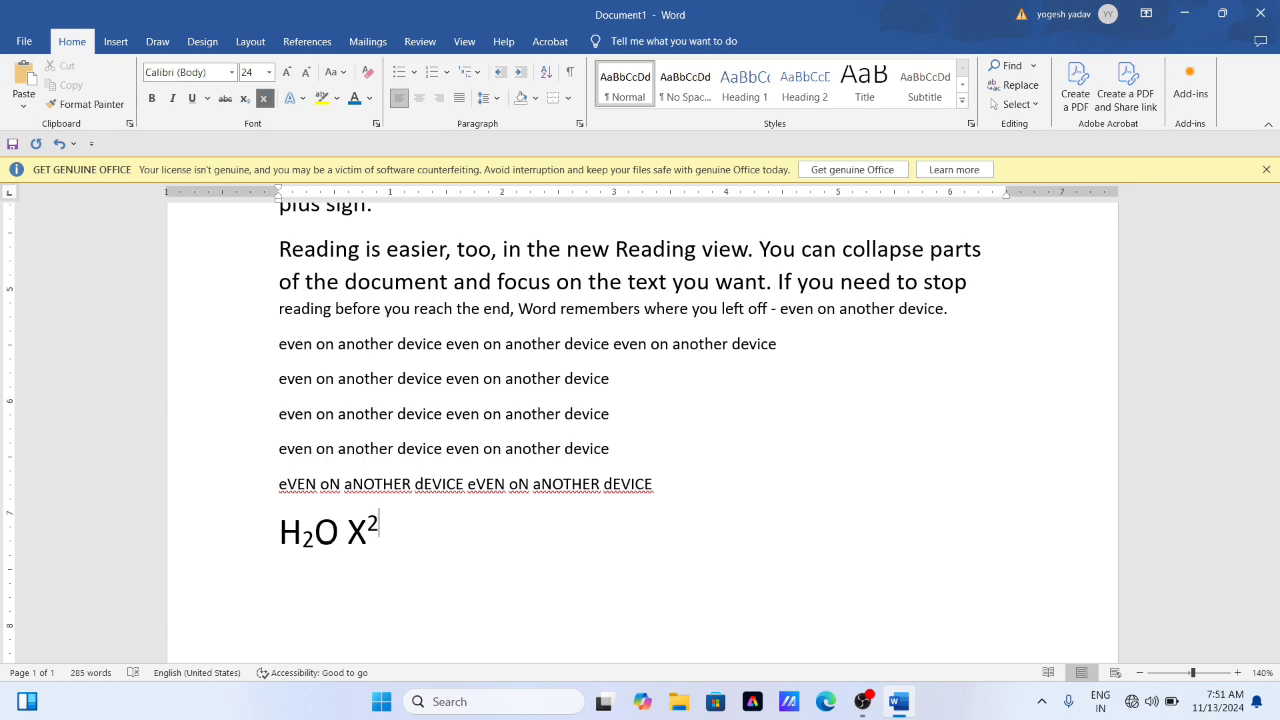
click(264, 104)
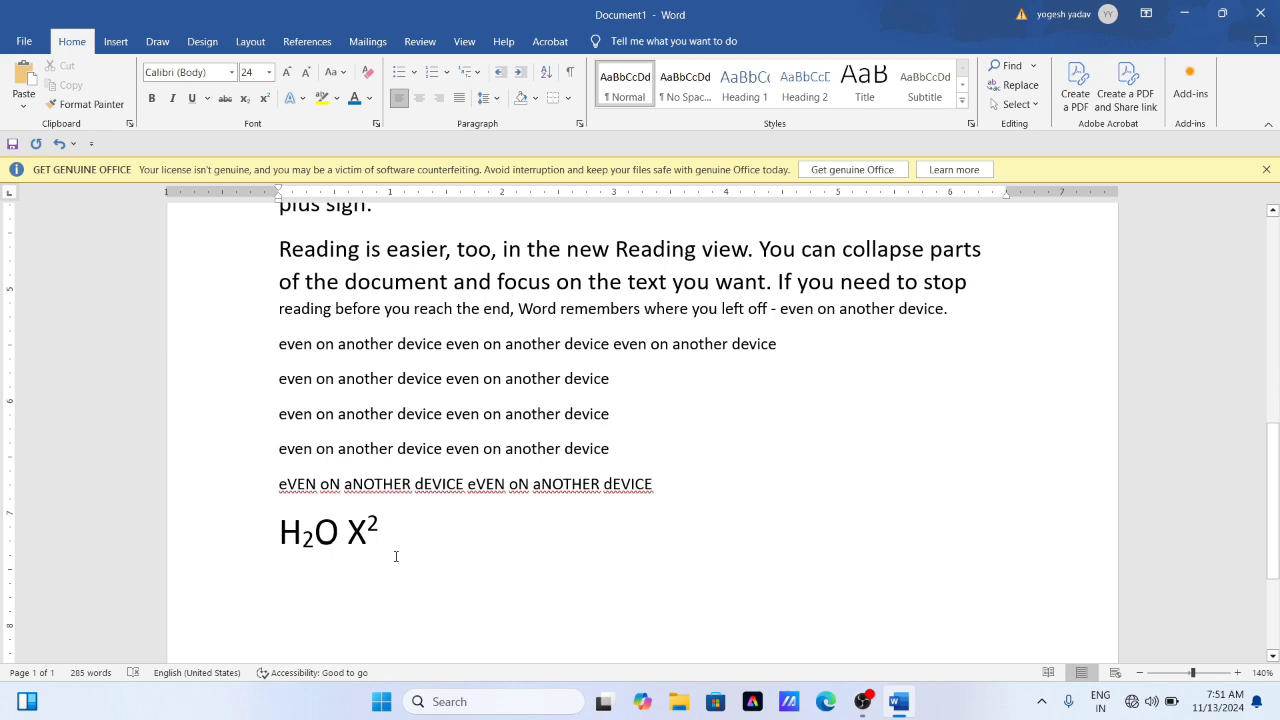
- Apply the white-filled, orange-outlined text effect with shadow to the two large lines from "Reading is easier" through "If you need to stop"
click(291, 98)
key(Escape)
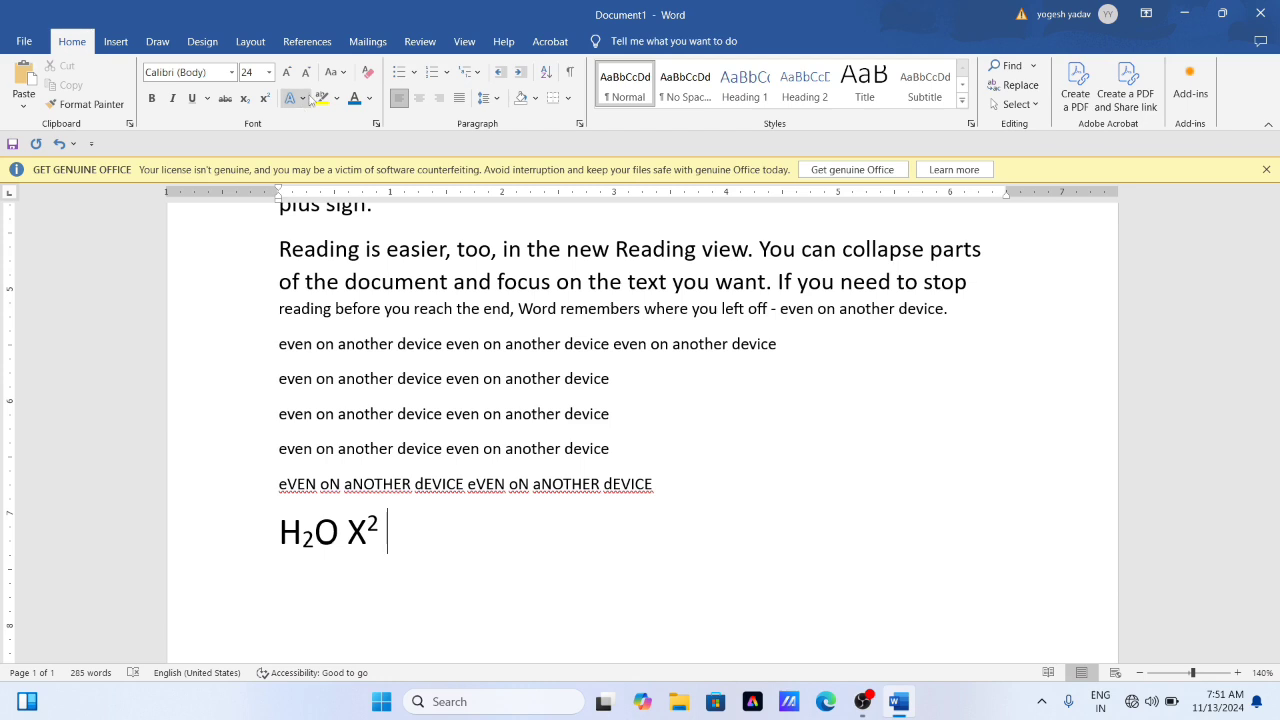
click(354, 414)
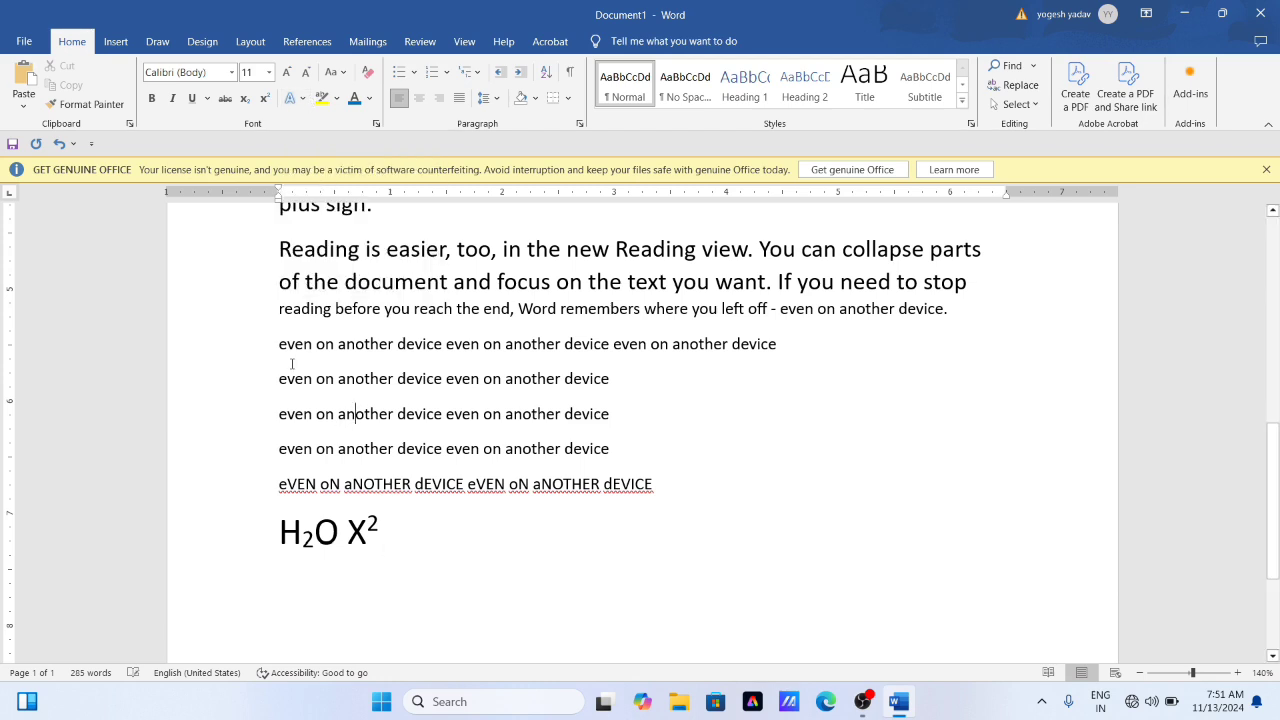
scroll(290, 370, up, 3)
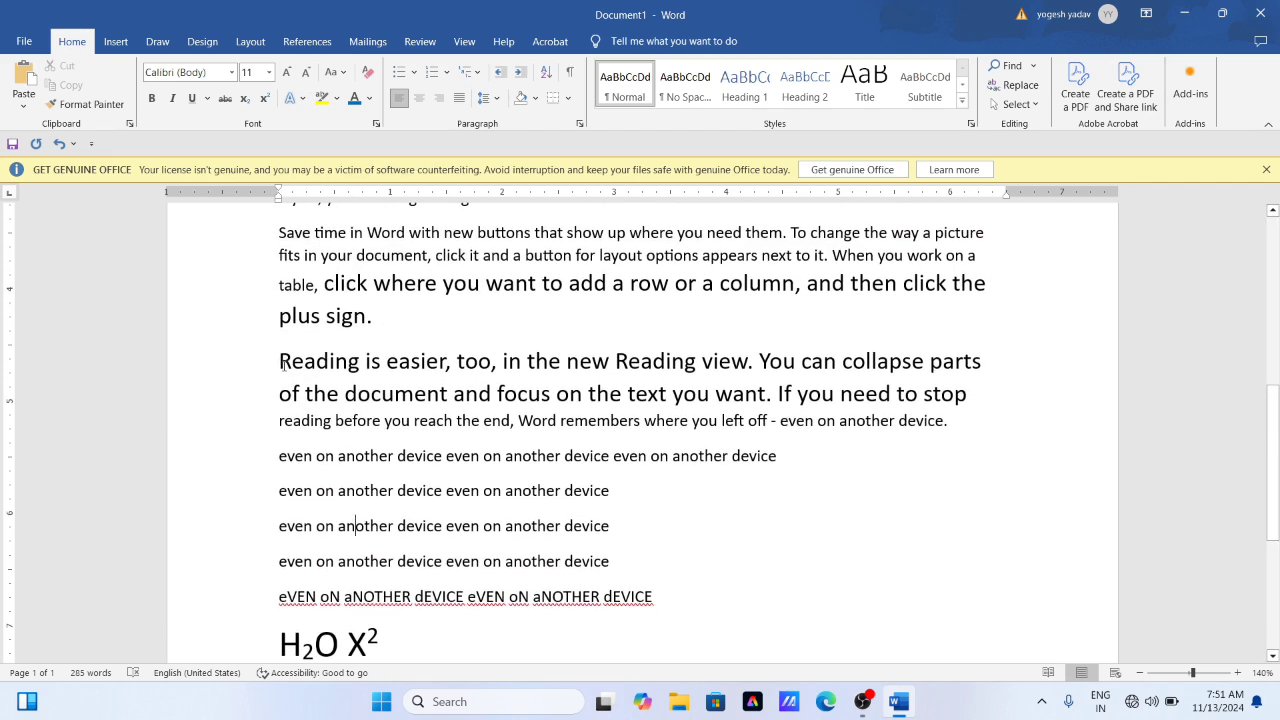
drag(280, 362, 988, 400)
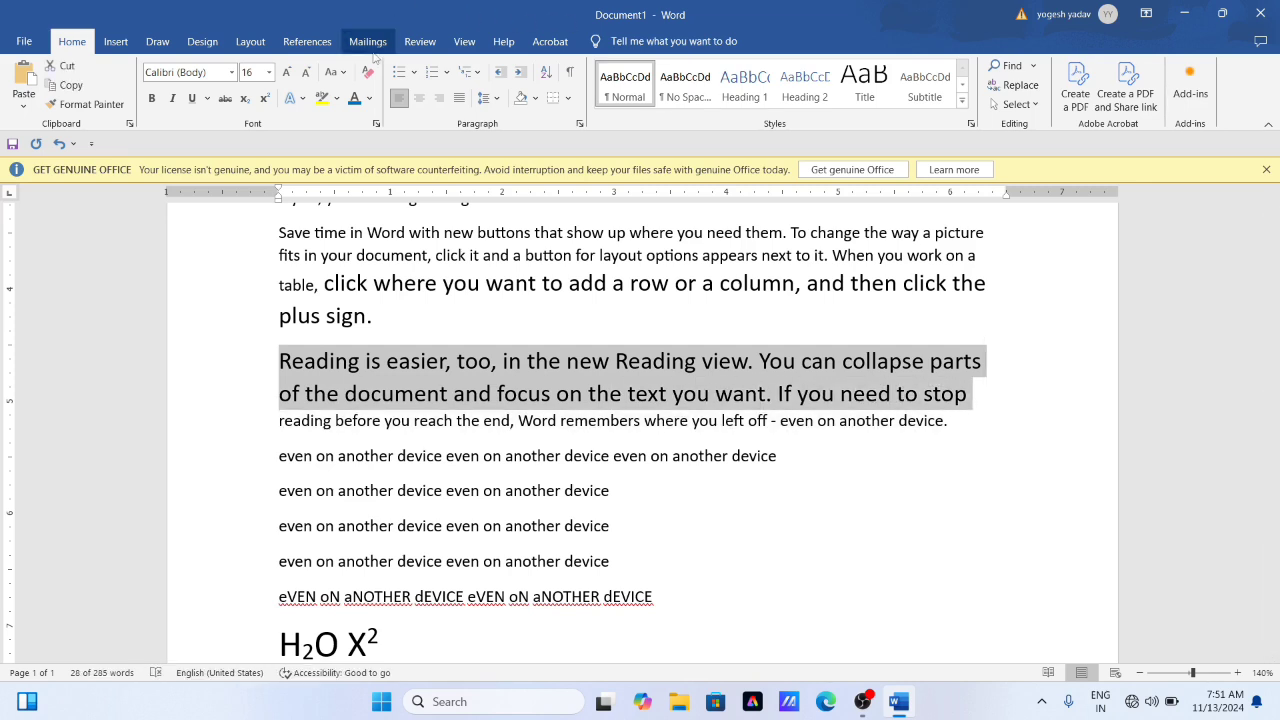
click(302, 99)
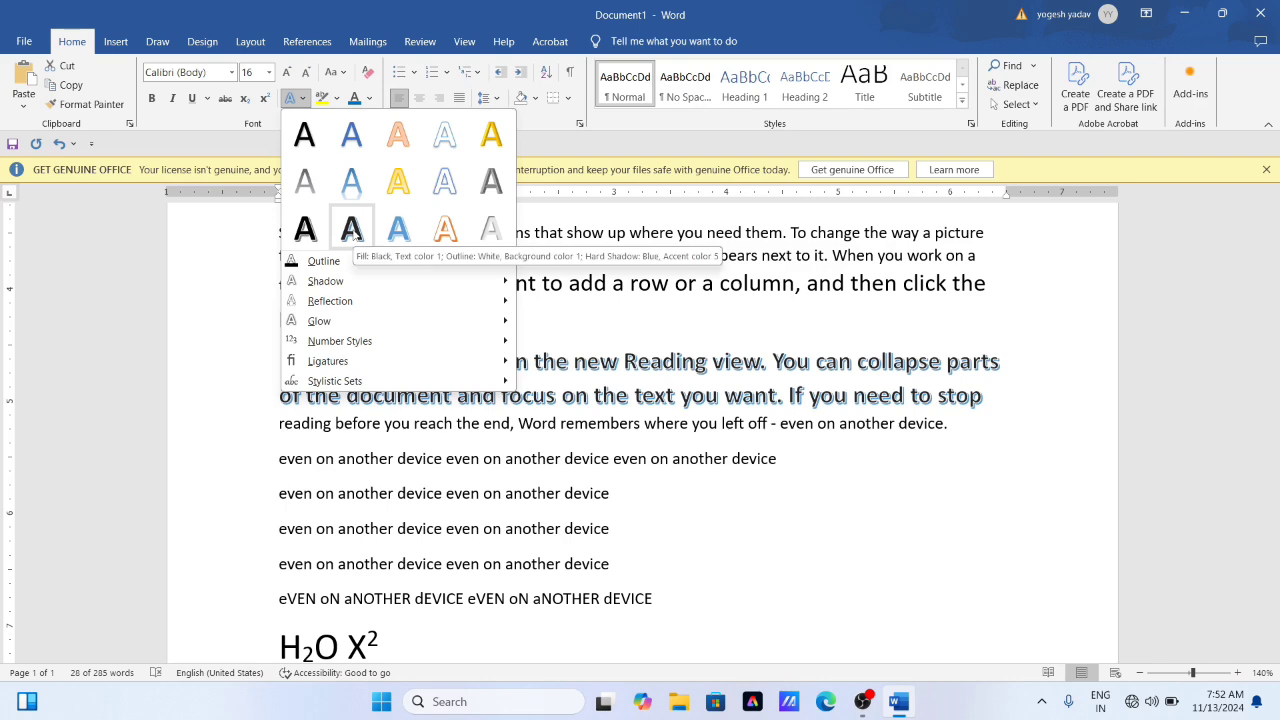
click(449, 237)
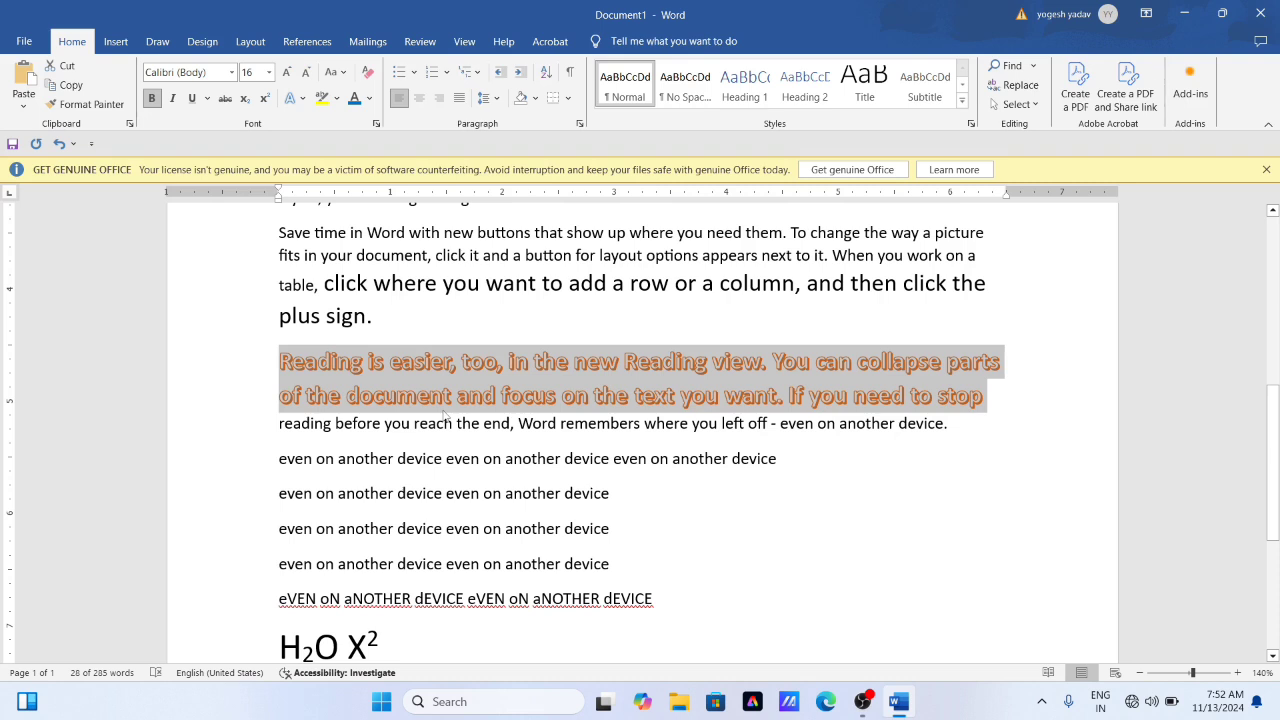
click(378, 429)
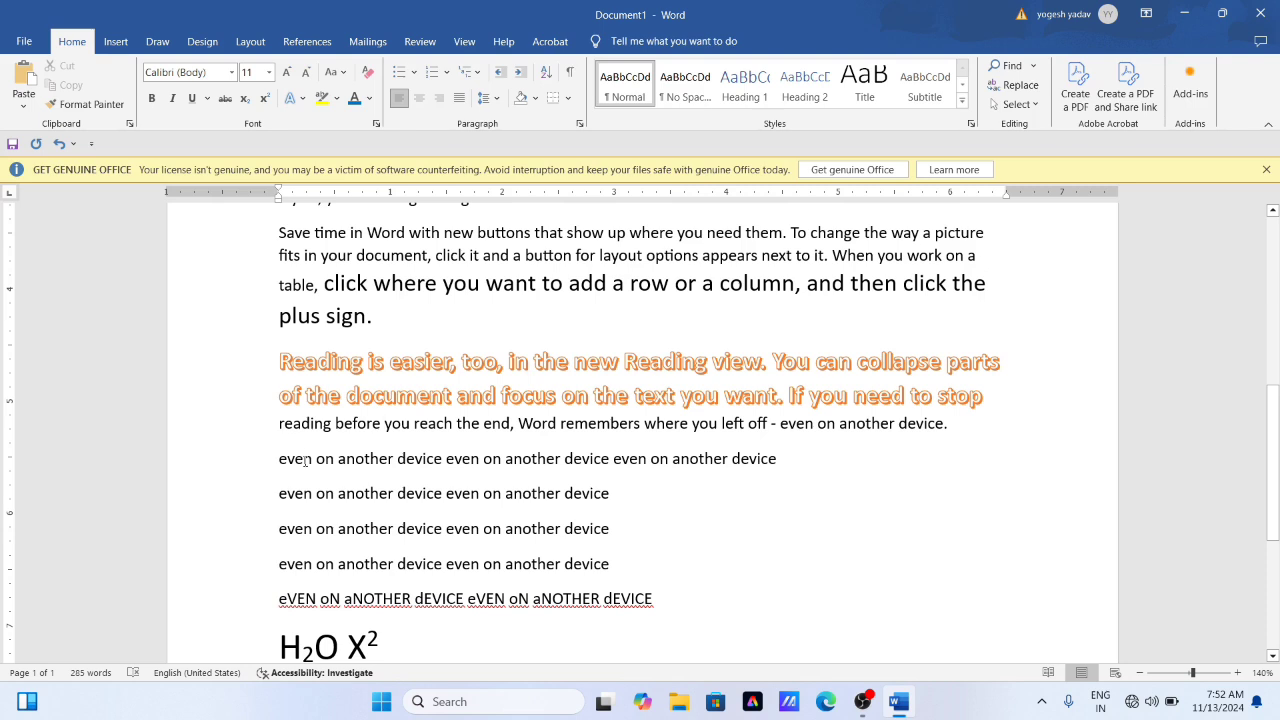
- Highlight "even on another device even on" in yellow in the first repeated line and "even on another device even" in green in the second
drag(294, 459, 507, 462)
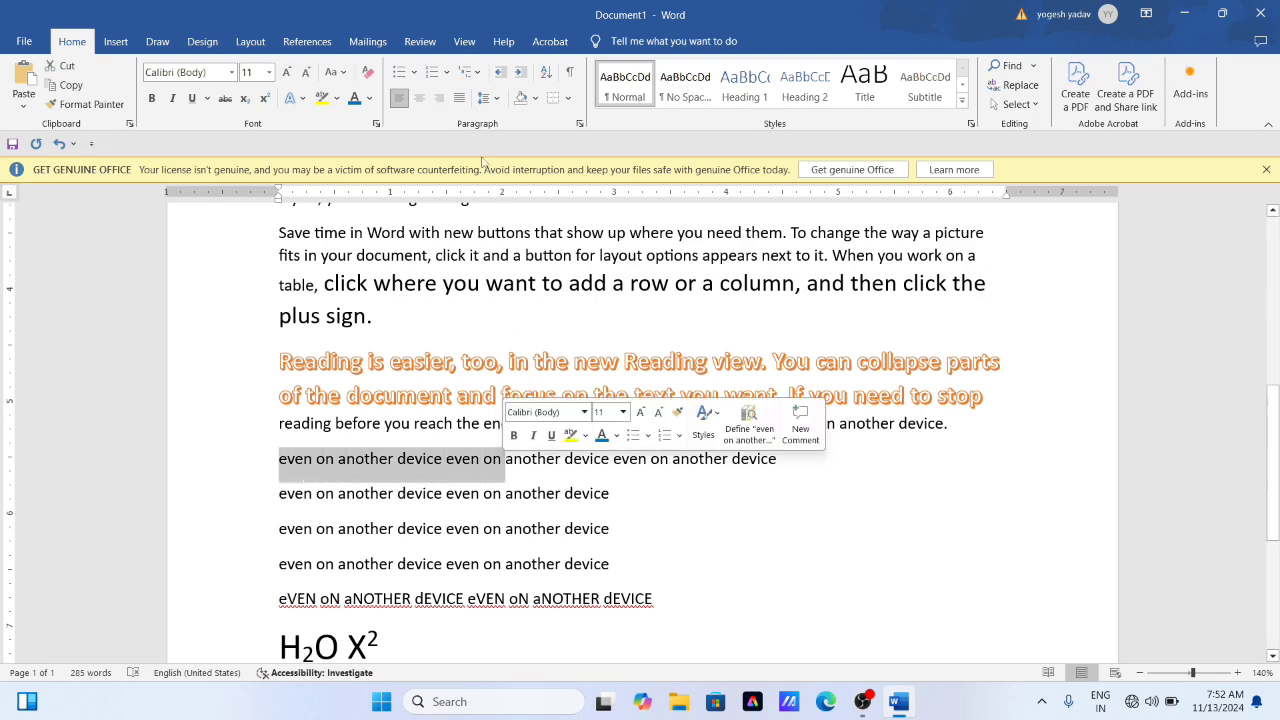
click(338, 98)
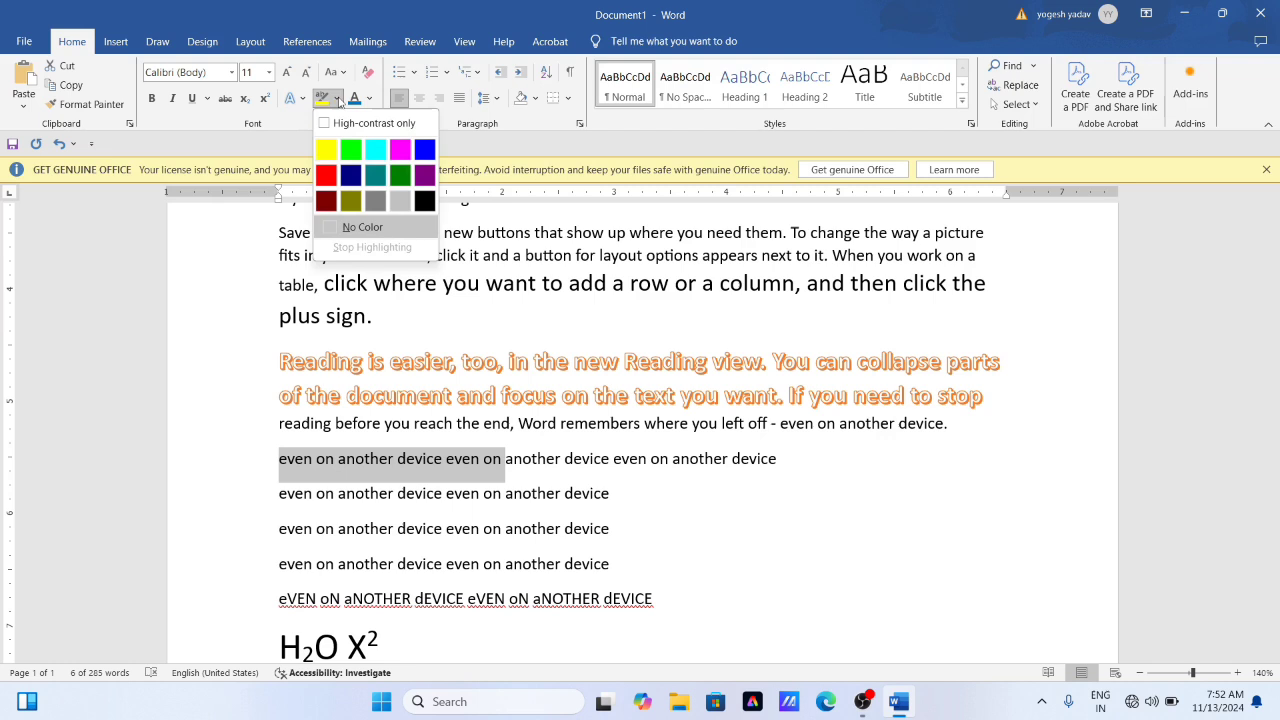
click(327, 152)
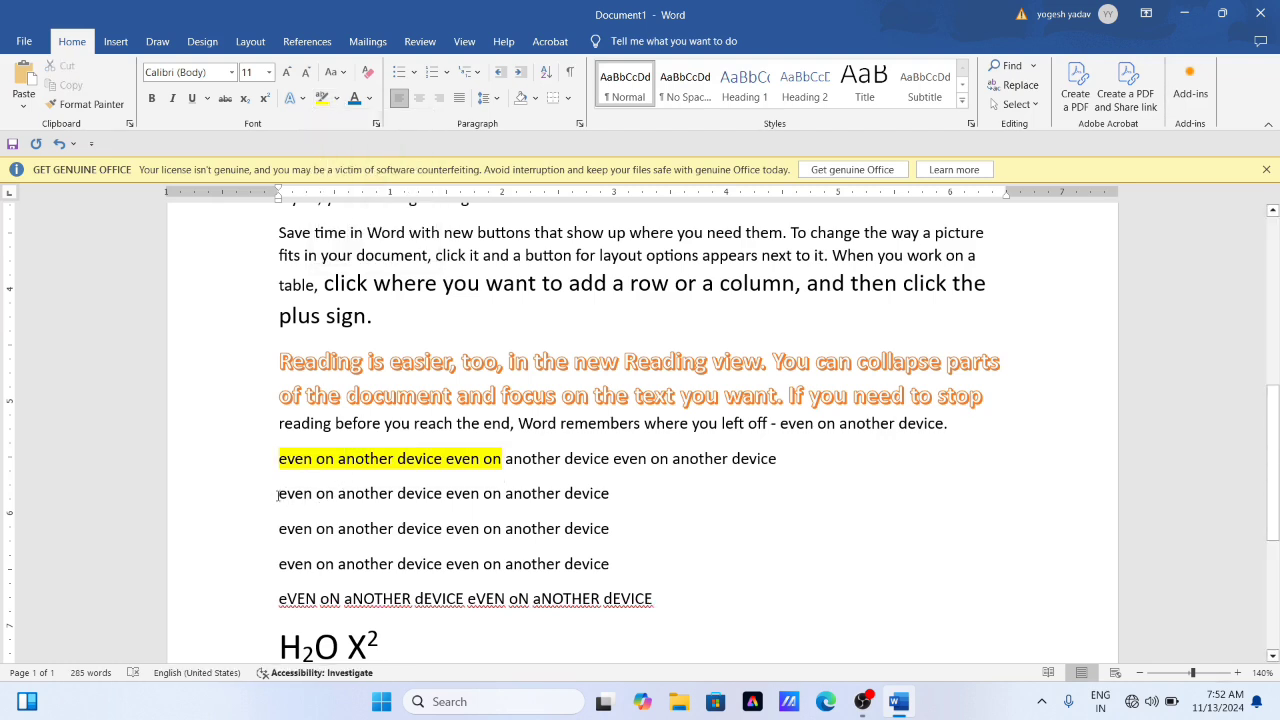
drag(278, 494, 483, 494)
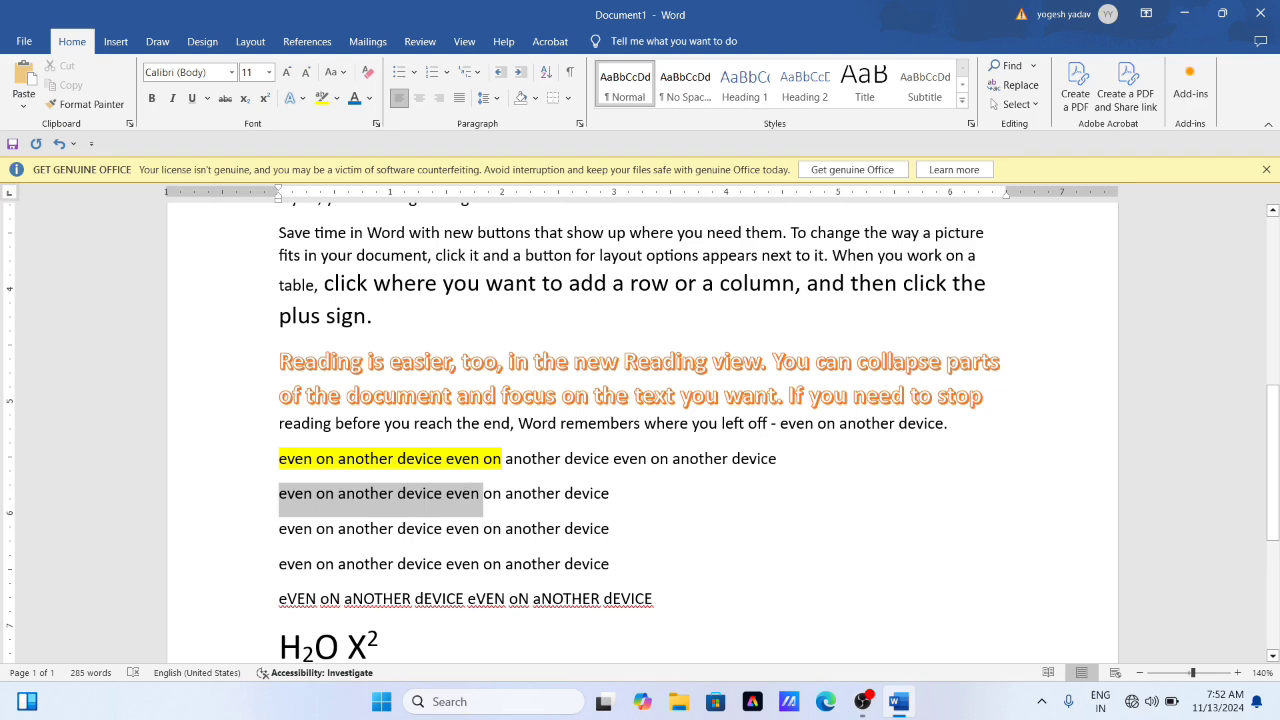
click(338, 99)
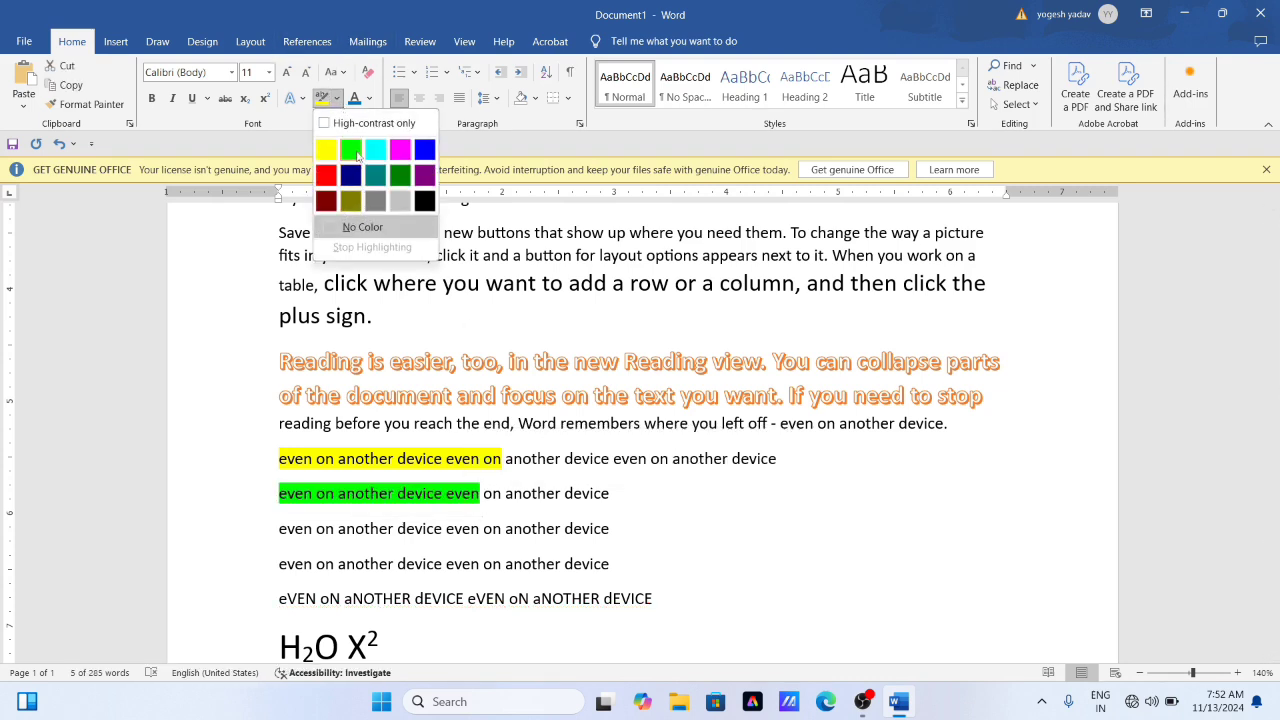
click(351, 150)
key(Right)
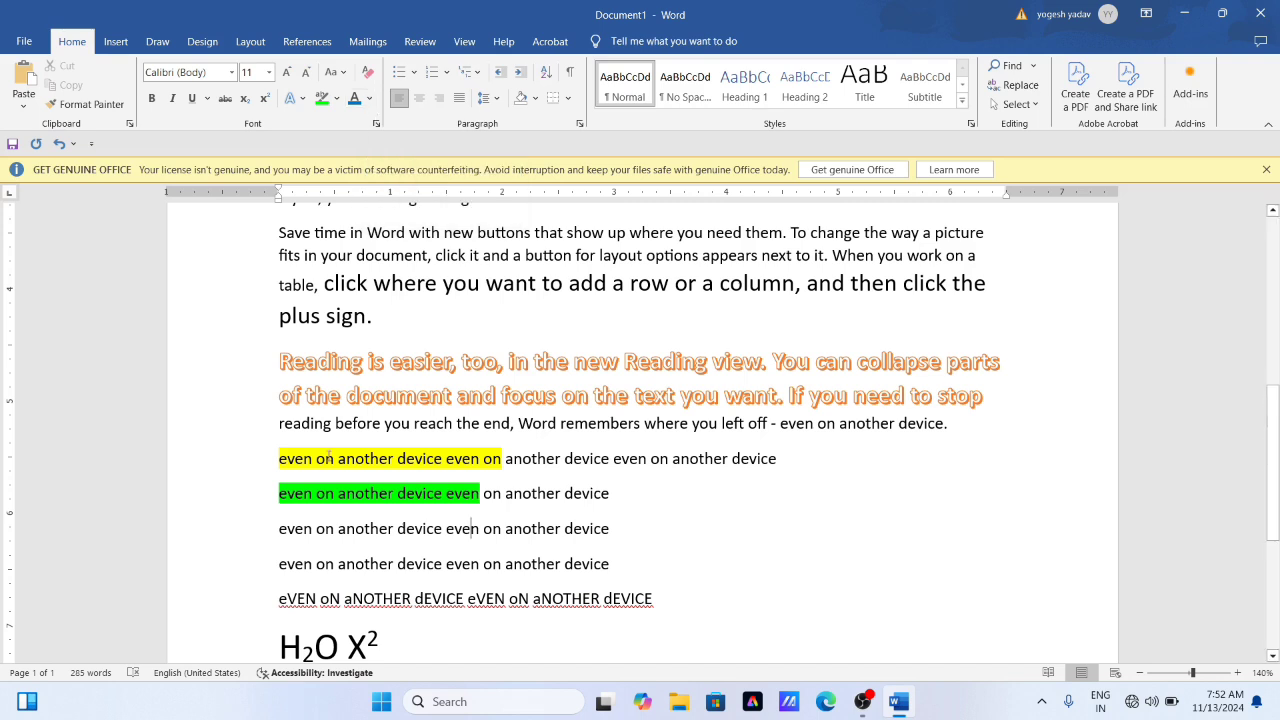
- Set the font color to red for the two unhighlighted "even on another device even on another device" lines
scroll(314, 473, down, 1)
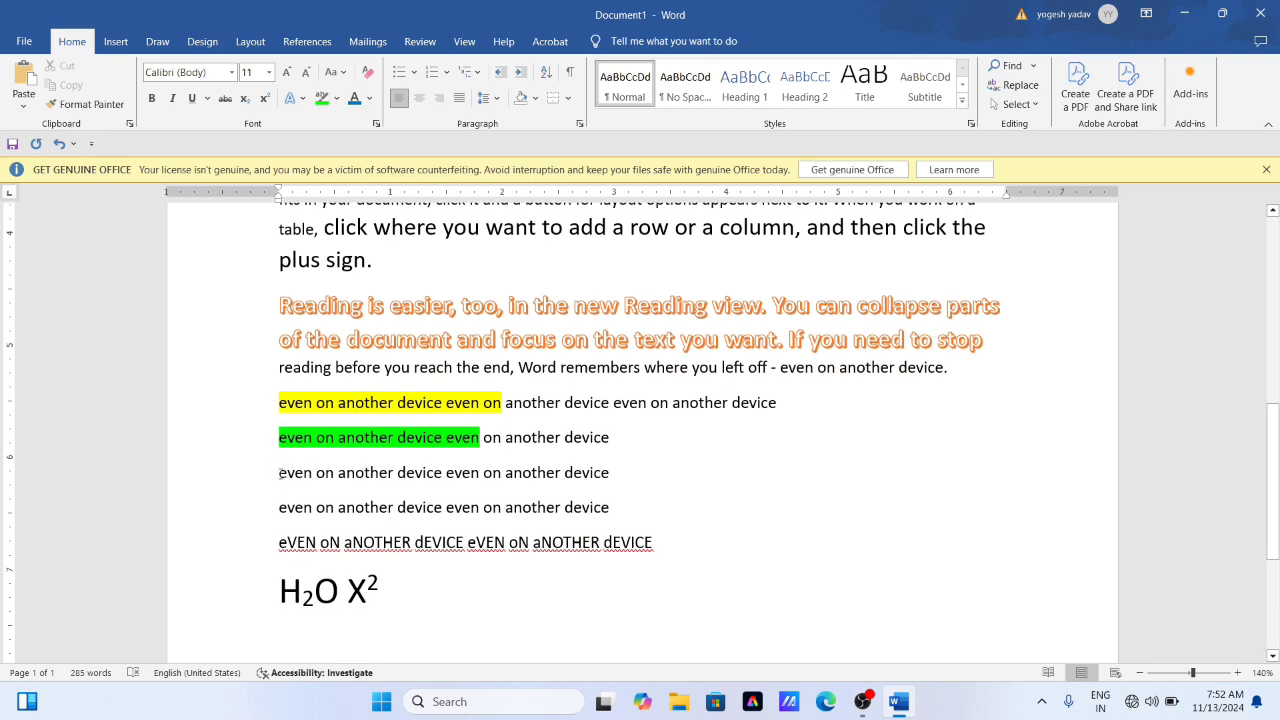
drag(279, 473, 610, 509)
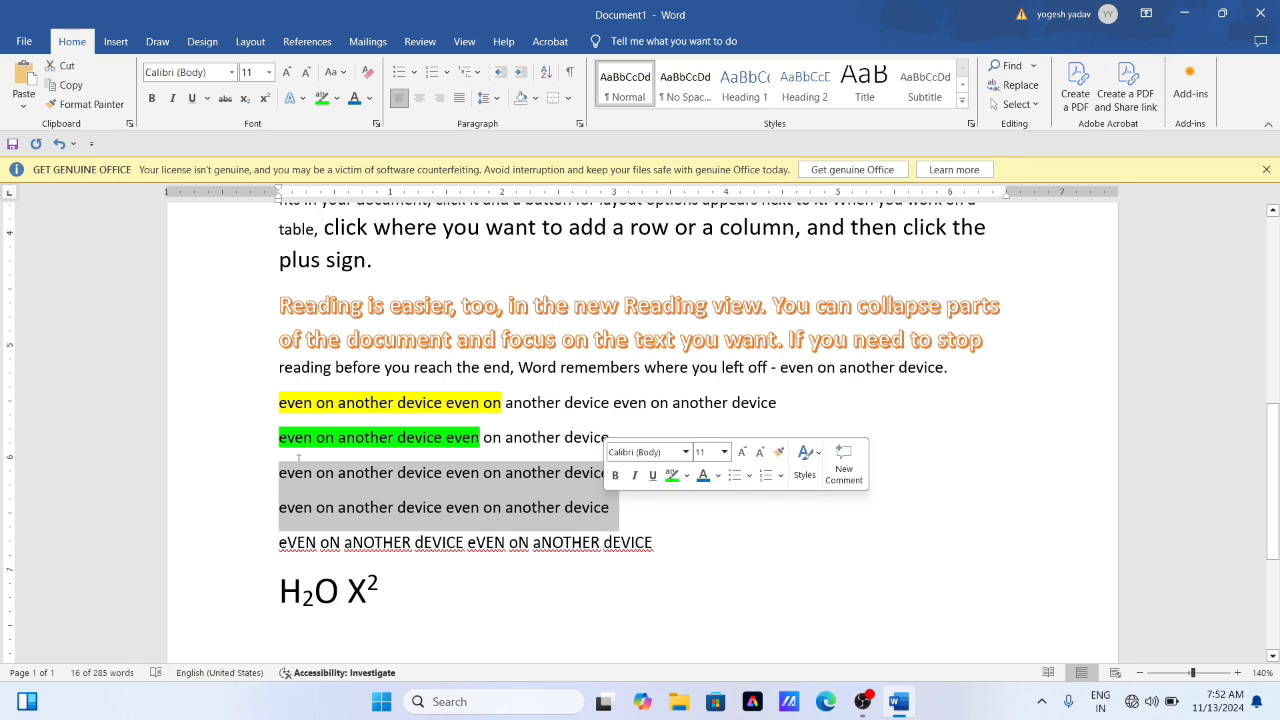
click(369, 100)
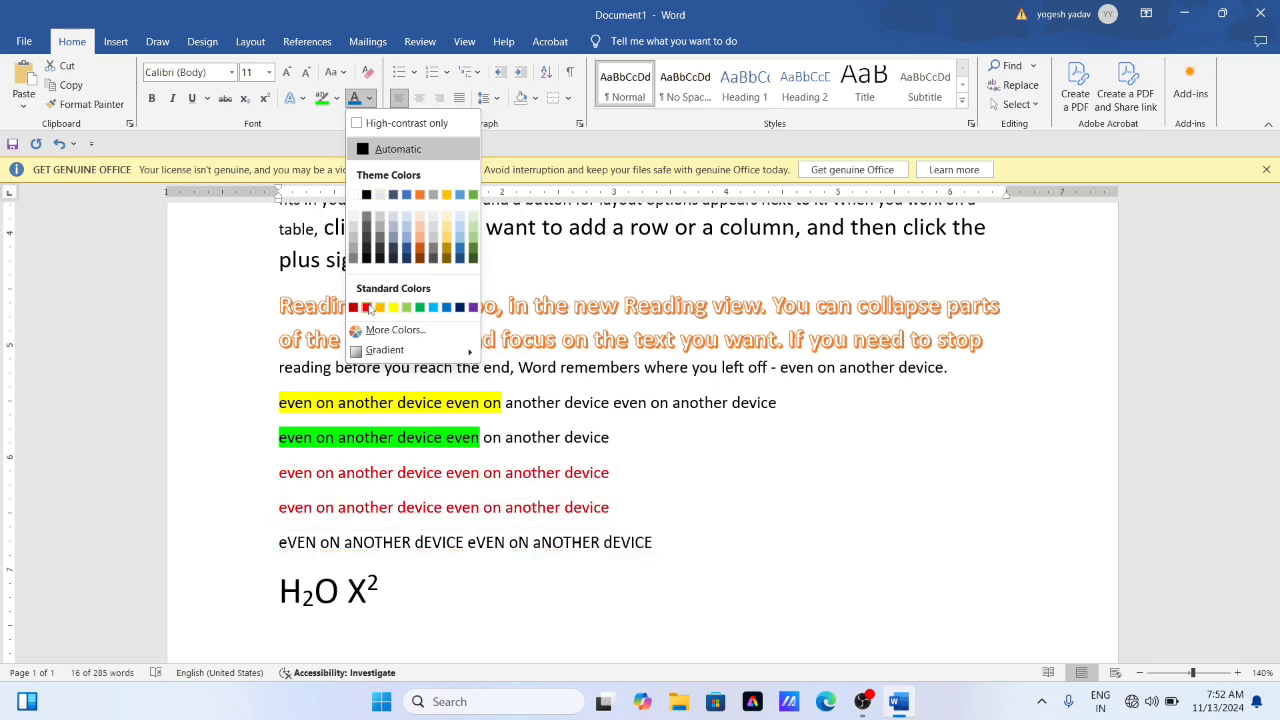
click(366, 307)
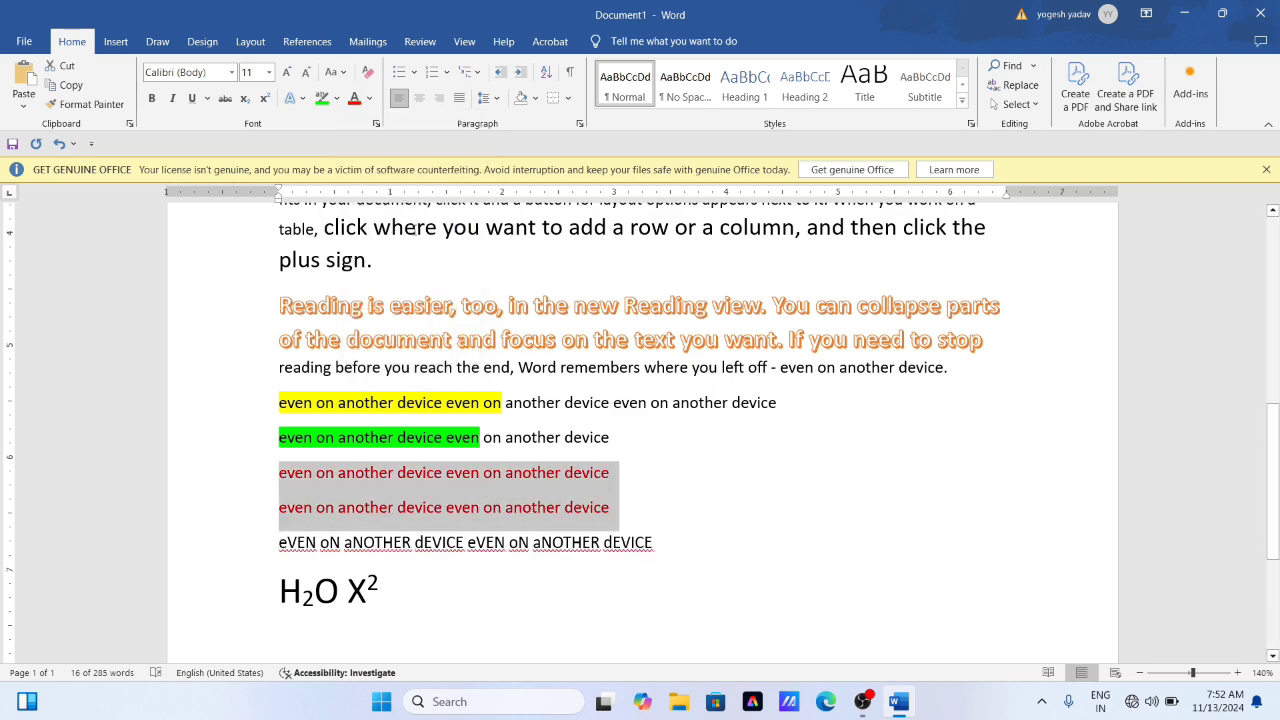